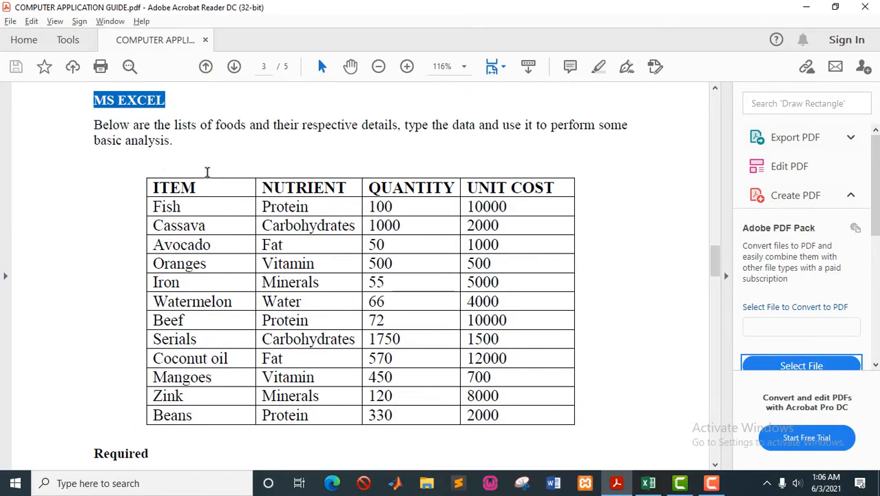
# Read the food data table and the list of required tasks in the MS EXCEL section of the PDF guide
pyautogui.scroll(-4, 218, 210)
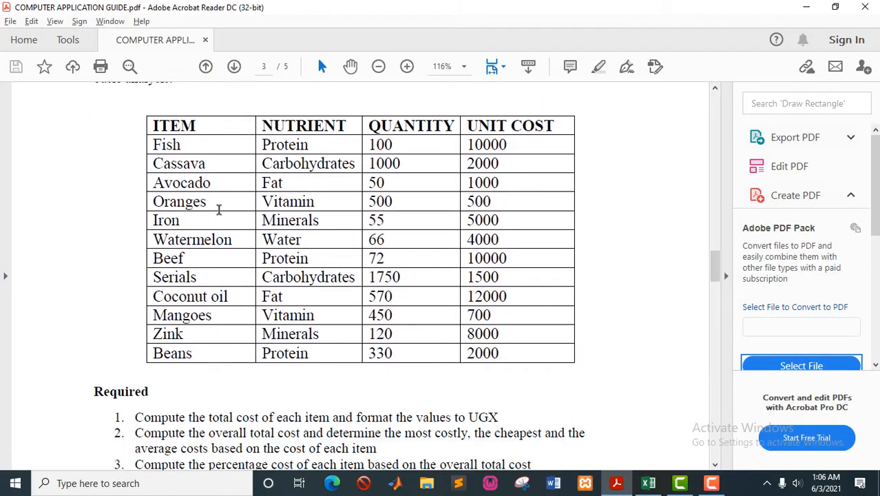
pyautogui.scroll(1, 218, 210)
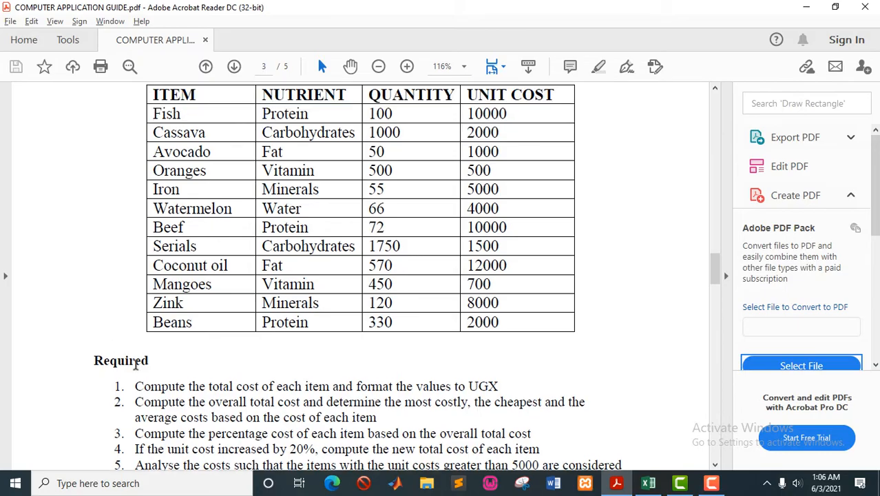
pyautogui.scroll(-2, 200, 372)
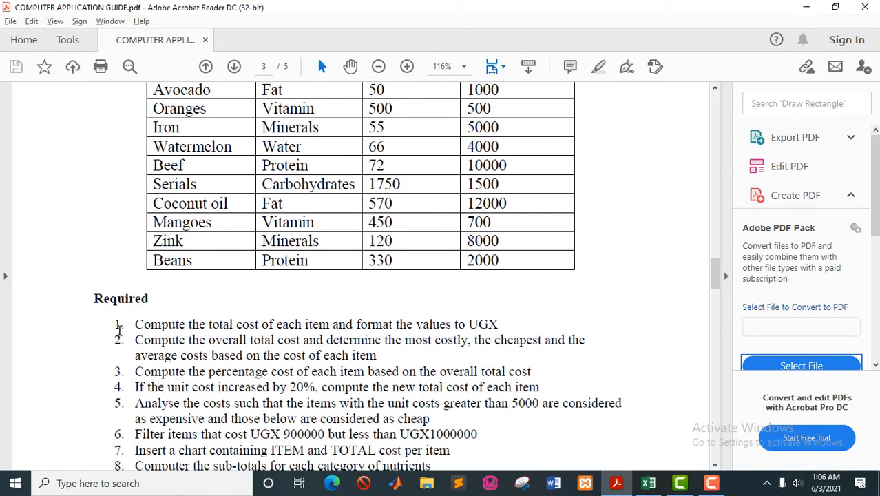
pyautogui.scroll(-1, 118, 329)
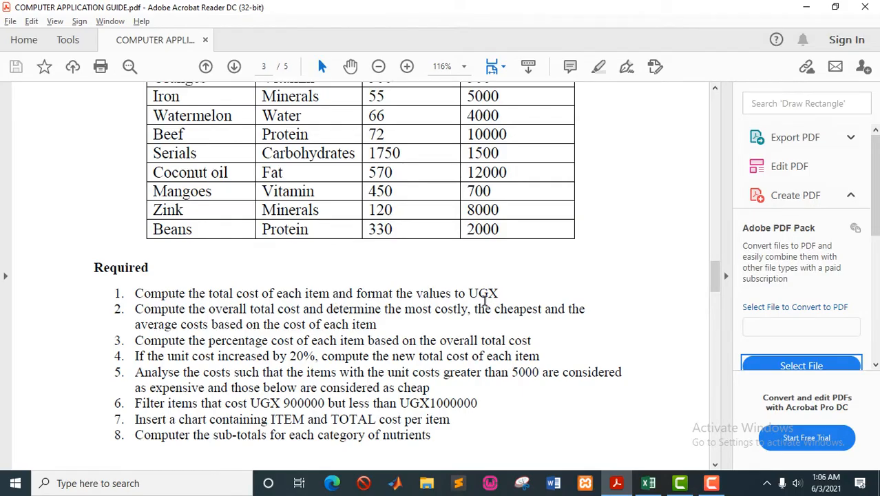
# Switch to the worked example.xlsx workbook in Excel and minimise the screen recorder window covering the sheet
pyautogui.hotkey('alt', 'Tab')
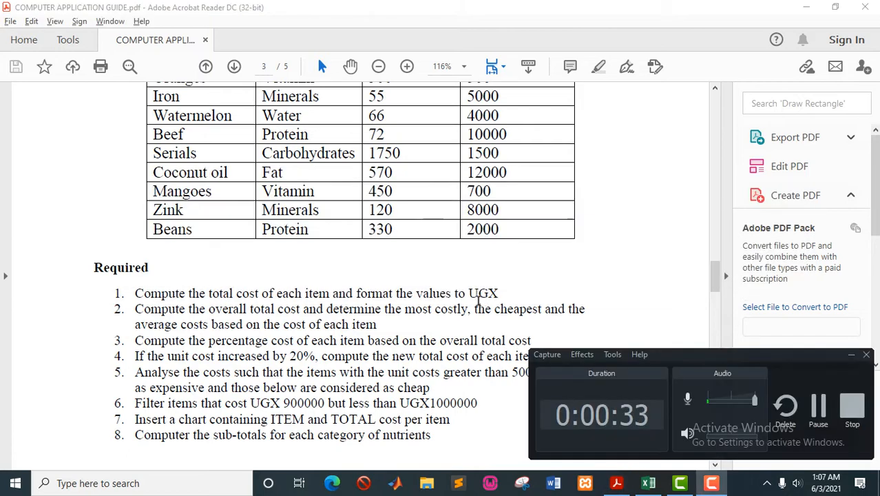
pyautogui.click(476, 304)
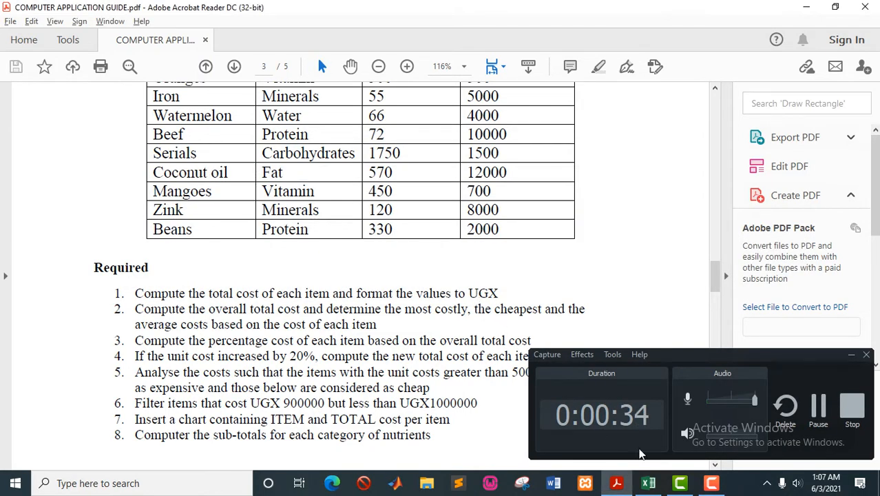
pyautogui.click(648, 483)
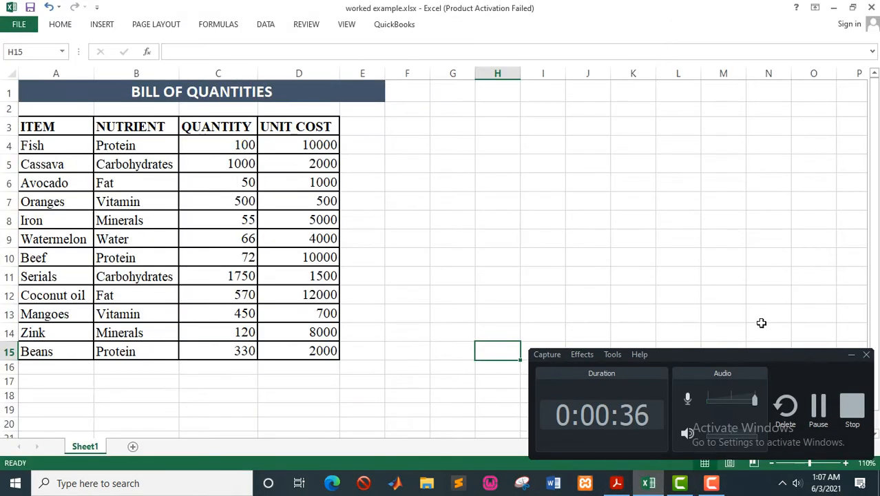
pyautogui.click(850, 357)
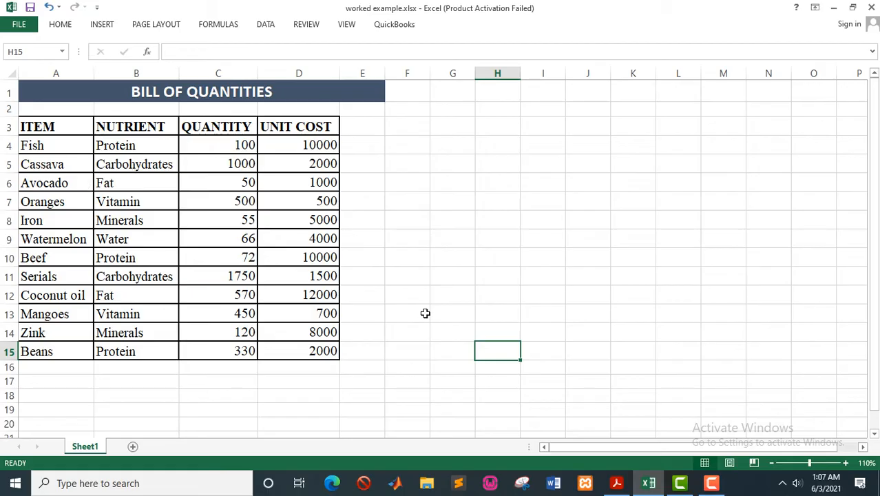
# Review the source food table in the PDF guide in Acrobat Reader and return to the Excel workbook
pyautogui.click(618, 485)
pyautogui.scroll(3, 382, 275)
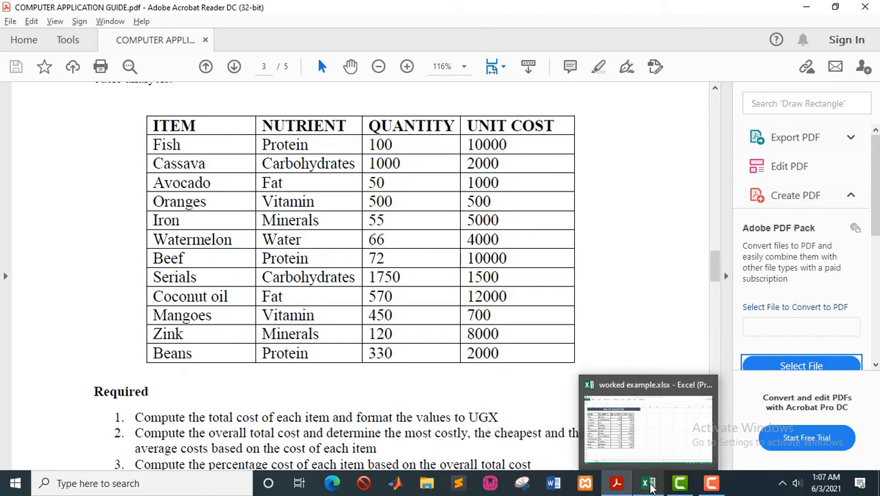
pyautogui.click(649, 484)
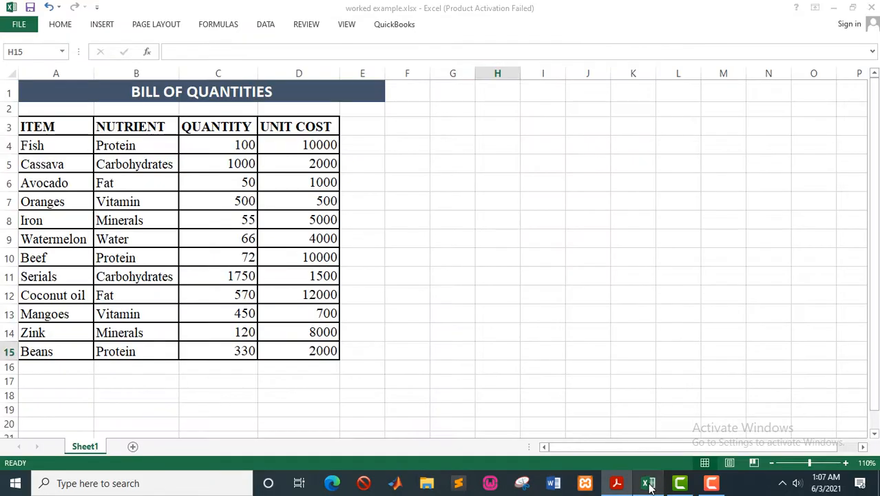
# Add the header TOTAL COST in cell E3 beside UNIT COST and widen column E to fit it
pyautogui.click(318, 126)
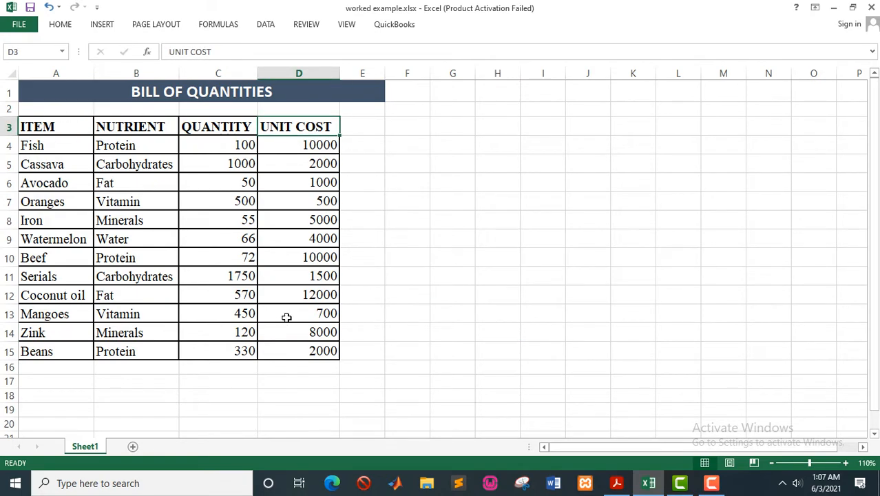
pyautogui.press('Right')
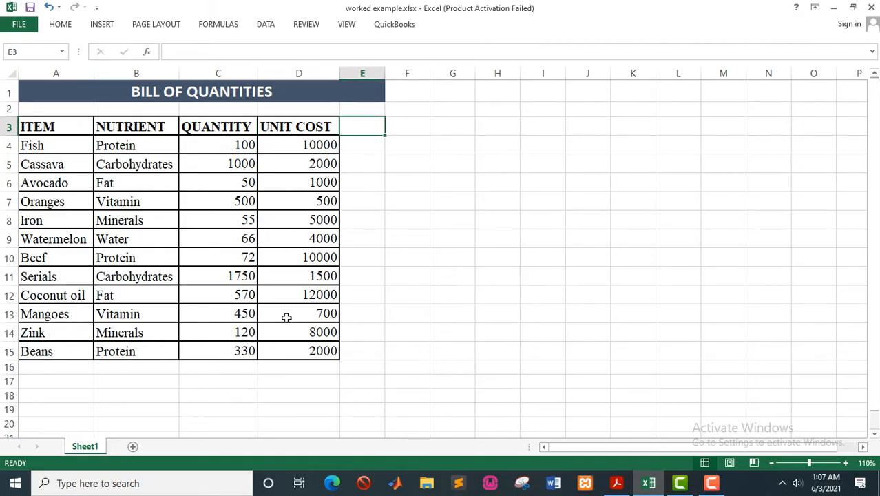
pyautogui.write('T')
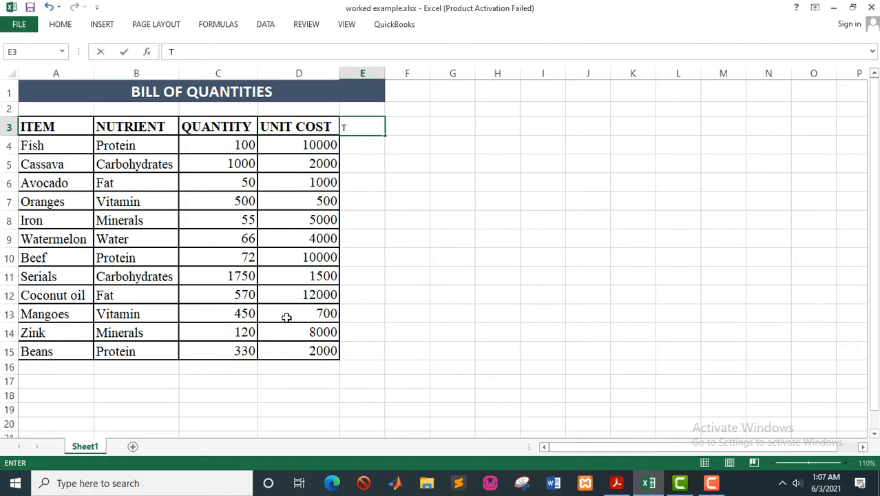
pyautogui.write('OTAL CO')
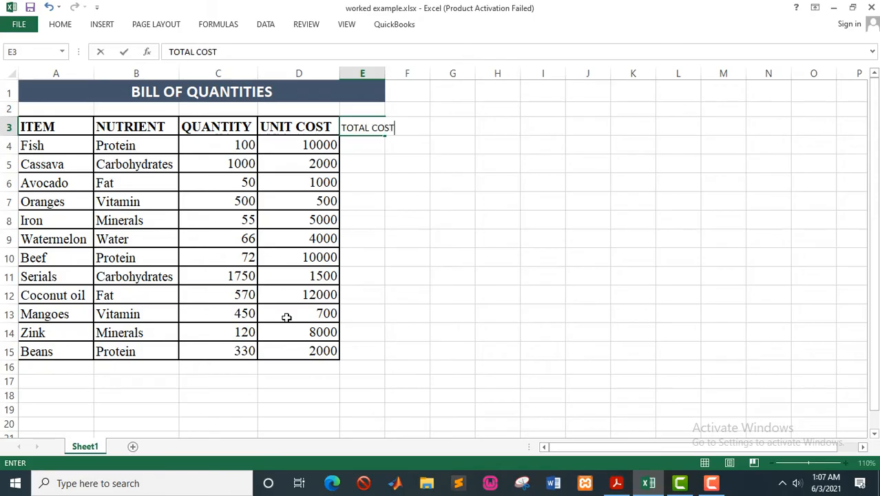
pyautogui.write('ST')
pyautogui.click(317, 241)
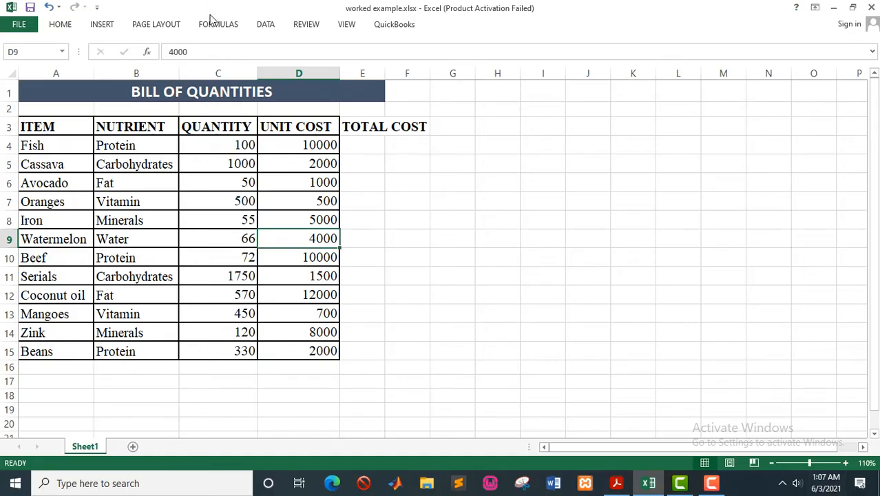
pyautogui.doubleClick(384, 71)
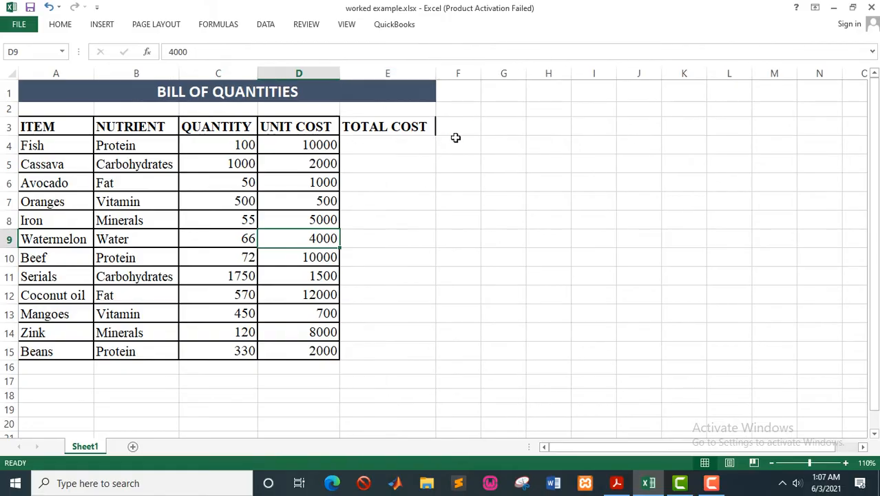
# Calculate the total cost of Fish in E4 with =C4*D4 and fill the formula down to E15
pyautogui.click(398, 148)
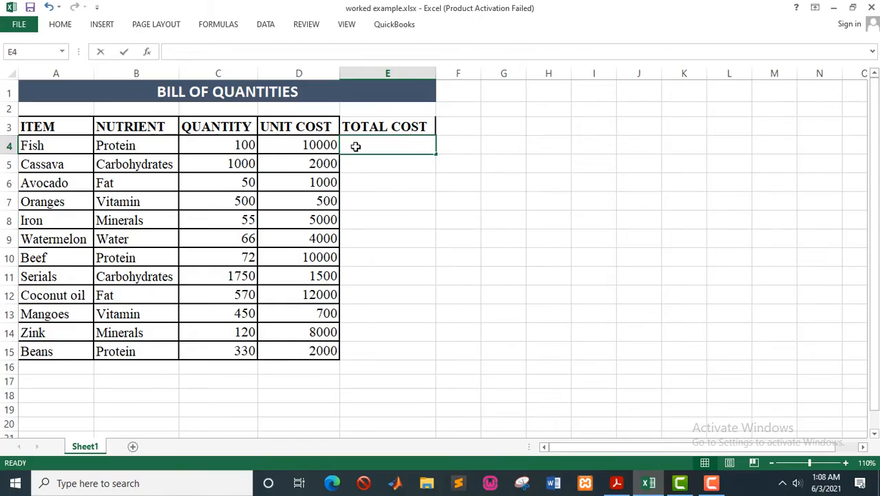
pyautogui.write('=')
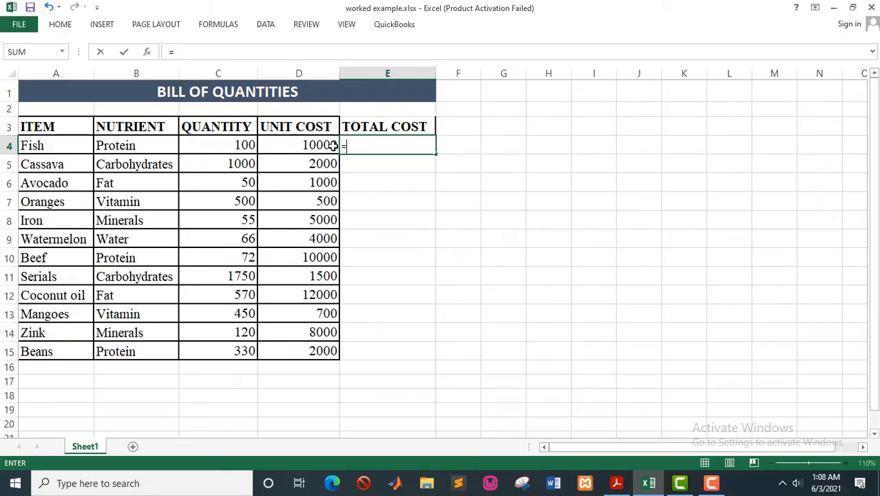
pyautogui.click(245, 145)
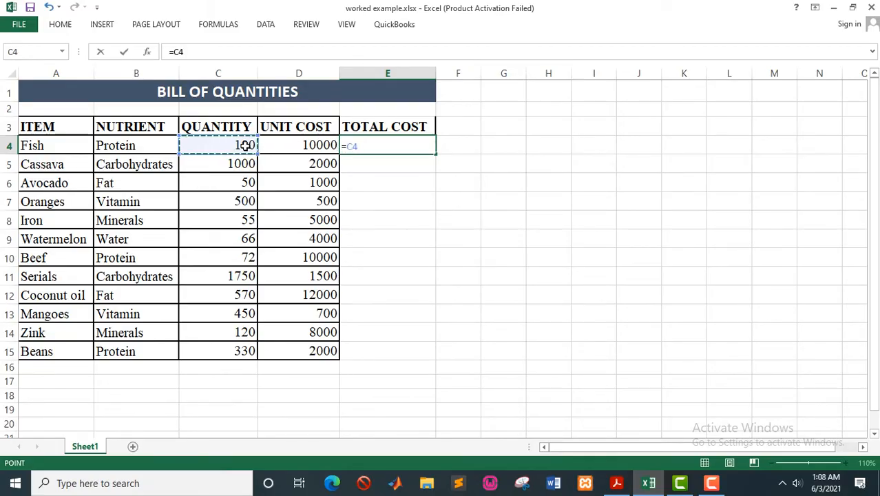
pyautogui.write('*')
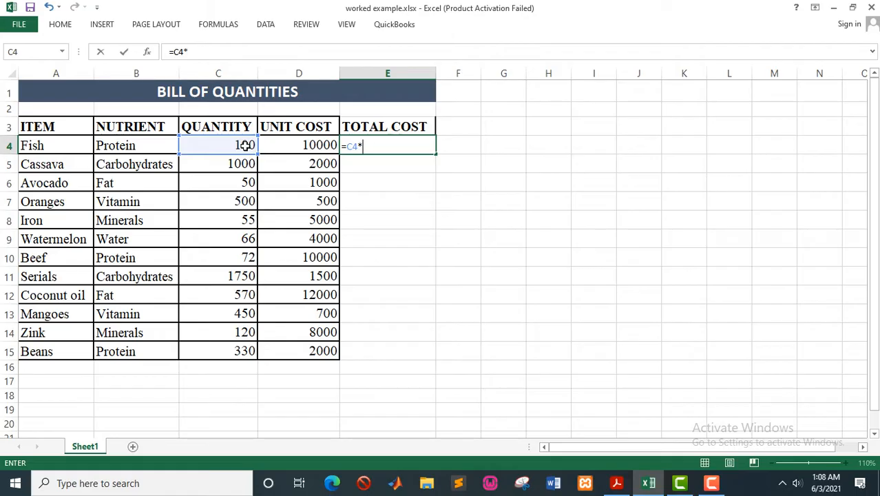
pyautogui.click(314, 141)
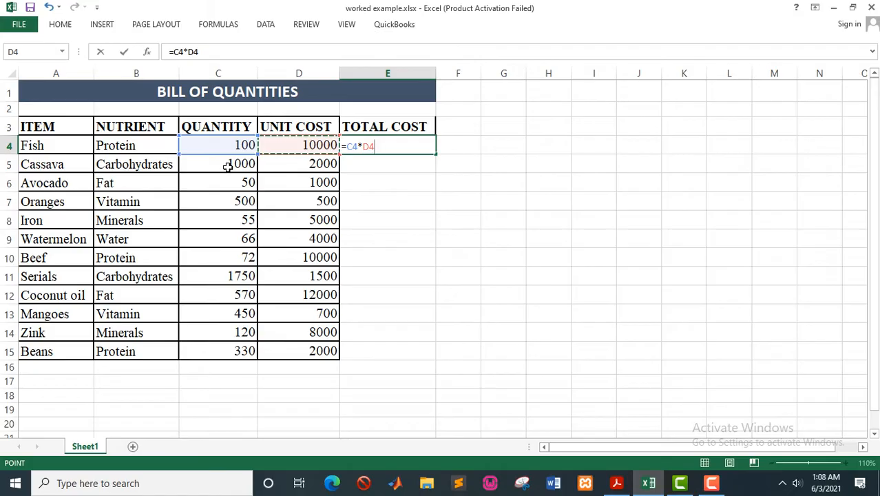
pyautogui.press('Return')
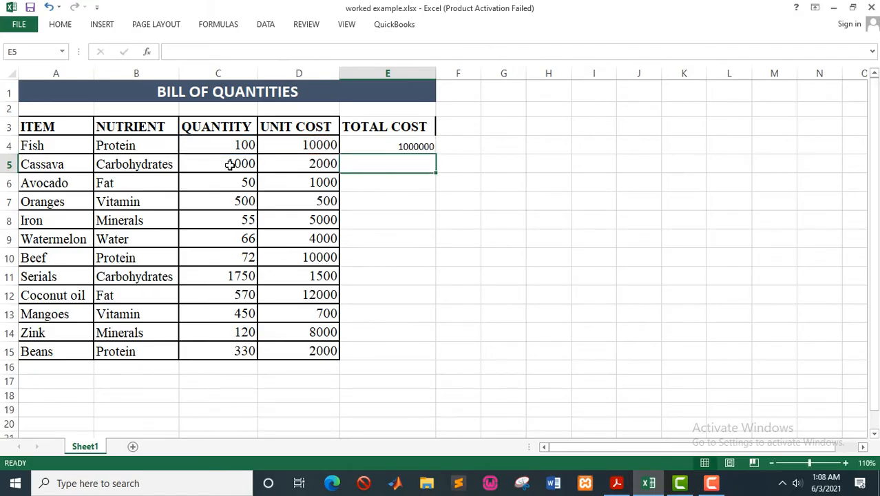
pyautogui.click(401, 147)
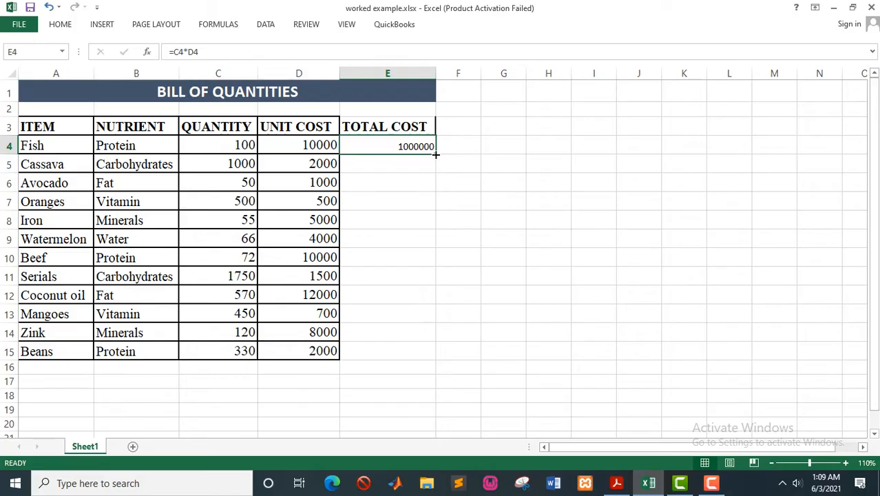
pyautogui.doubleClick(435, 155)
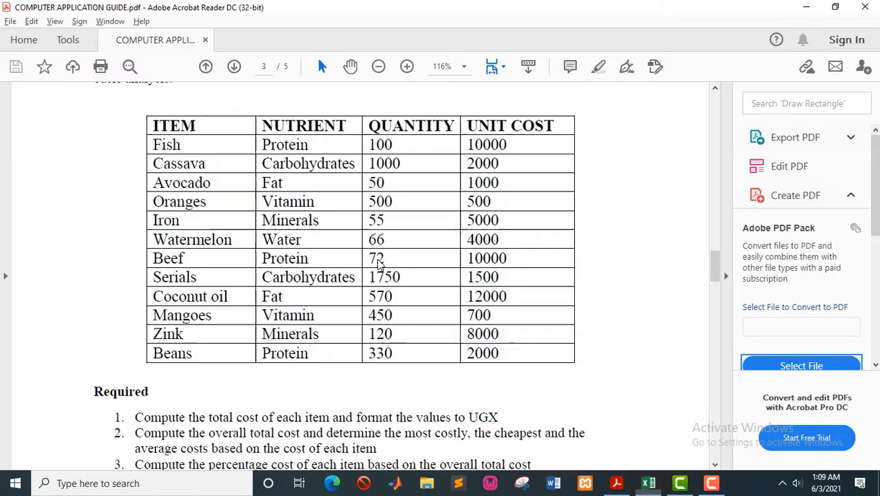
# Check the first required task in the PDF guide in Acrobat Reader and return to the Excel workbook
pyautogui.hotkey('alt', 'Tab')
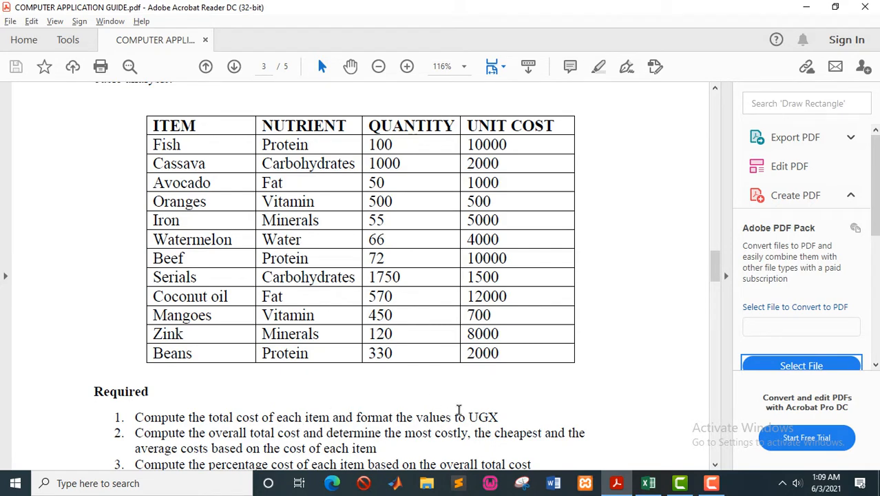
pyautogui.hotkey('alt', 'Tab')
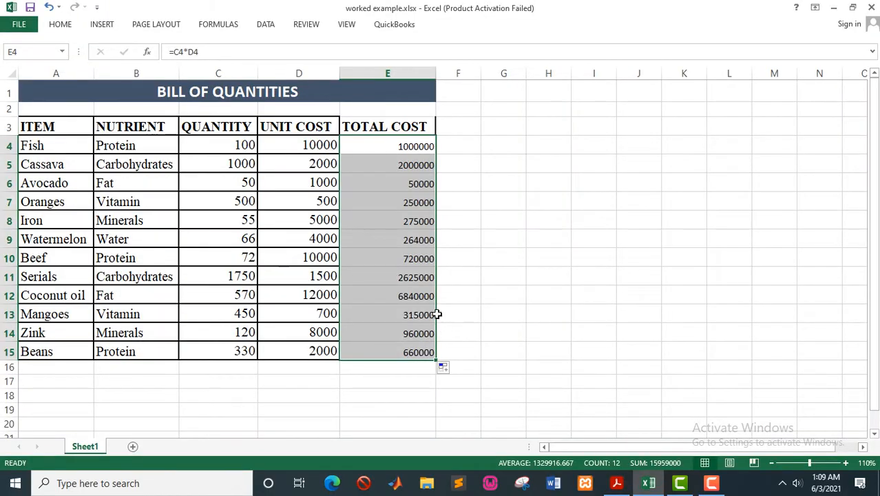
pyautogui.click(289, 207)
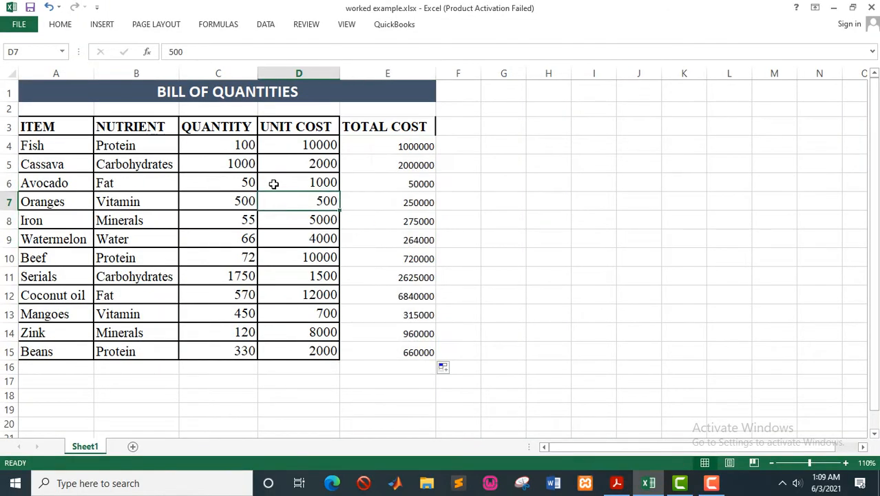
# Set the font size of the total cost values in E4:E15 to 14
pyautogui.click(65, 27)
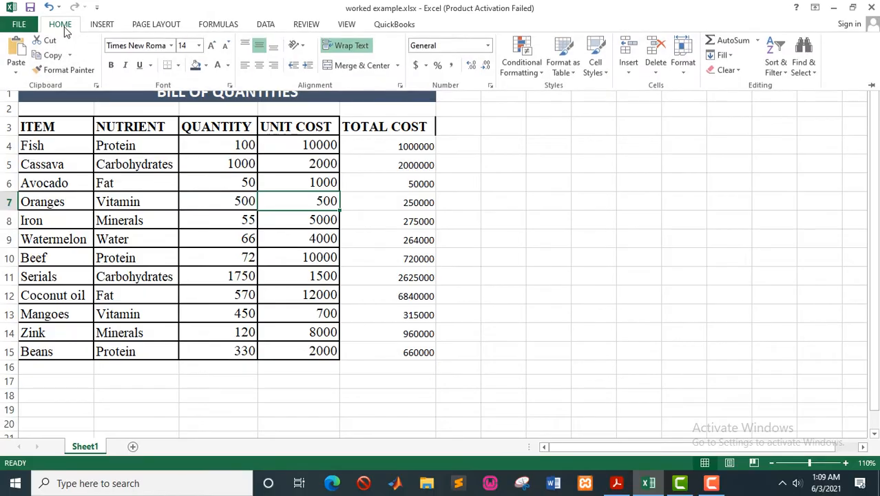
pyautogui.click(402, 135)
pyautogui.click(397, 127)
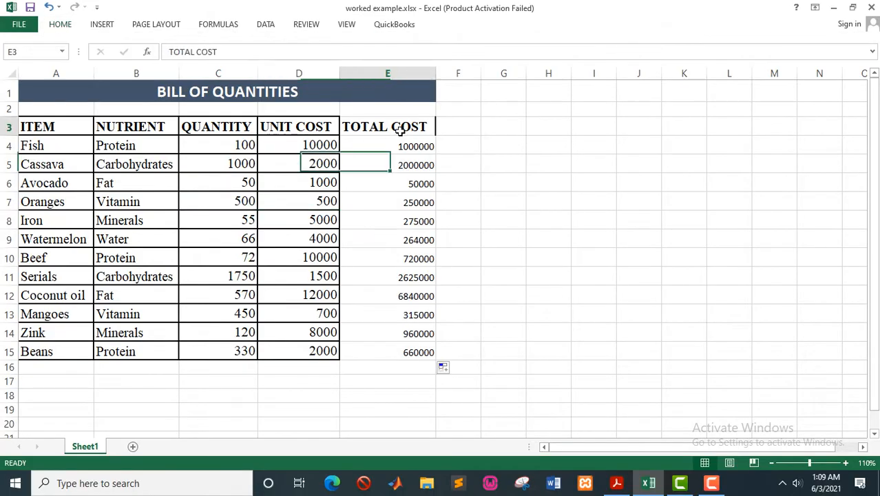
pyautogui.moveTo(395, 146); pyautogui.dragTo(410, 351)
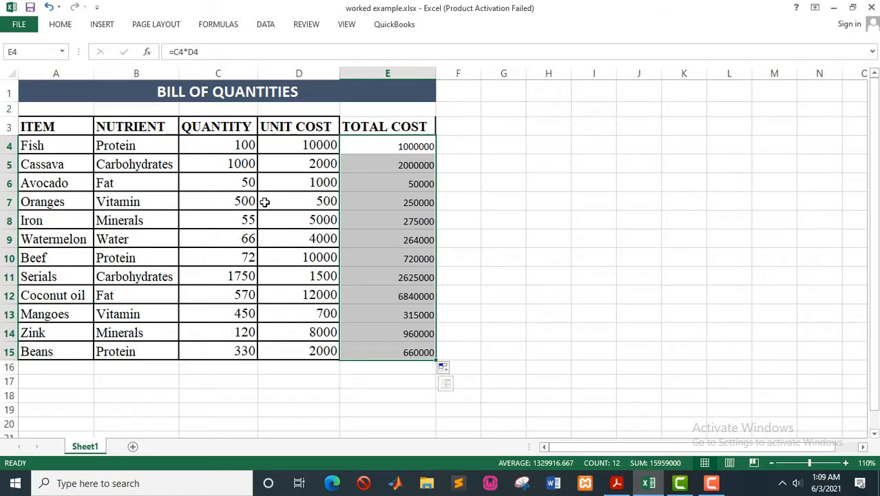
pyautogui.click(60, 24)
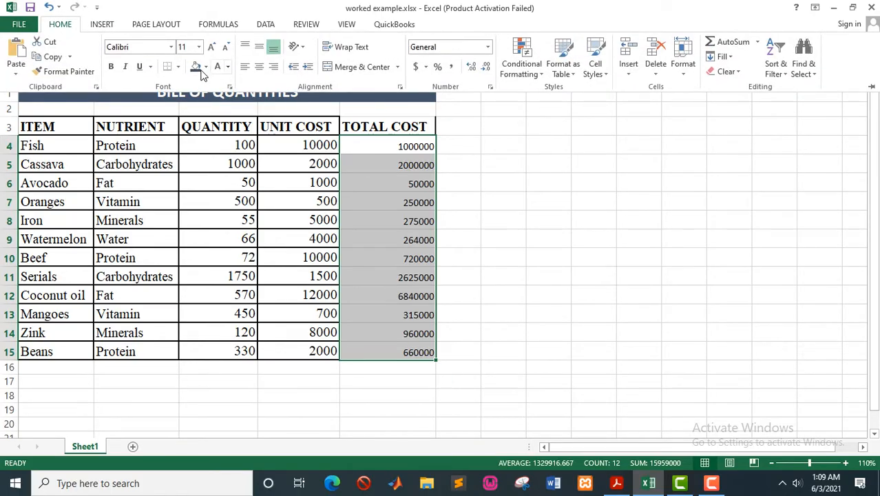
pyautogui.click(198, 47)
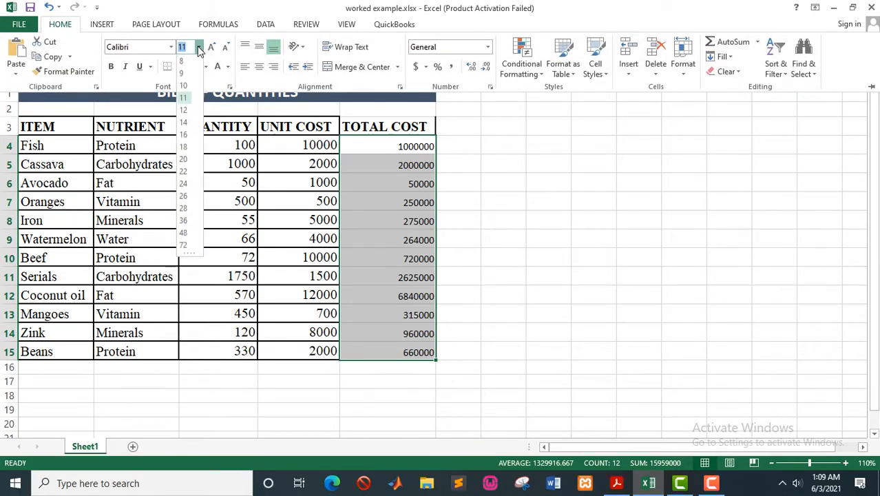
pyautogui.click(183, 126)
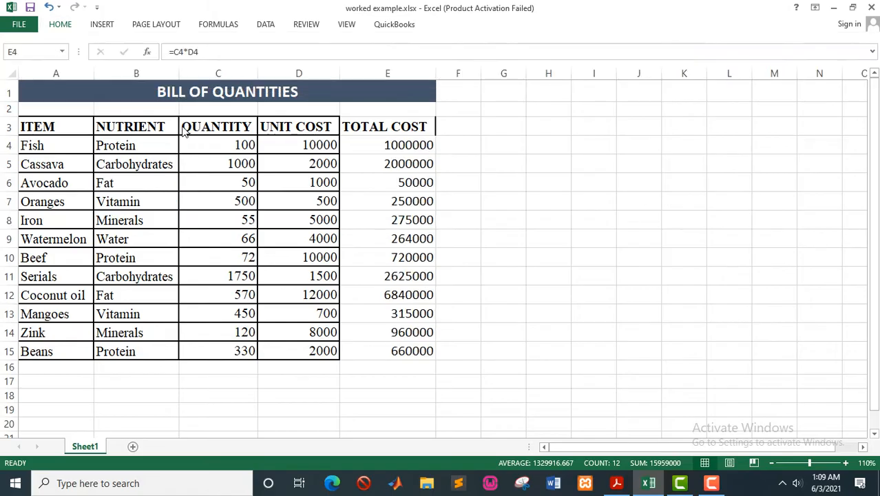
# Apply all borders to the total cost cells E4:E15
pyautogui.click(59, 25)
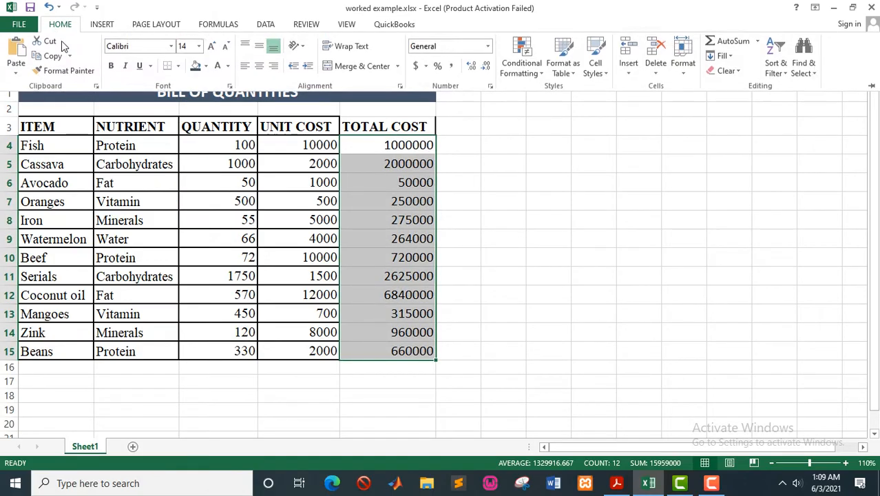
pyautogui.click(177, 69)
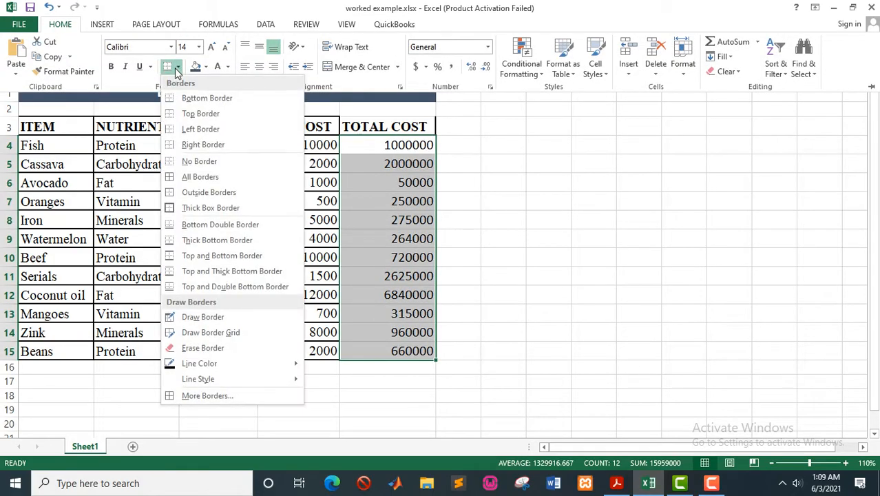
pyautogui.click(184, 177)
pyautogui.click(369, 212)
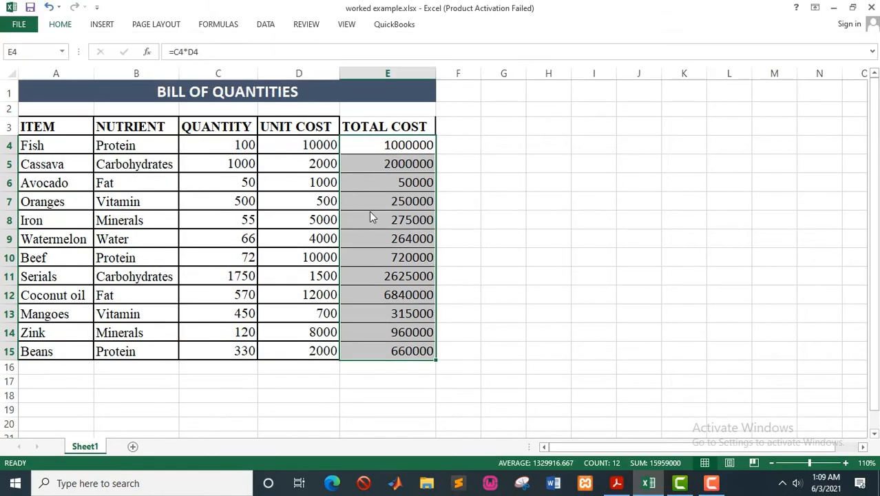
pyautogui.click(369, 212)
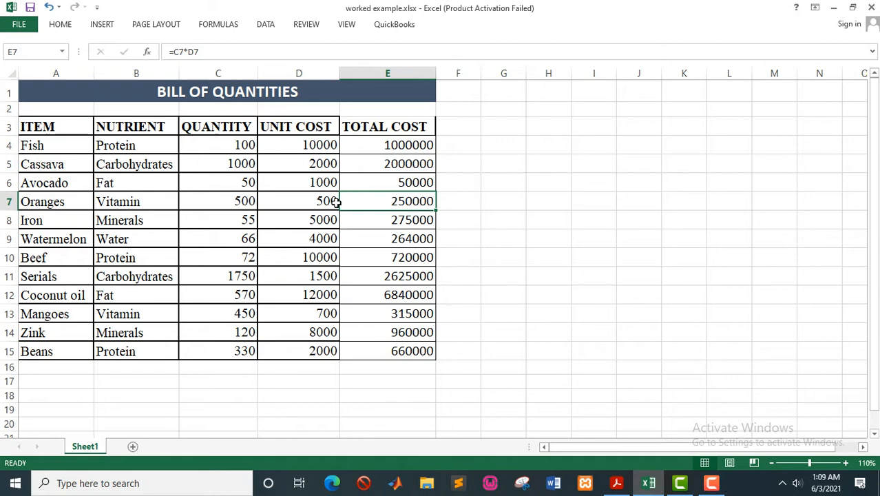
# Format the unit and total costs in D4:E15 as currency with 0 decimal places and the UGX symbol
pyautogui.click(301, 147)
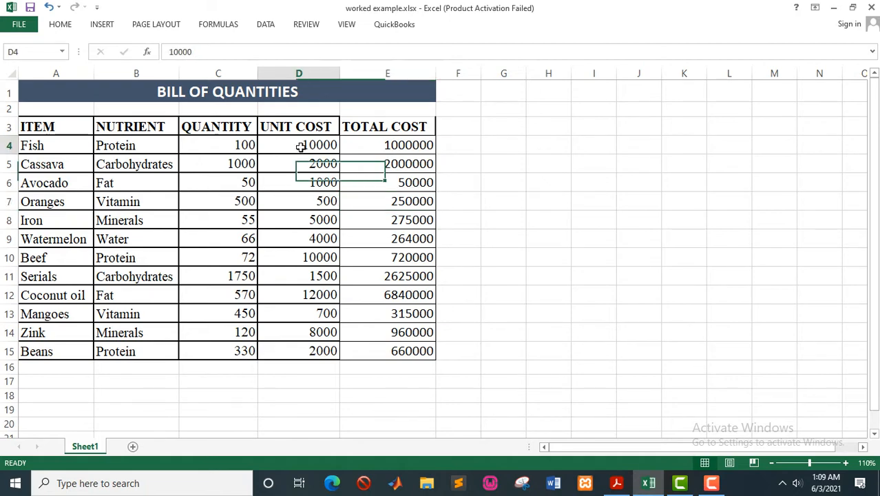
pyautogui.moveTo(321, 147); pyautogui.dragTo(397, 349)
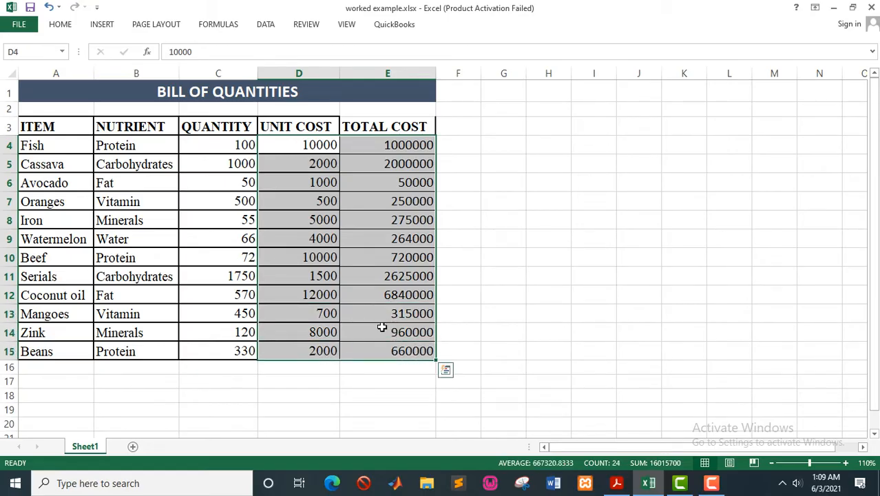
pyautogui.click(59, 29)
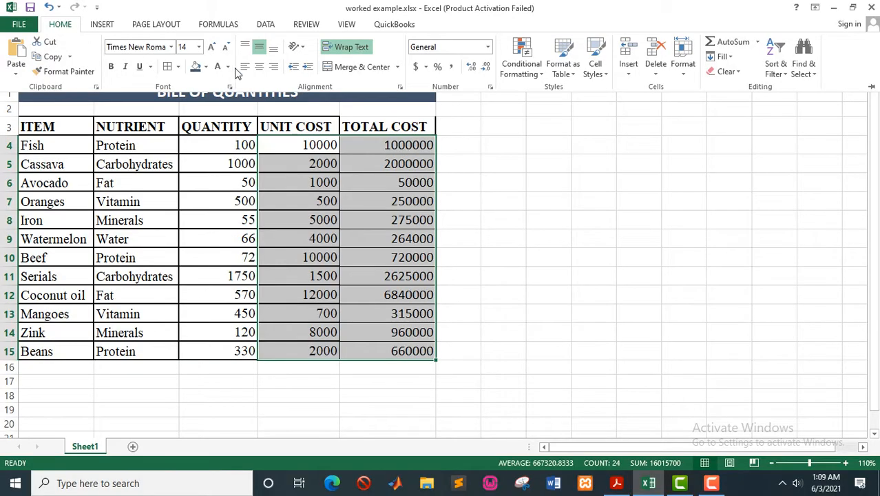
pyautogui.click(491, 88)
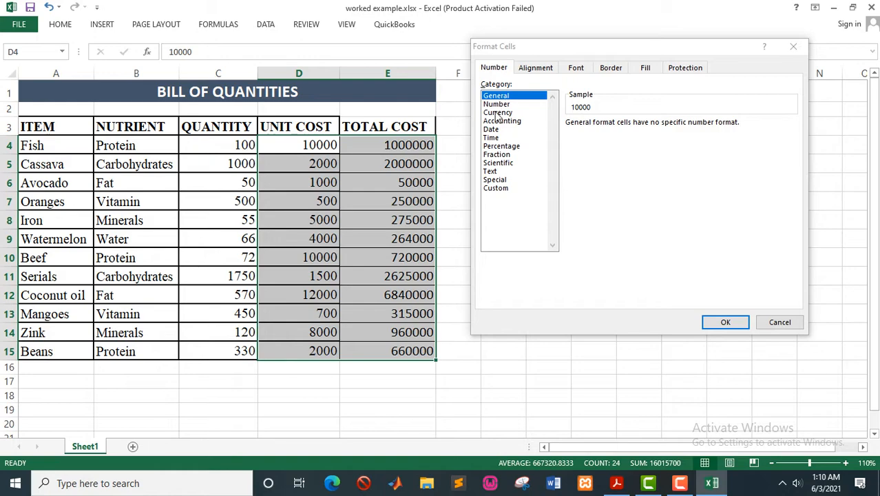
pyautogui.click(497, 113)
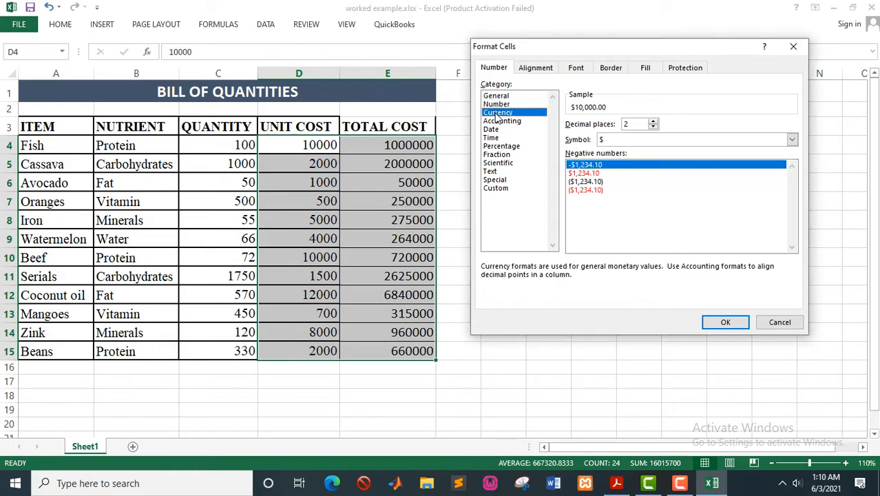
pyautogui.click(653, 127)
pyautogui.click(653, 128)
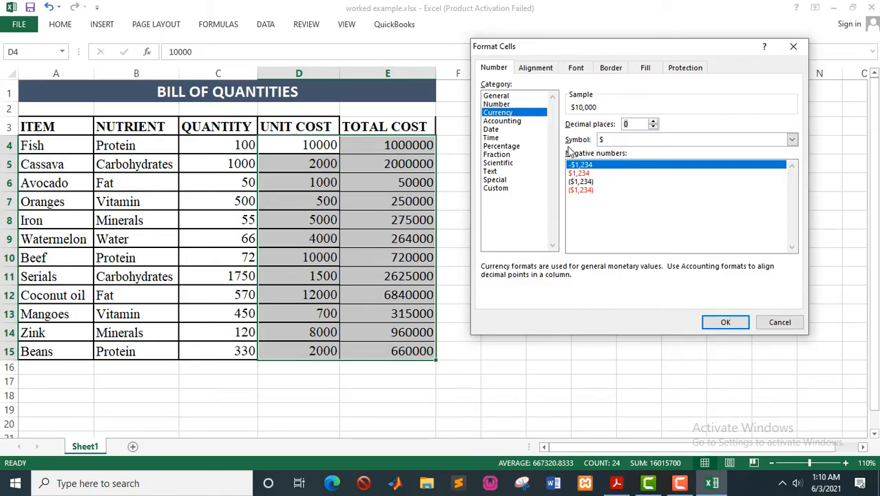
pyautogui.click(618, 142)
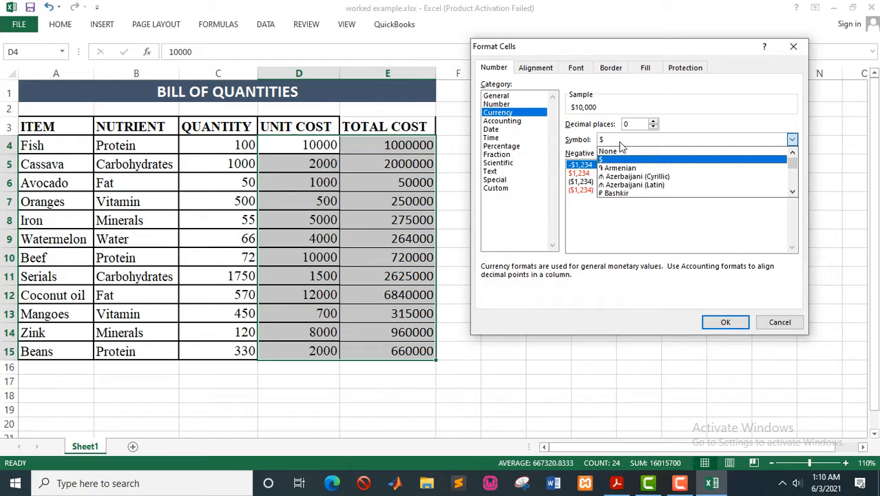
pyautogui.write('ugx')
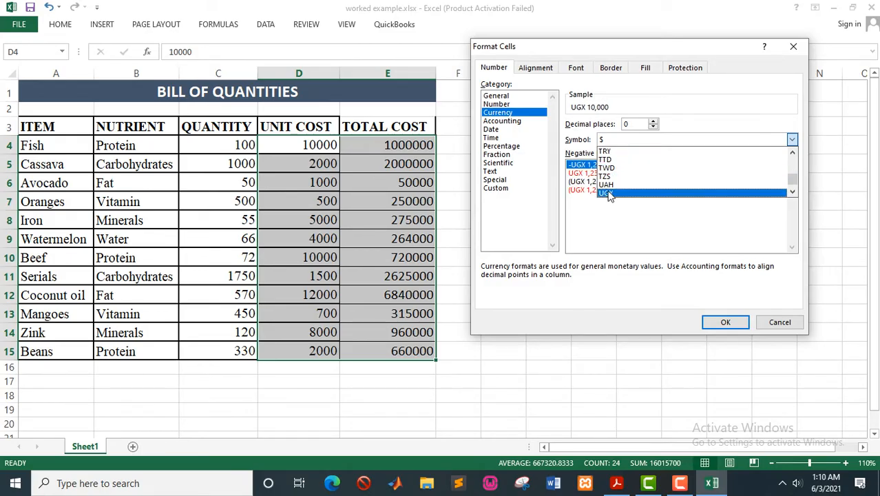
pyautogui.click(609, 193)
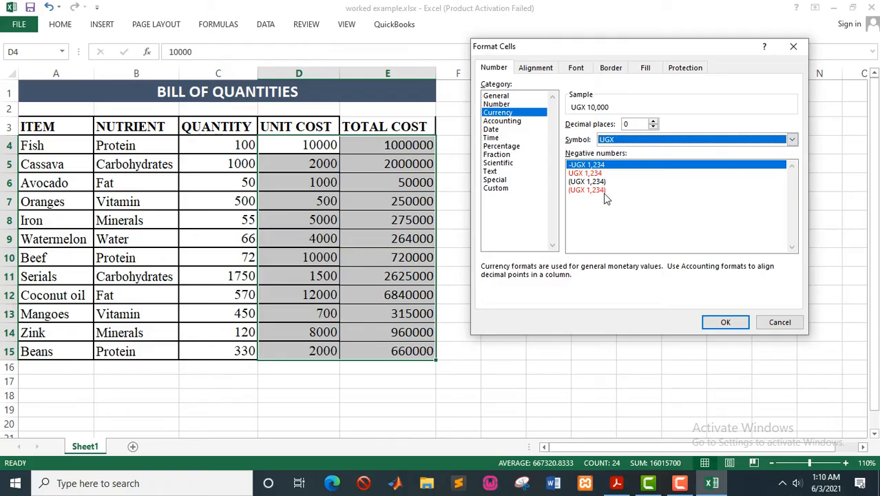
pyautogui.click(724, 323)
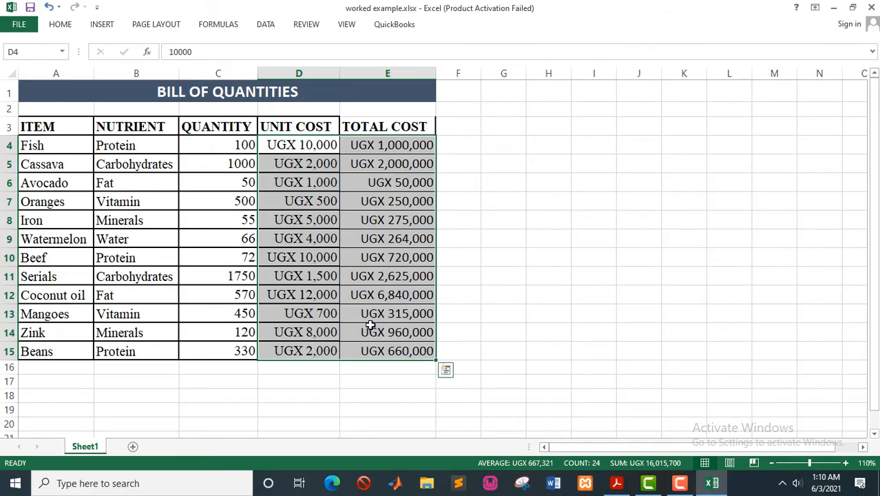
pyautogui.click(336, 327)
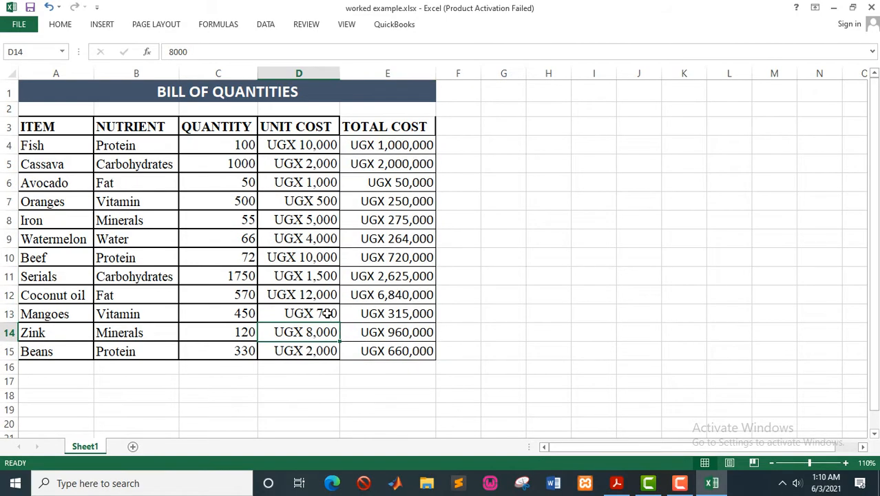
# Read the second required task in the PDF guide in Acrobat Reader and return to the Excel workbook
pyautogui.hotkey('alt', 'Tab')
pyautogui.scroll(-1, 263, 337)
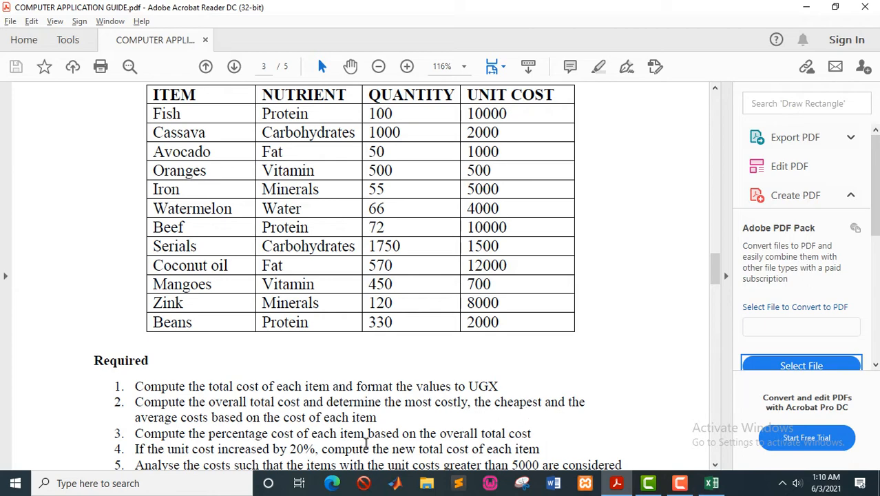
pyautogui.scroll(-1, 206, 414)
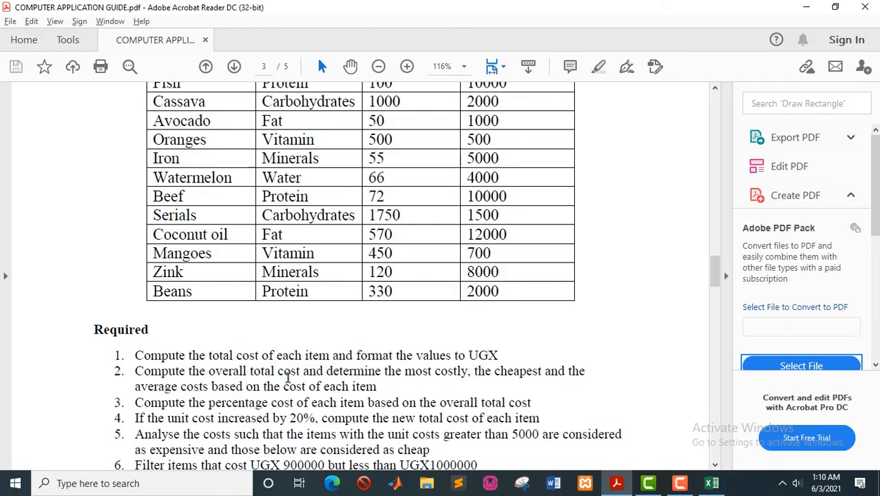
pyautogui.hotkey('alt', 'Tab')
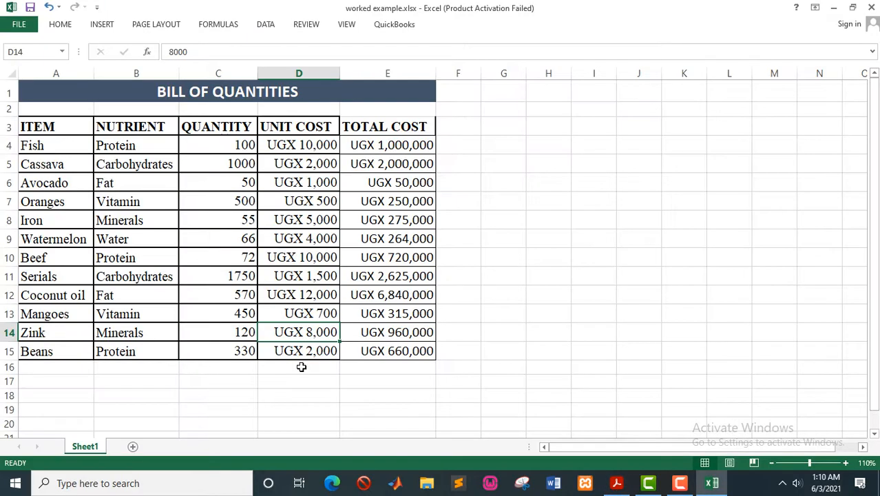
# Merge and center A18:C18 below the table and enter the bold heading ANALYSIS
pyautogui.scroll(-1, 291, 381)
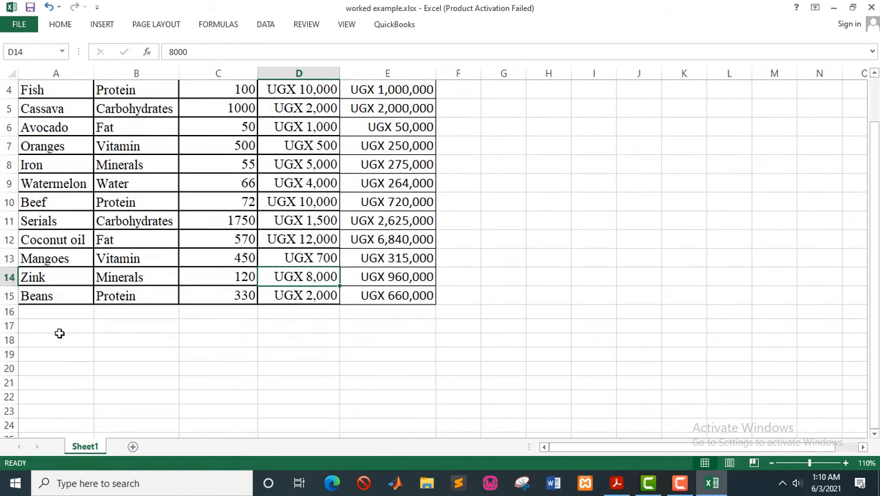
pyautogui.click(55, 336)
pyautogui.moveTo(56, 337); pyautogui.dragTo(194, 338)
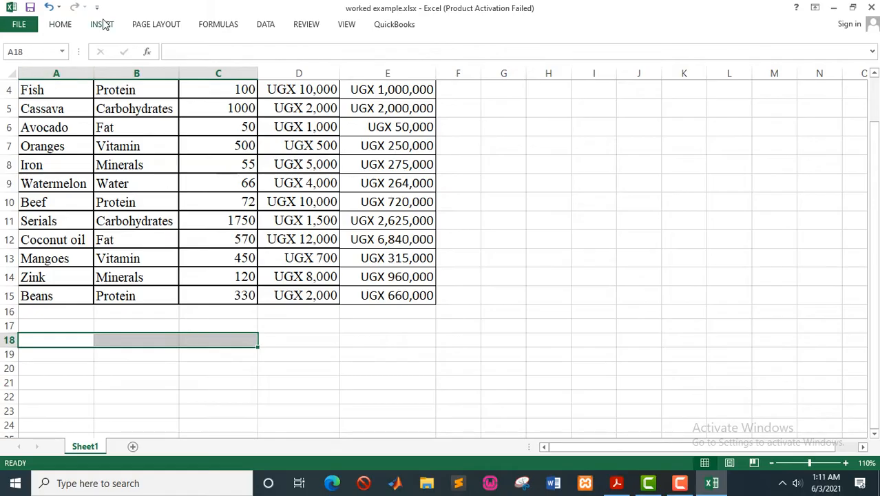
pyautogui.click(77, 27)
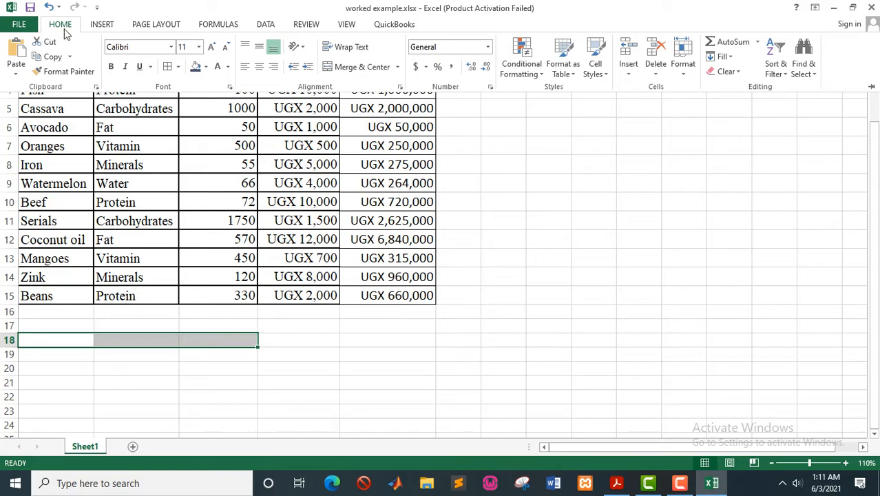
pyautogui.click(372, 71)
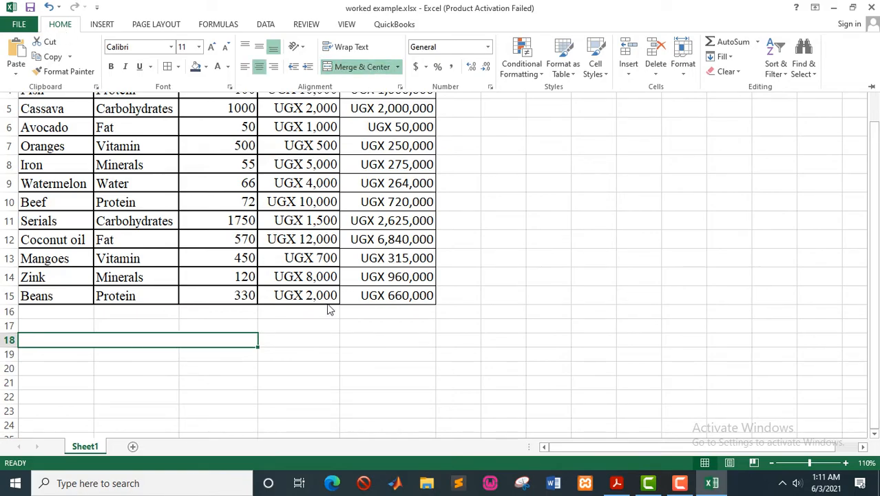
pyautogui.hotkey('ctrl', 'b')
pyautogui.write('ANAL')
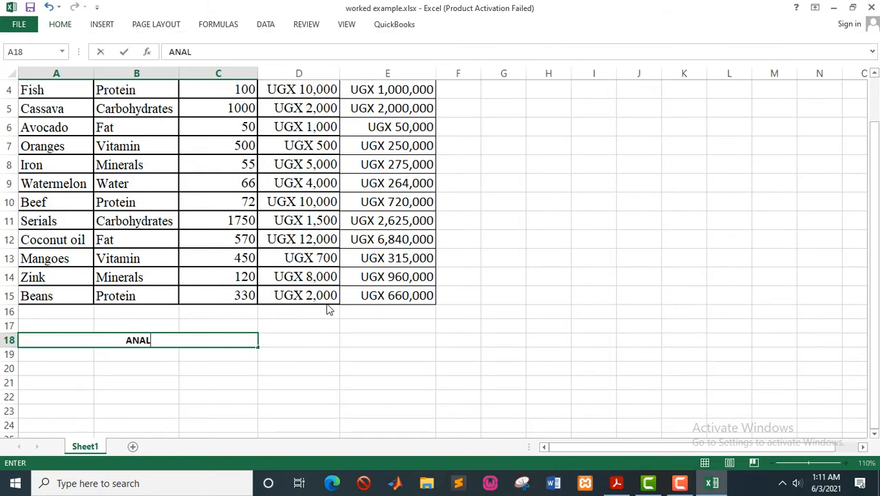
pyautogui.write('YSIS')
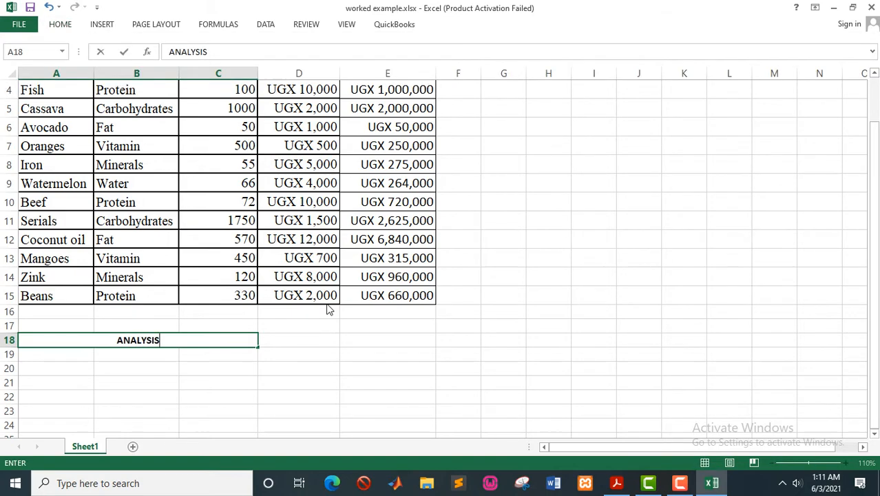
# Add the column headers ITEM in A19 and VALUE in B19 under the ANALYSIS heading
pyautogui.click(69, 356)
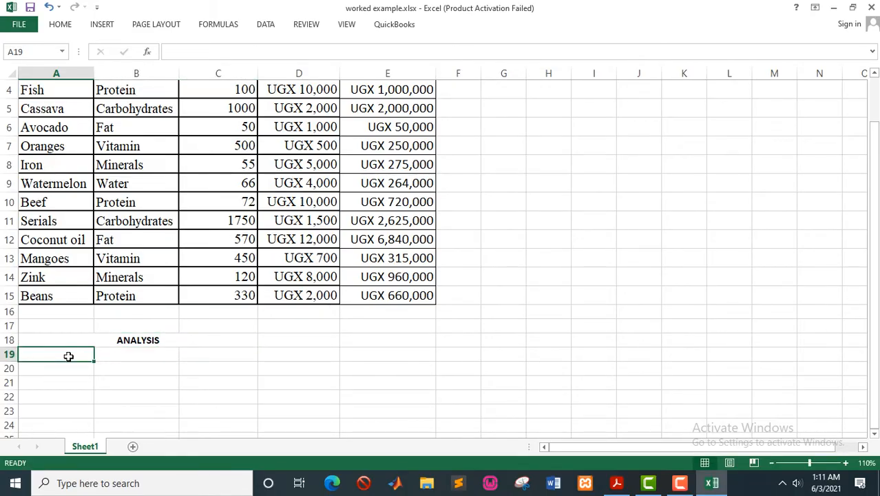
pyautogui.write('ITEM')
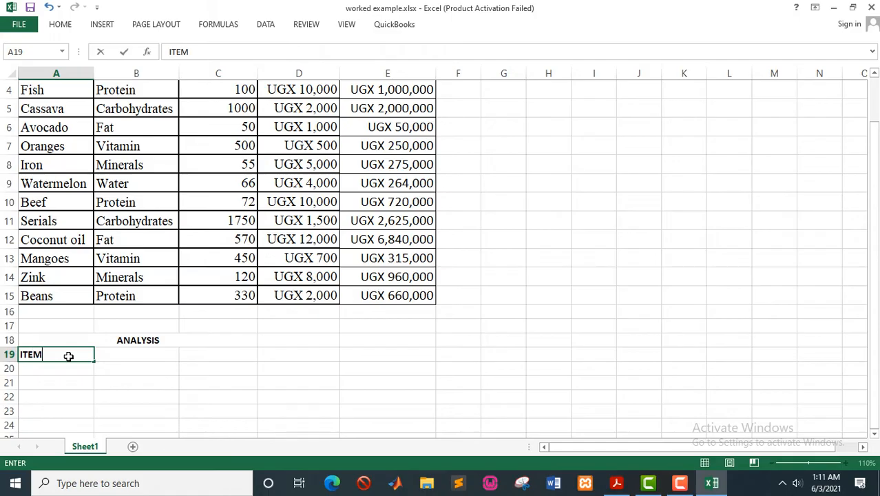
pyautogui.click(130, 353)
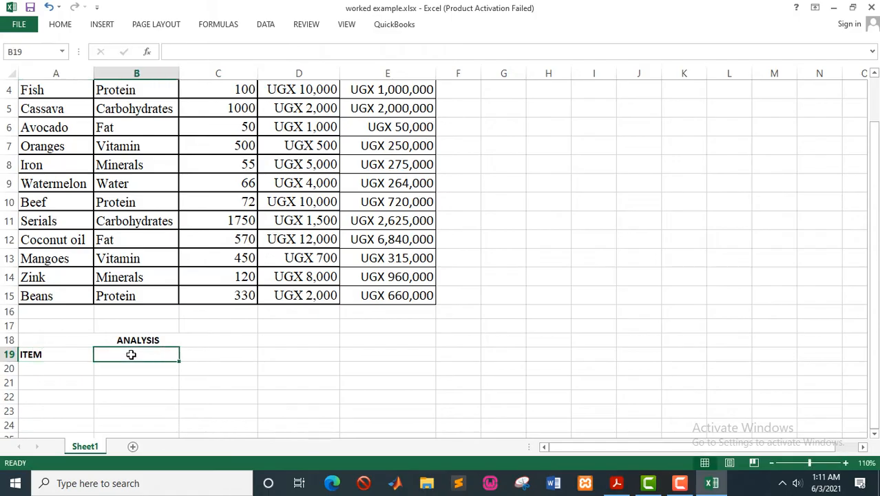
pyautogui.write('VALUE')
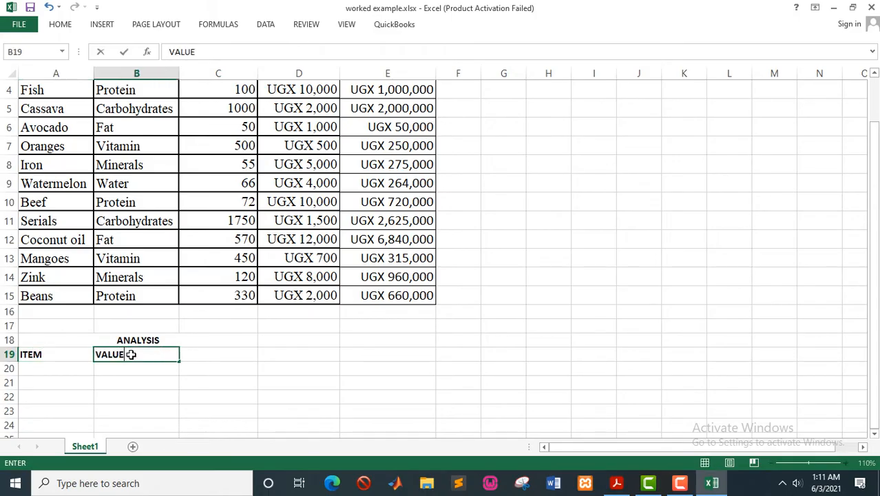
pyautogui.click(73, 379)
# Check the second task in the Acrobat Reader guide, return to Excel and enter the label OVERALL in A20
pyautogui.hotkey('alt', 'Tab')
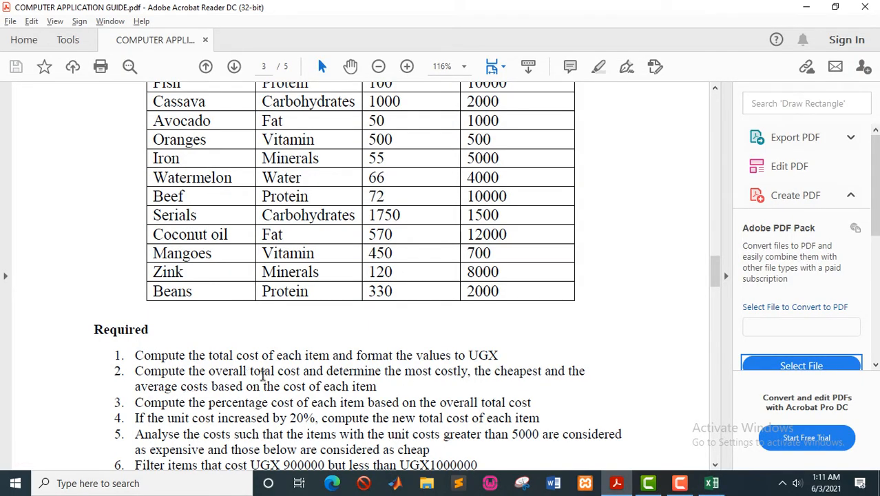
pyautogui.hotkey('alt', 'Tab')
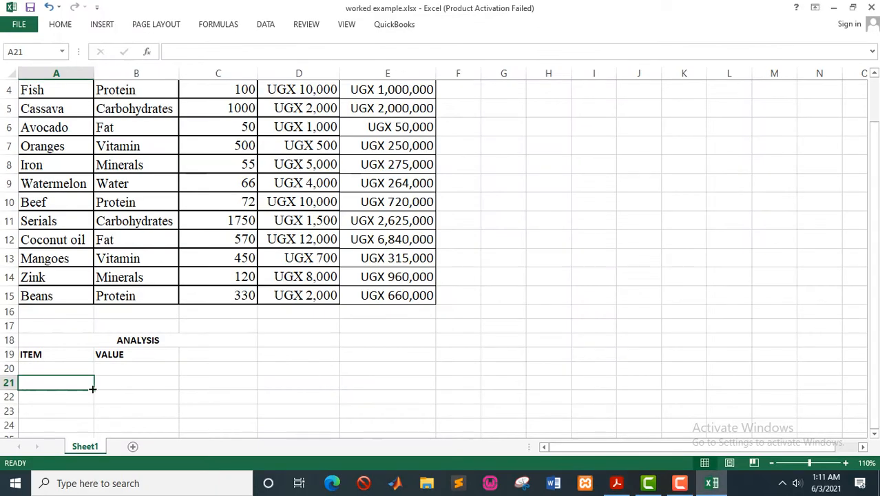
pyautogui.click(63, 367)
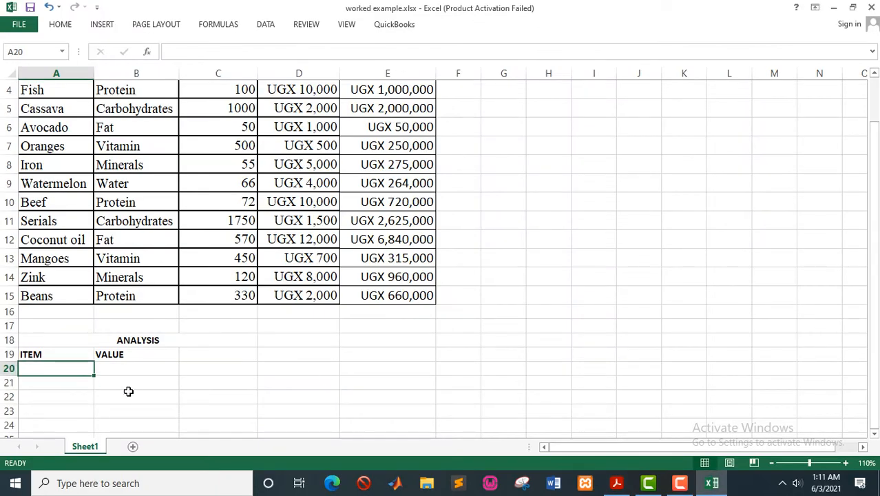
pyautogui.write('OVERALL')
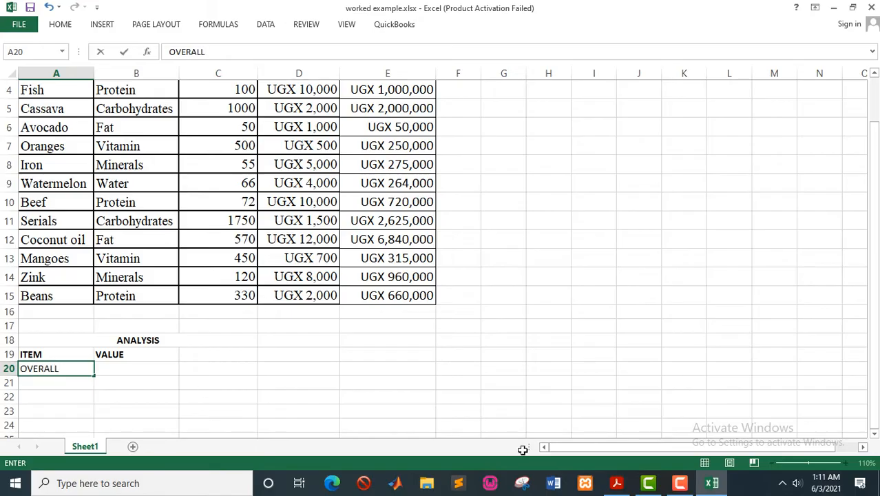
pyautogui.press('Return')
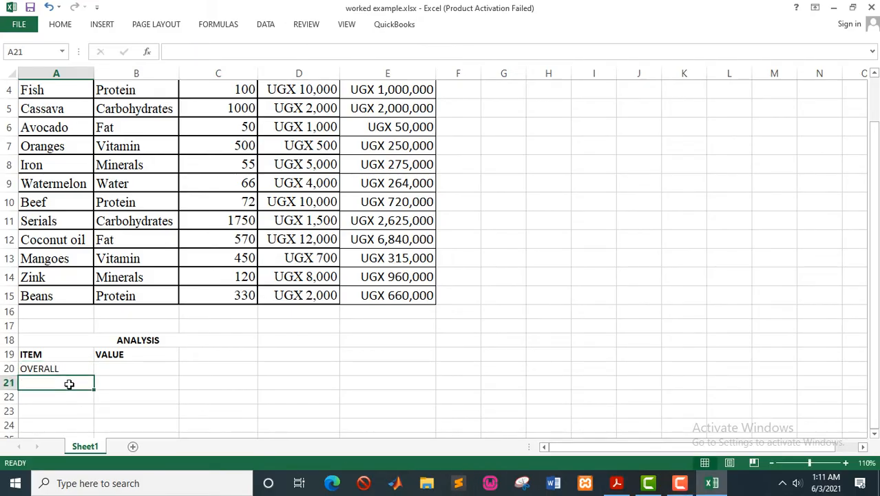
# Check in the Acrobat Reader guide which cost measures follow the overall total in task 2, and return to Excel
pyautogui.hotkey('alt', 'Tab')
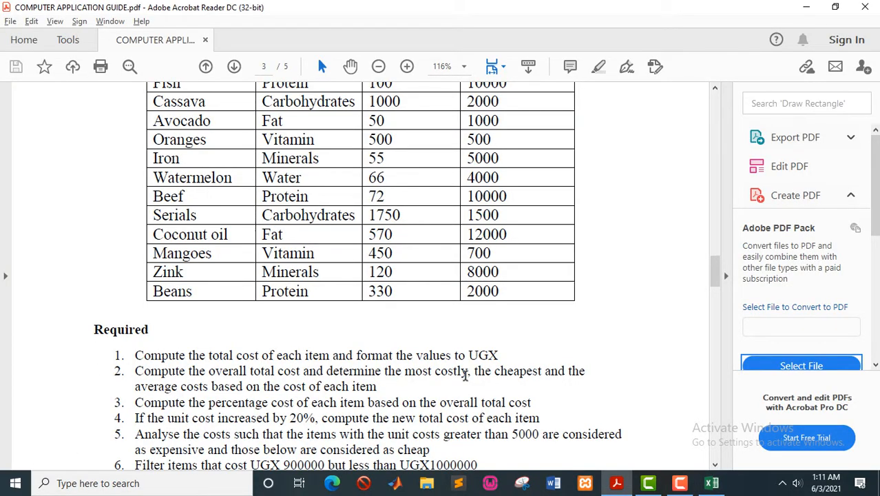
pyautogui.hotkey('alt', 'Tab')
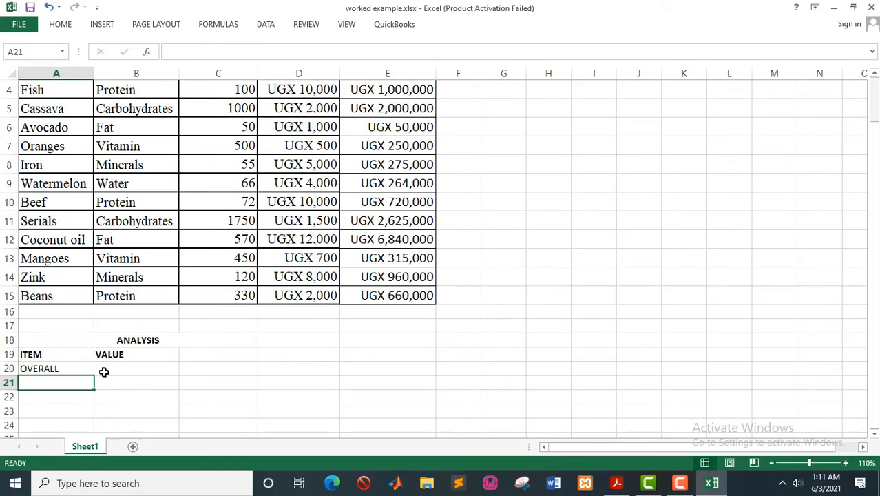
# Enter the label MOST COSTLY in A21, check the next measure in the Acrobat Reader guide's task 2, and return to Excel
pyautogui.write('MOST')
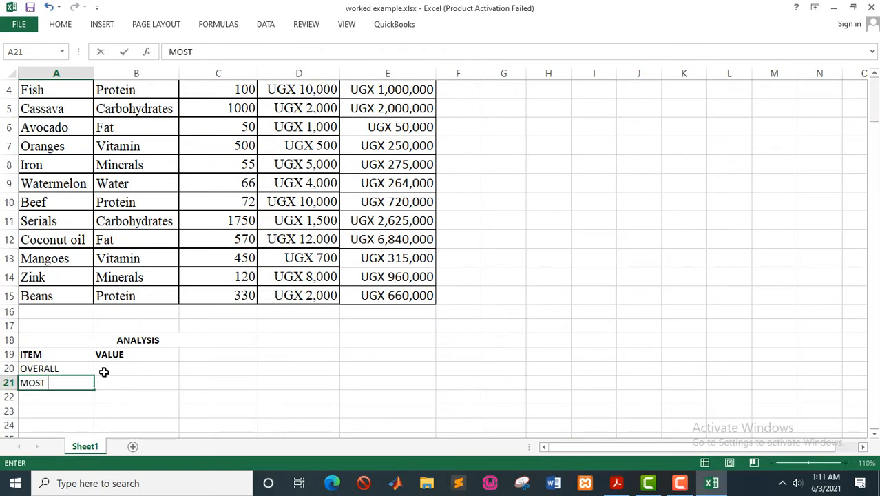
pyautogui.write(' COSTLY')
pyautogui.click(67, 397)
pyautogui.hotkey('alt', 'Tab')
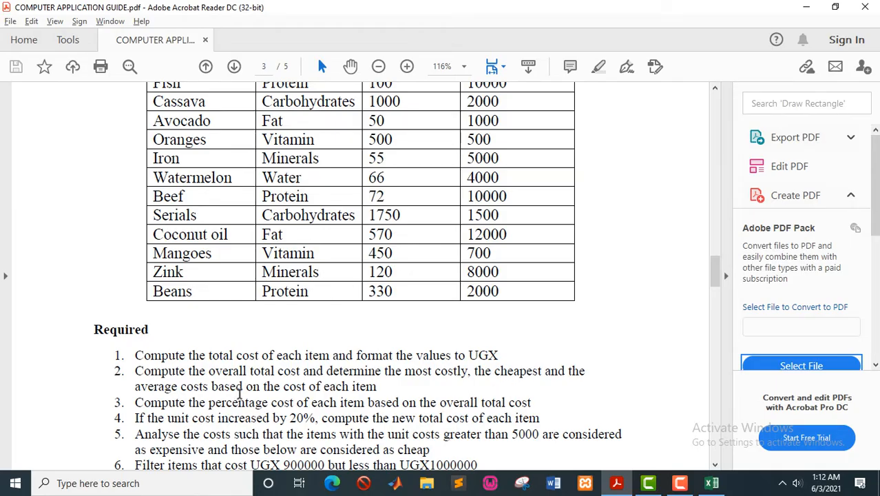
pyautogui.hotkey('alt', 'Tab')
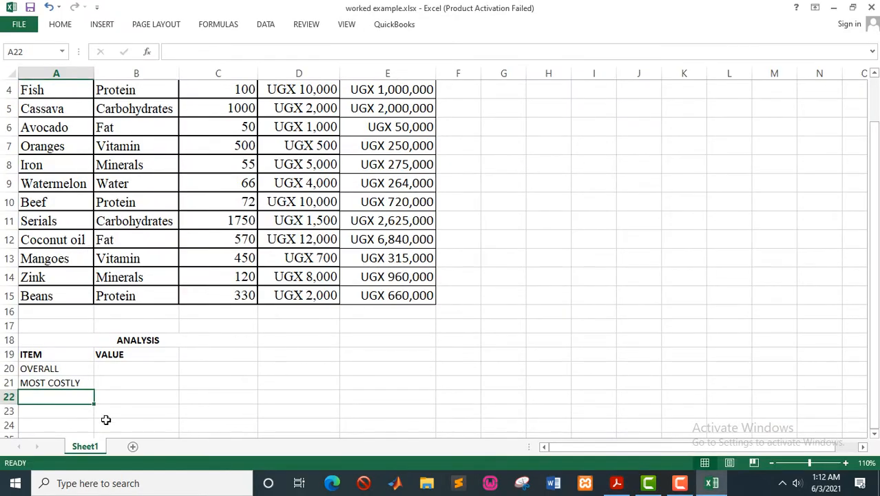
# Enter the labels CHEAPEST in A22 and AVERAGE in A23 of the analysis table
pyautogui.write('CHEA')
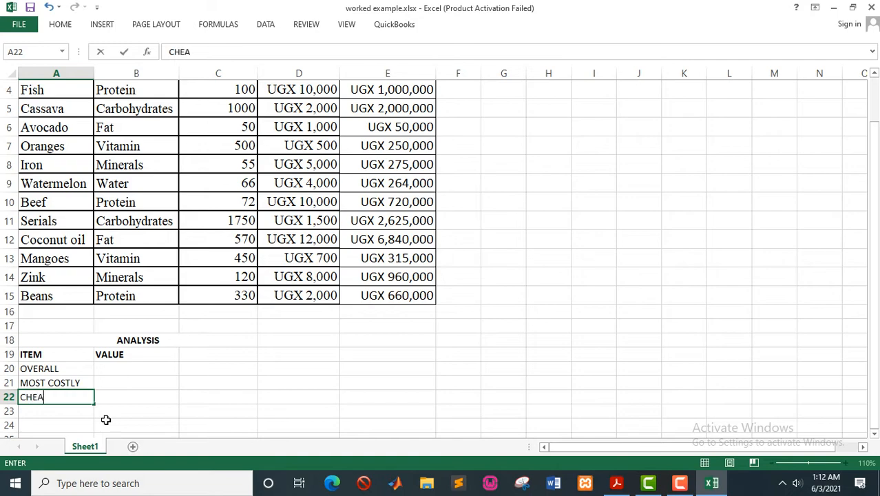
pyautogui.write('PEST')
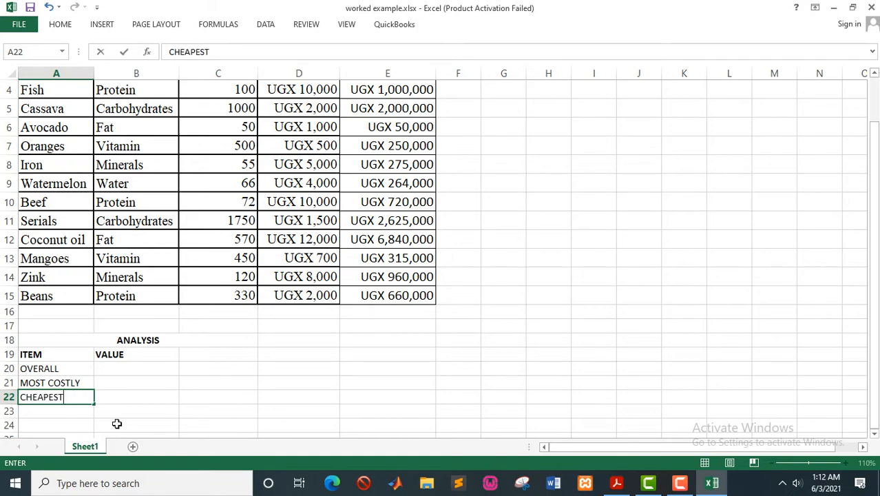
pyautogui.click(69, 421)
pyautogui.click(68, 408)
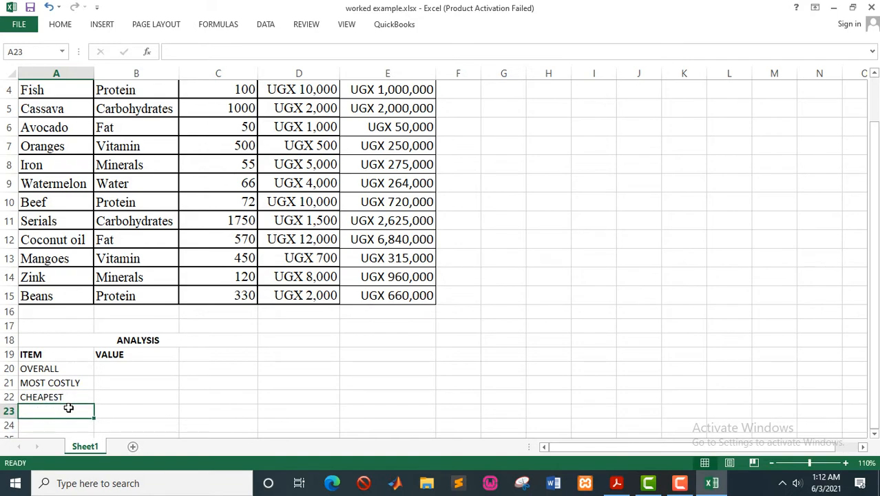
pyautogui.write('AVERA')
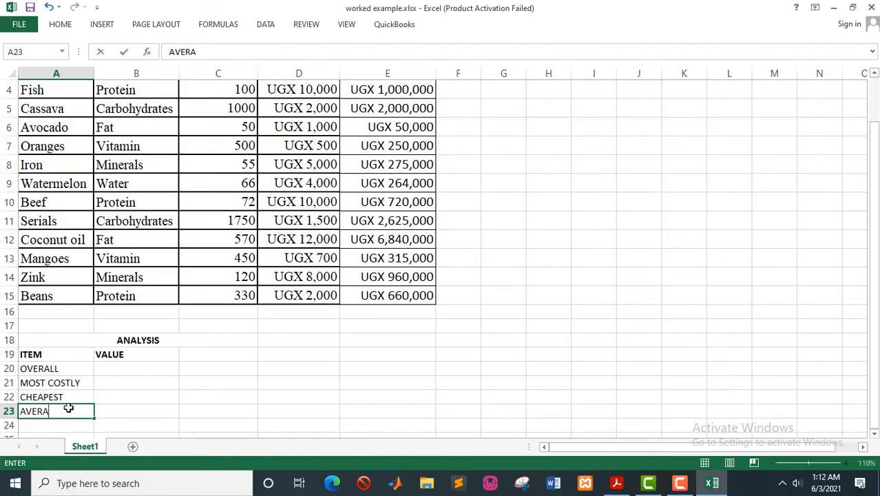
pyautogui.write('GE')
# Apply all borders to the analysis table range A19:B23
pyautogui.click(44, 355)
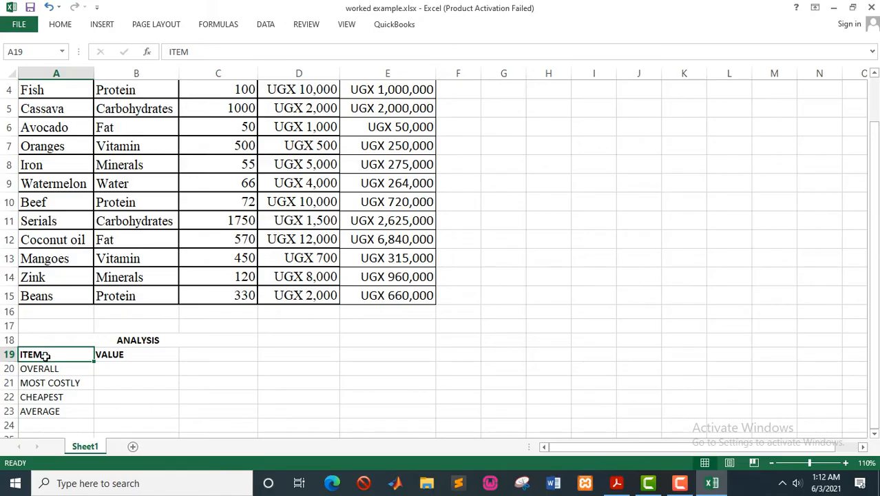
pyautogui.moveTo(44, 355); pyautogui.dragTo(127, 411)
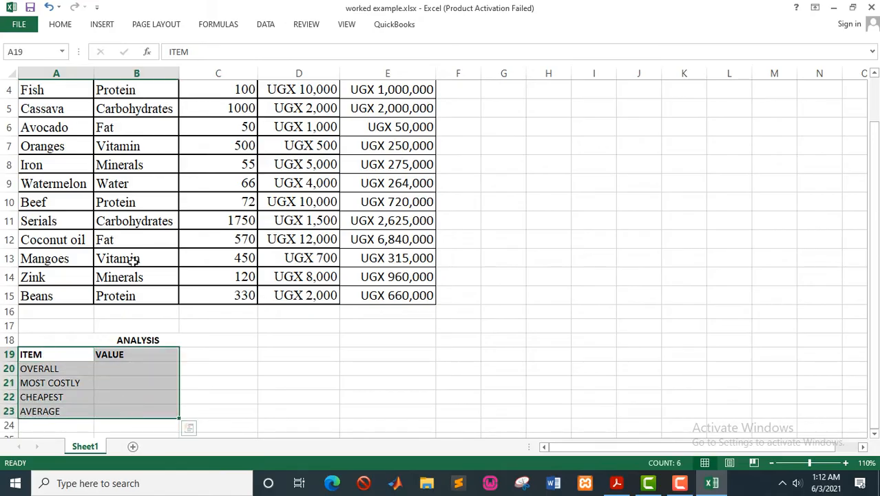
pyautogui.click(62, 25)
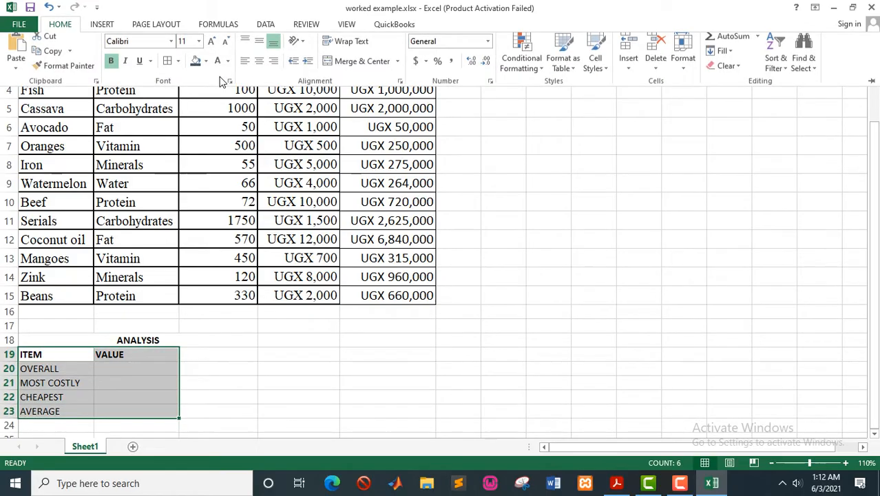
pyautogui.click(166, 69)
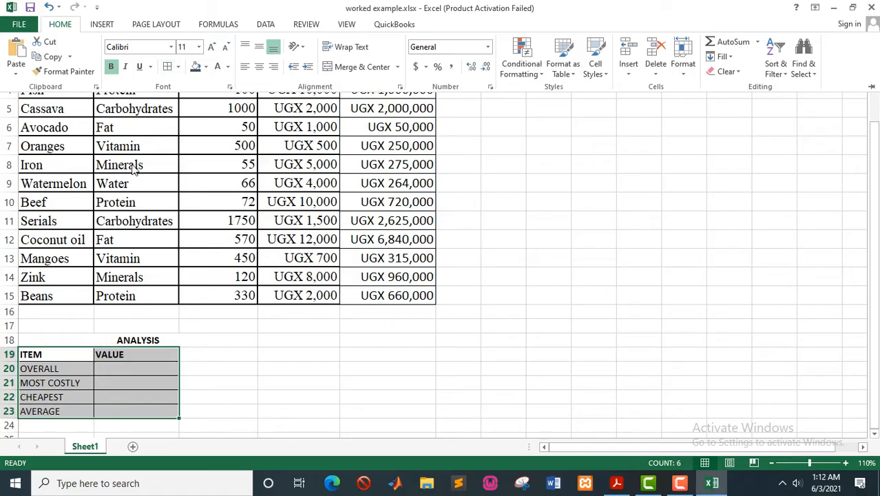
# Start a SUM formula in B20 for the OVERALL value and look over the bill of quantities' cost columns
pyautogui.click(117, 369)
pyautogui.click(117, 368)
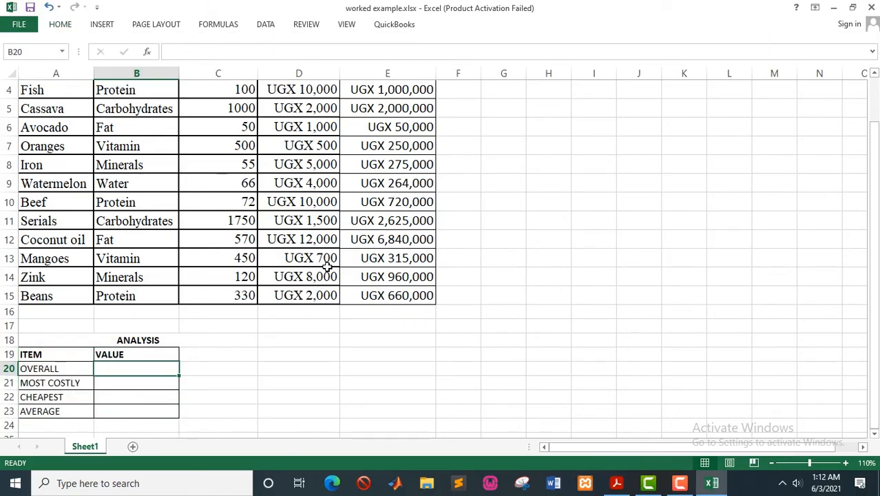
pyautogui.scroll(1, 327, 266)
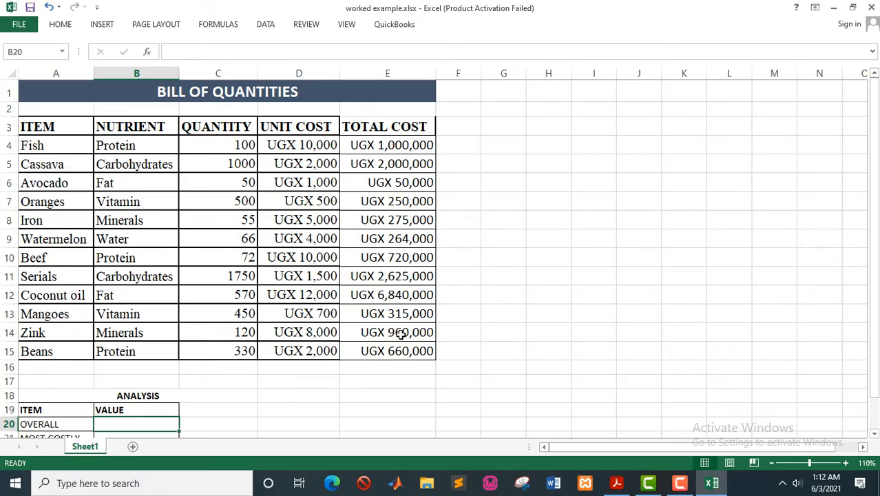
pyautogui.scroll(-2, 389, 253)
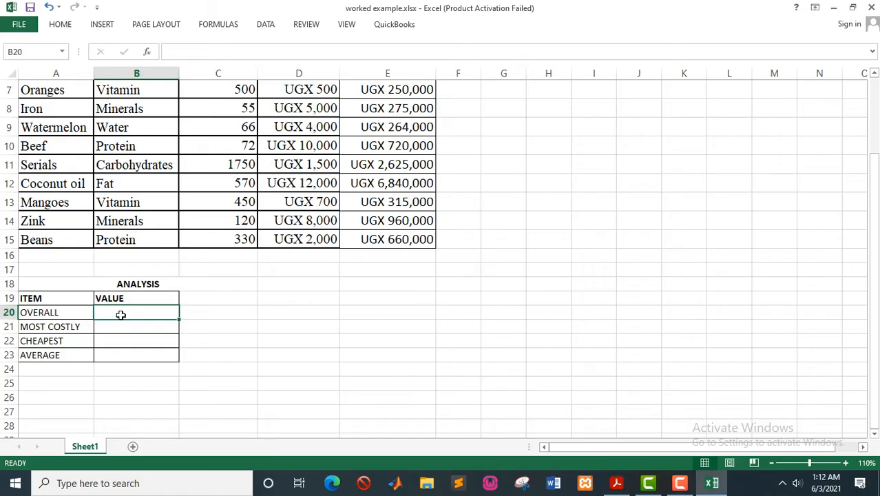
pyautogui.write('=')
pyautogui.scroll(1, 213, 312)
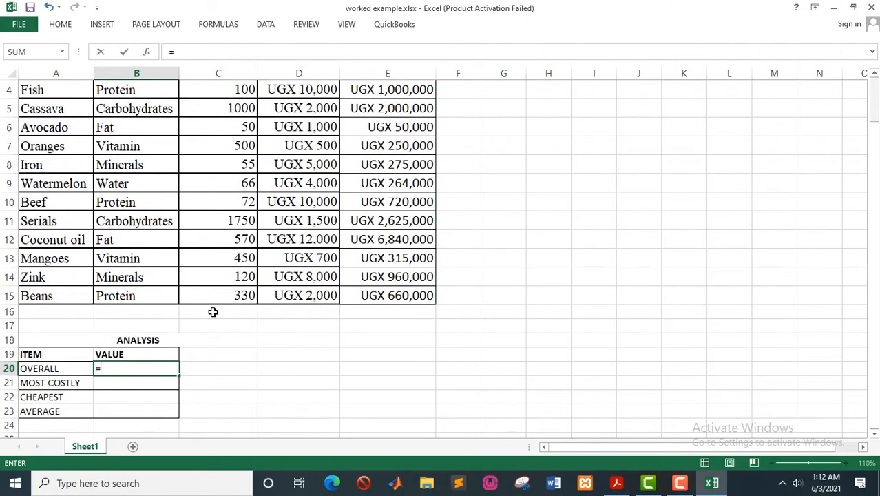
pyautogui.write('sum')
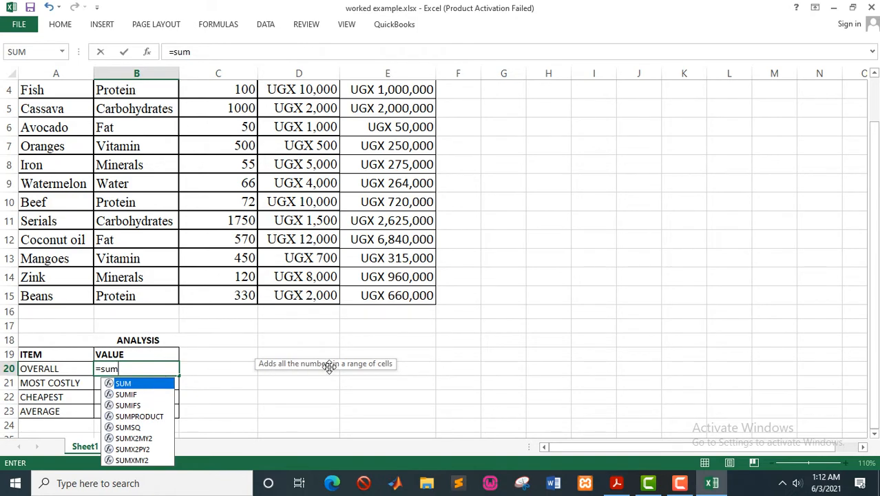
pyautogui.doubleClick(125, 383)
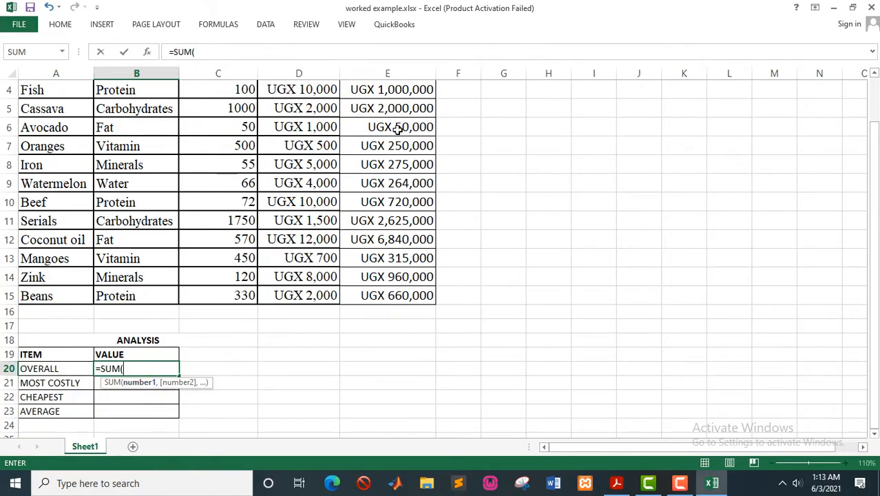
pyautogui.scroll(1, 396, 131)
pyautogui.scroll(-1, 393, 151)
pyautogui.scroll(1, 392, 168)
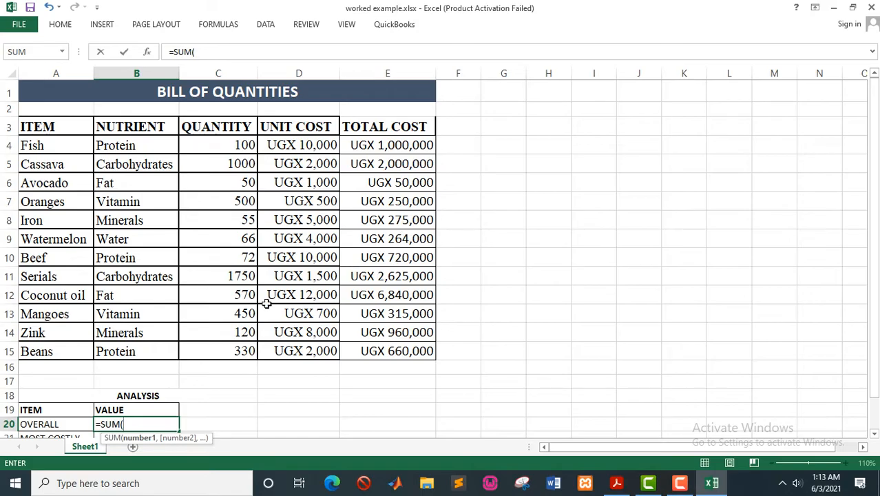
pyautogui.scroll(-1, 148, 444)
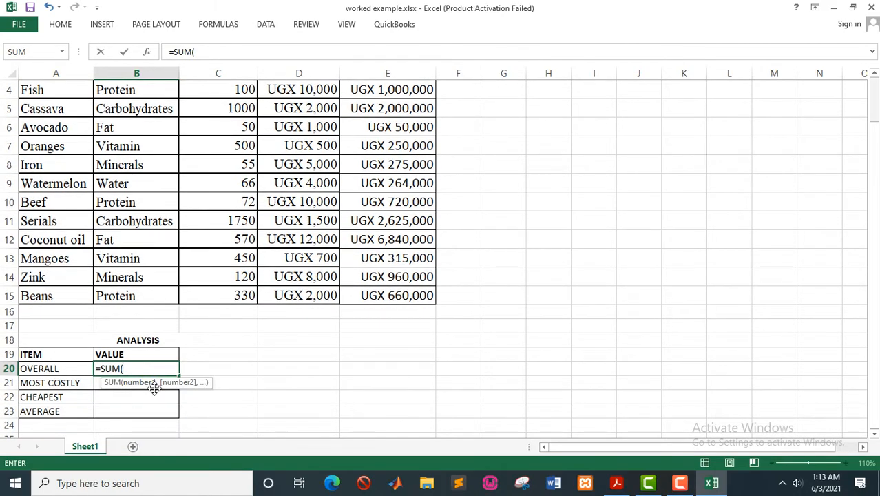
pyautogui.scroll(1, 213, 376)
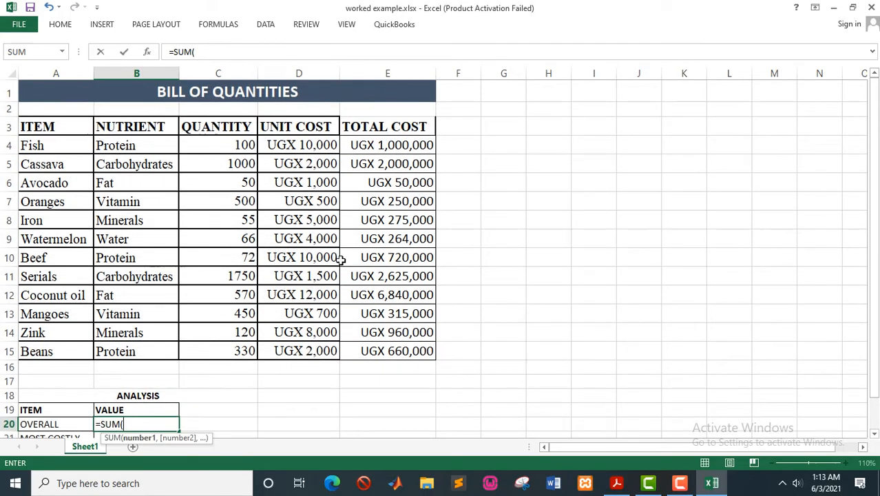
pyautogui.click(406, 182)
pyautogui.write(',')
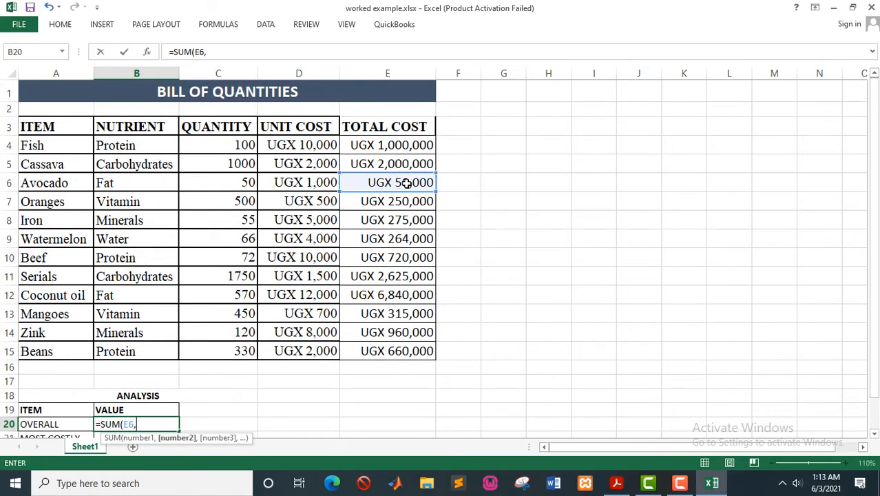
pyautogui.click(308, 205)
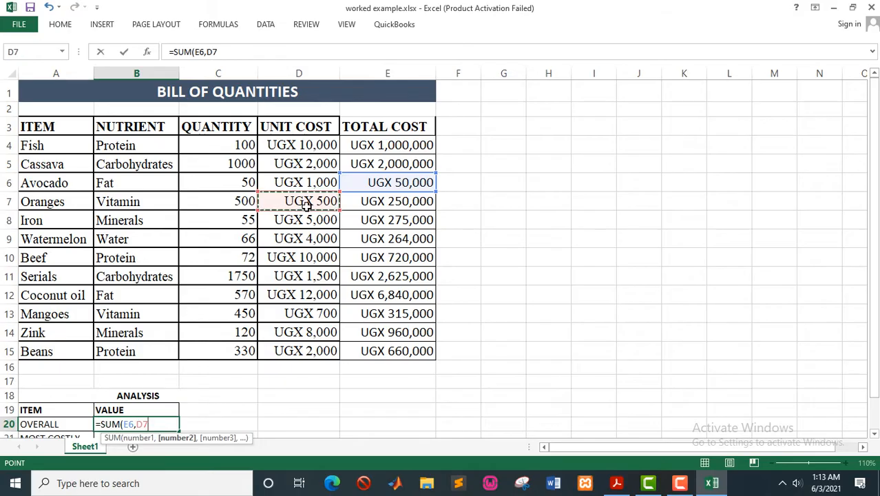
pyautogui.write(',')
pyautogui.click(295, 239)
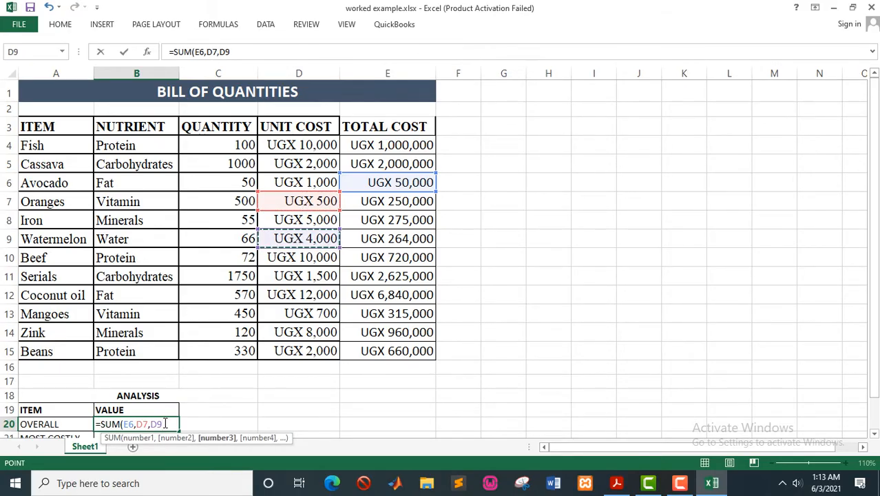
pyautogui.moveTo(164, 424); pyautogui.dragTo(126, 423)
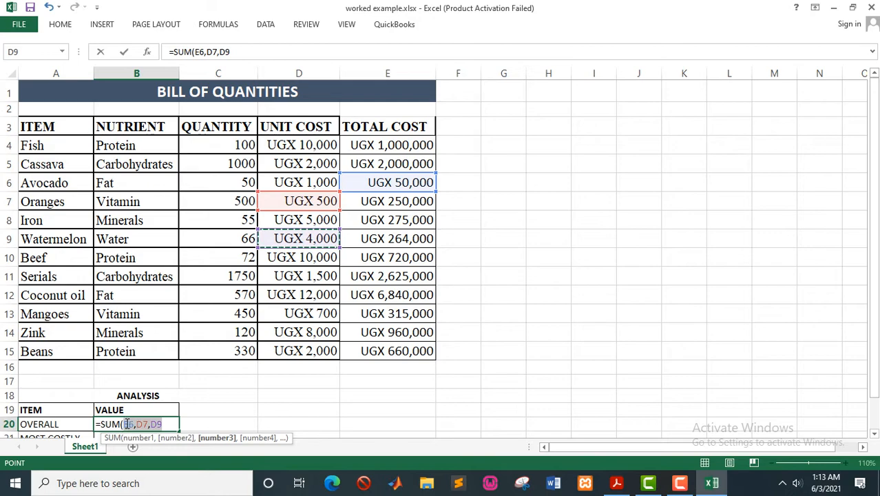
pyautogui.press('BackSpace')
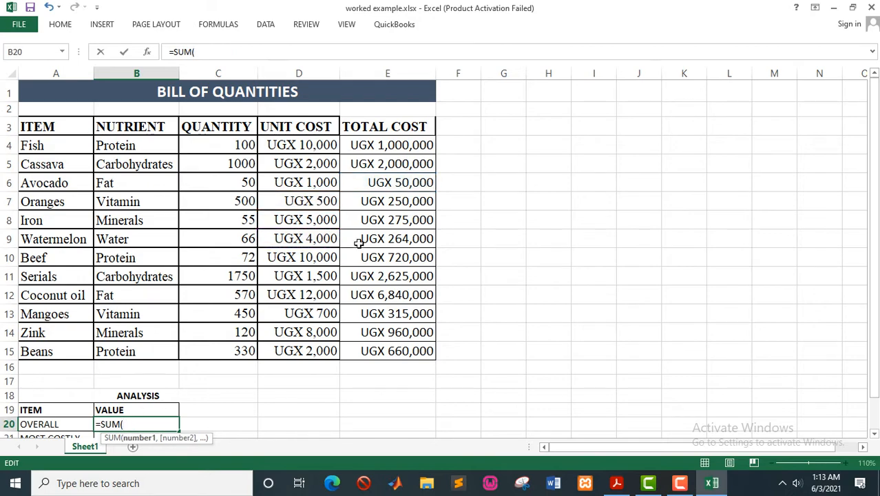
# Complete the SUM formula in B20 with the total cost range E4:E15
pyautogui.moveTo(379, 142); pyautogui.dragTo(382, 352)
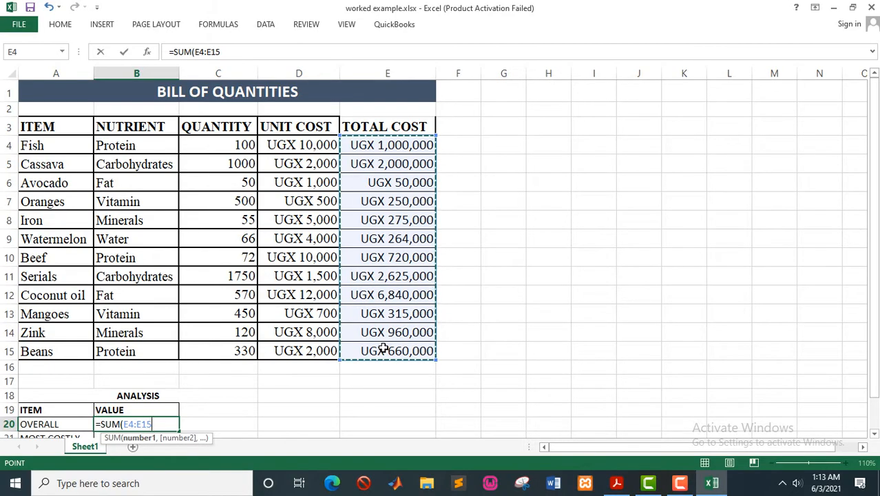
pyautogui.press('Return')
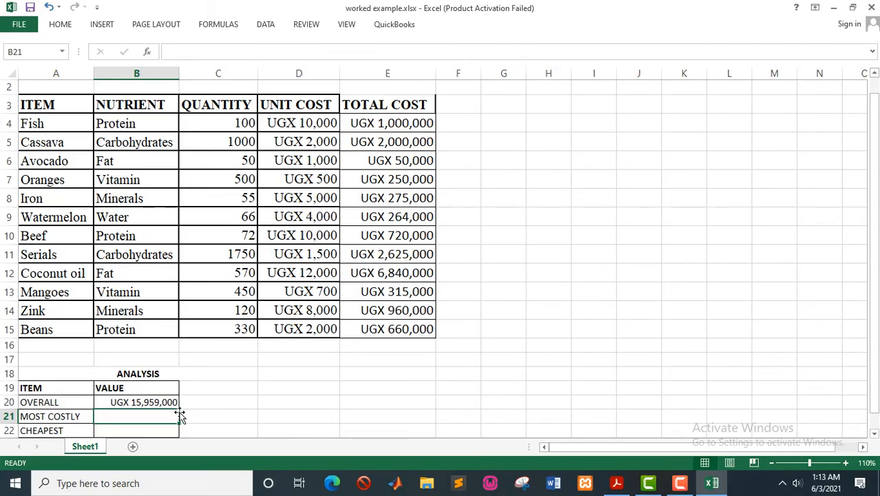
# Calculate the MOST COSTLY value in B21 with a MAX formula over the total costs E4:E15
pyautogui.write('=')
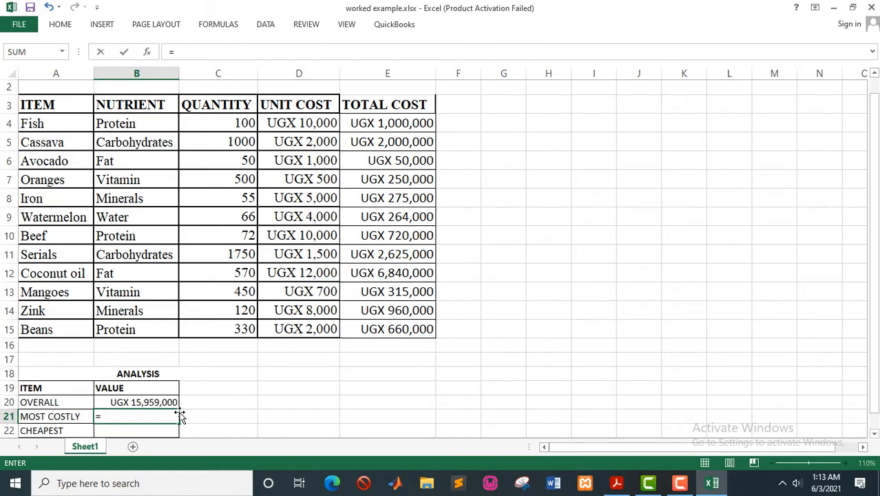
pyautogui.write('max')
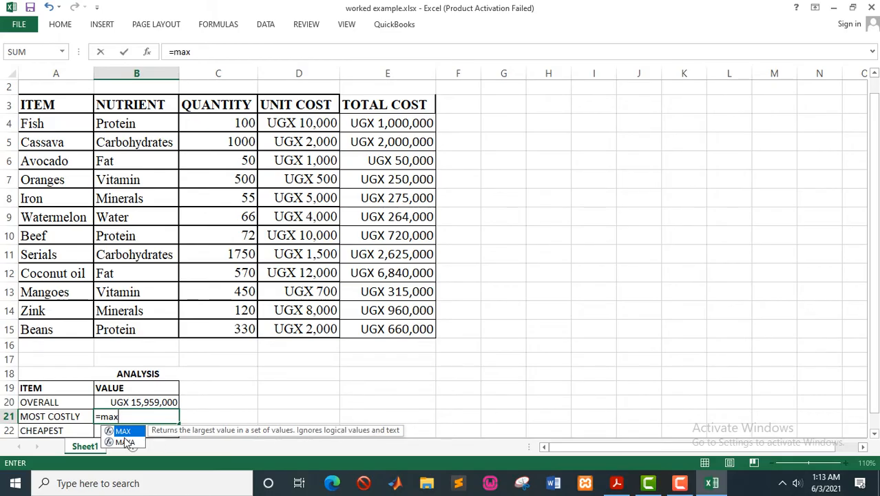
pyautogui.press('Tab')
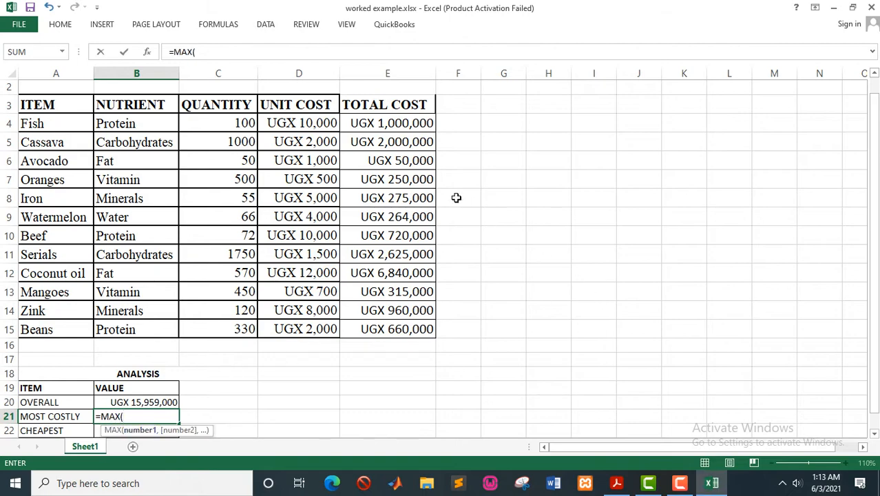
pyautogui.moveTo(402, 124); pyautogui.dragTo(427, 330)
pyautogui.press('Return')
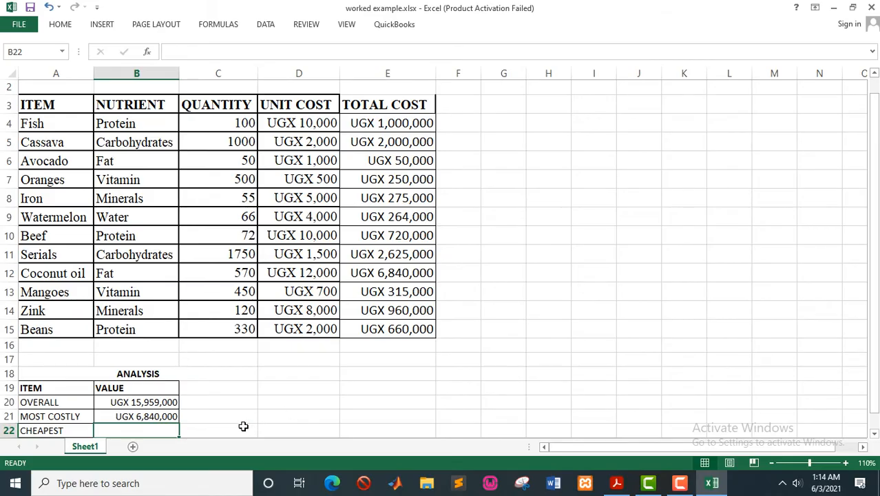
# Calculate the CHEAPEST value in B22 with a MIN formula over the total costs E4:E15
pyautogui.scroll(-3, 243, 426)
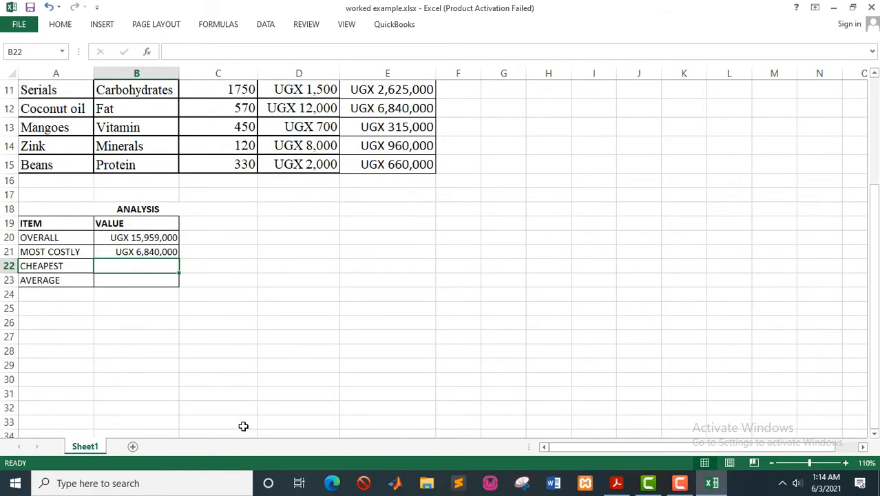
pyautogui.write('=')
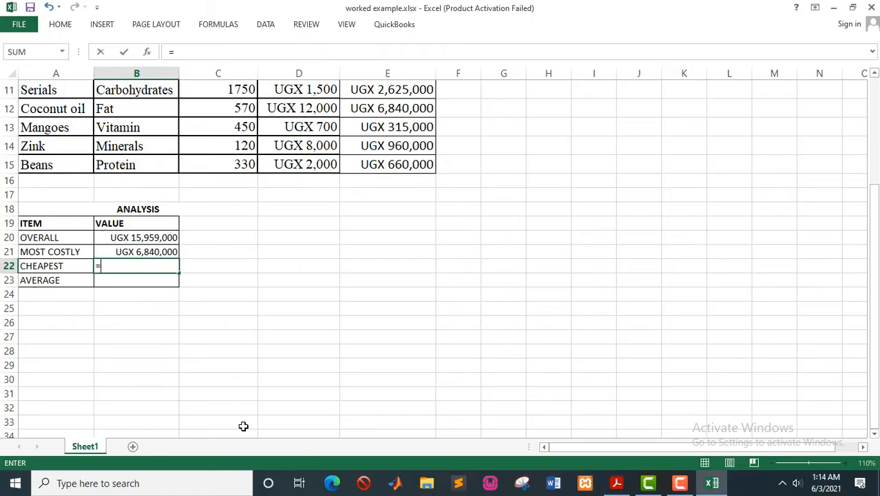
pyautogui.write('min')
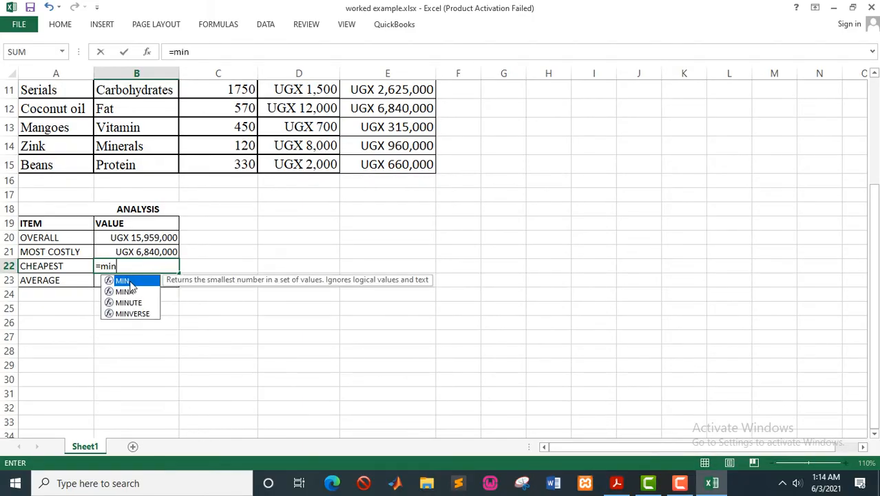
pyautogui.doubleClick(129, 283)
pyautogui.scroll(3, 394, 325)
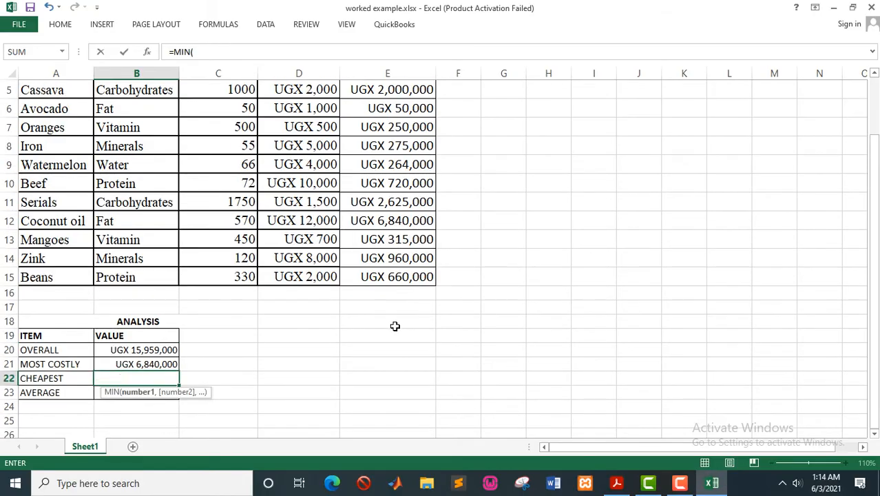
pyautogui.moveTo(393, 124); pyautogui.dragTo(389, 324)
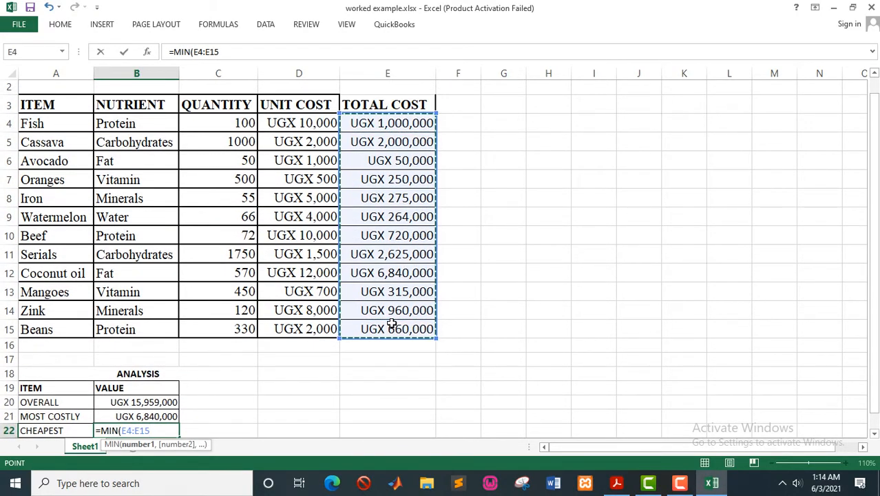
pyautogui.press('Return')
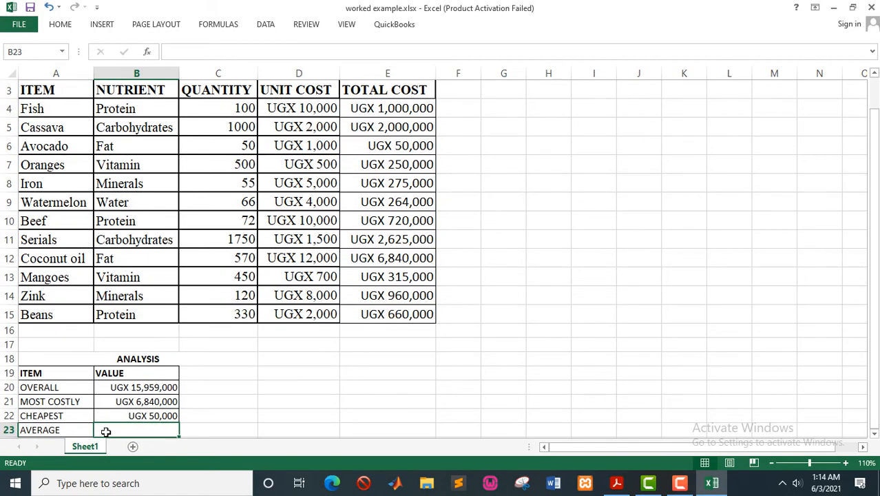
# Calculate the AVERAGE value in B23 with an AVERAGE formula over the total costs E4:E15
pyautogui.write('=')
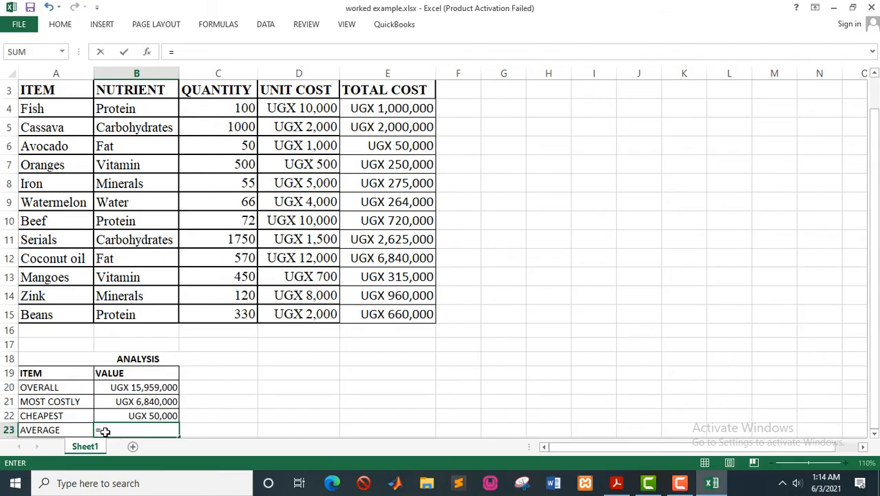
pyautogui.write('avera')
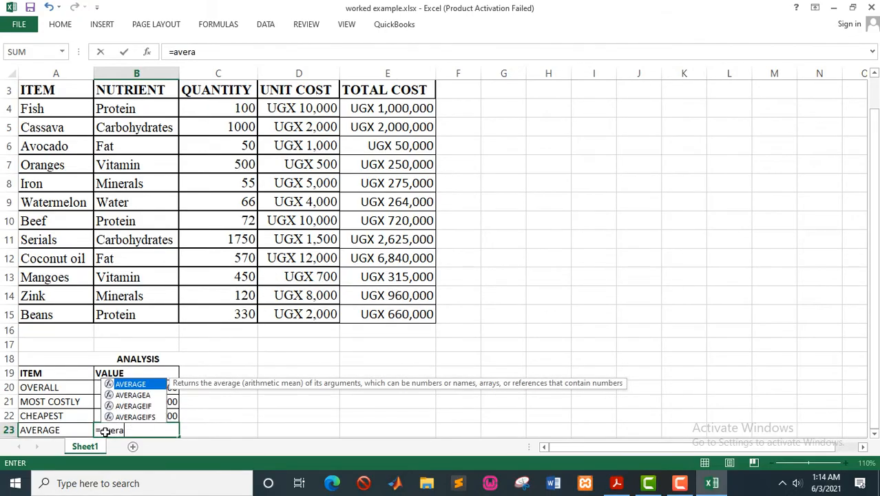
pyautogui.doubleClick(125, 384)
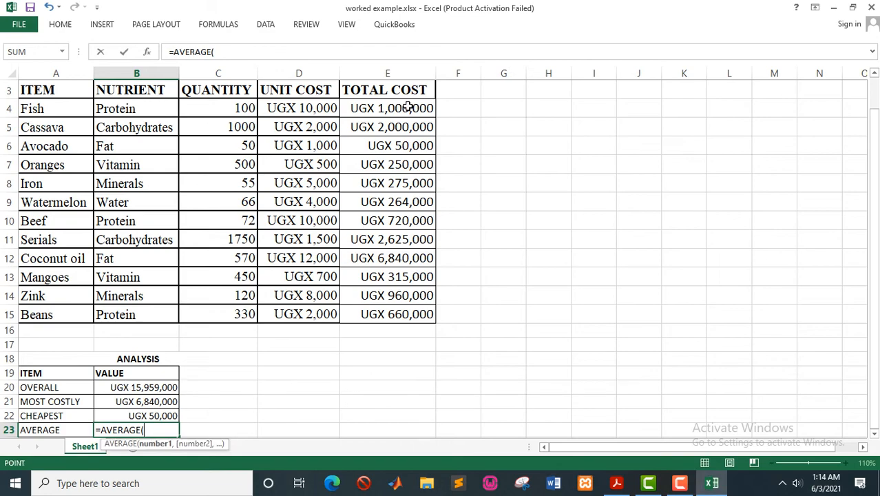
pyautogui.moveTo(406, 106); pyautogui.dragTo(377, 309)
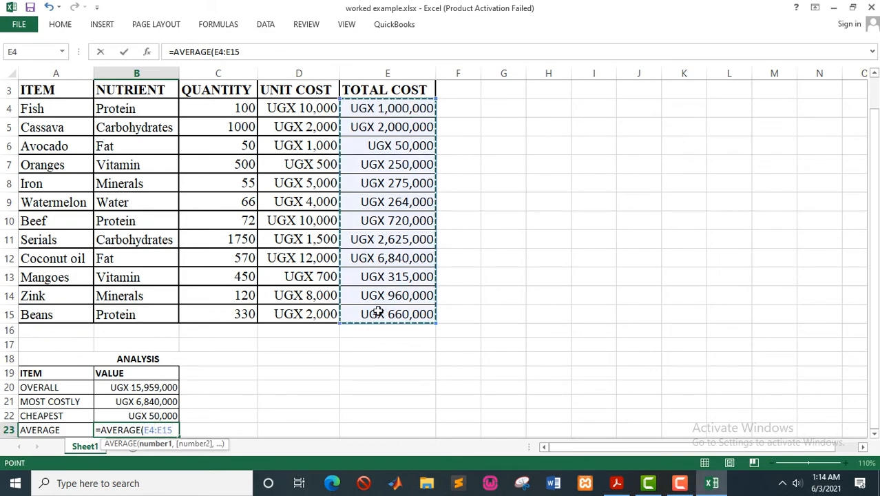
pyautogui.hotkey('ctrl', 'Return')
pyautogui.press('Return')
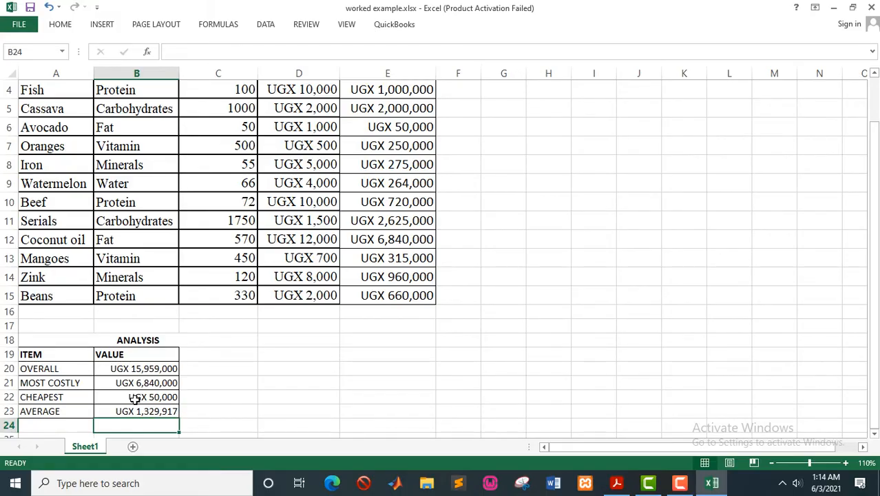
# Switch to the PDF guide in Acrobat Reader to read the next required tasks, then return to the Excel workbook and review both tables
pyautogui.hotkey('alt', 'Tab')
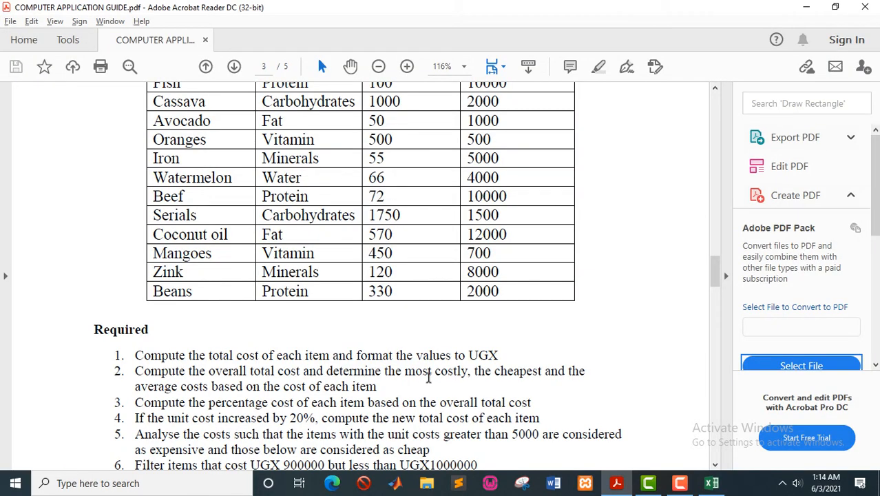
pyautogui.scroll(-1, 137, 415)
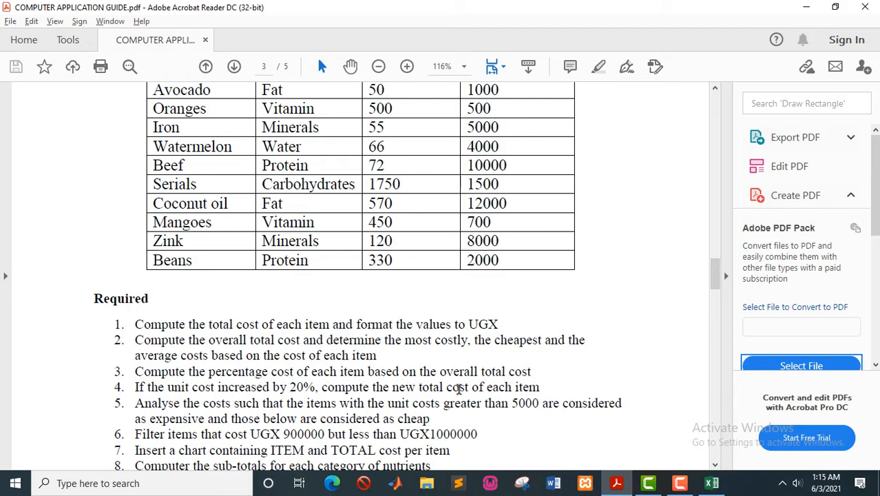
pyautogui.hotkey('alt', 'Tab')
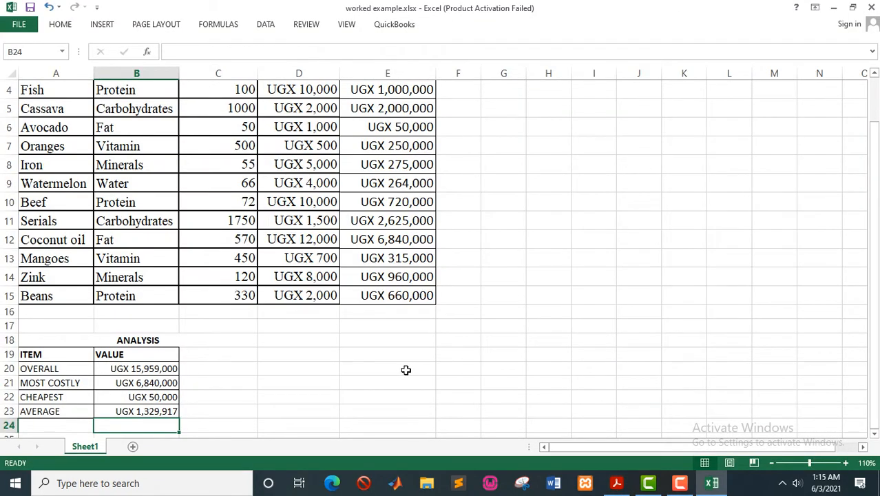
pyautogui.scroll(1, 160, 392)
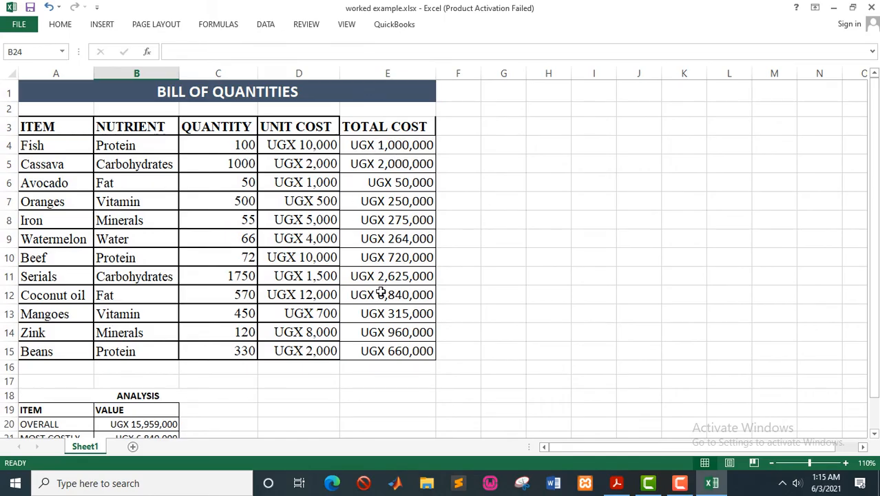
pyautogui.scroll(-2, 379, 292)
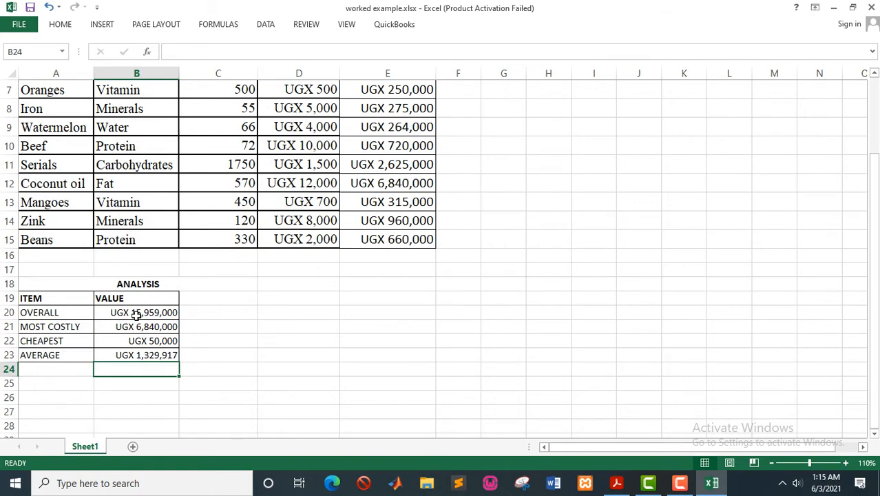
pyautogui.scroll(2, 136, 314)
# Add the header "%AGE COST" in F3 beside TOTAL COST and autofit column F to its text
pyautogui.click(383, 132)
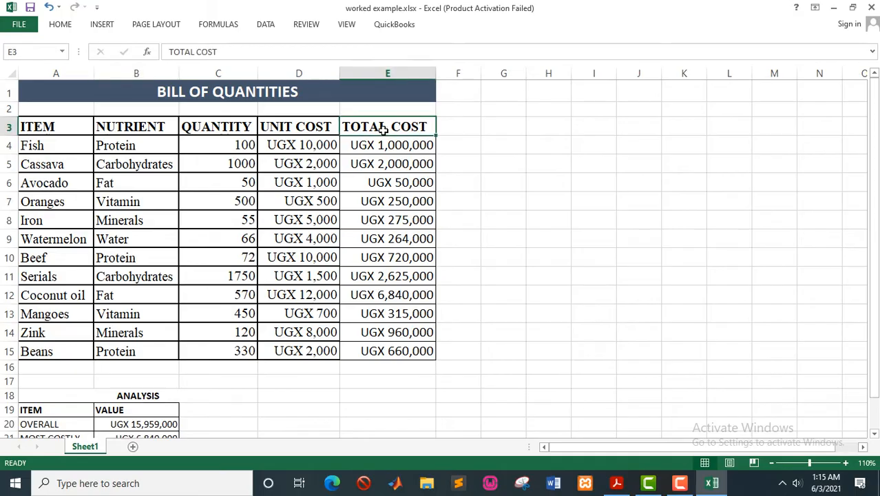
pyautogui.press('Right')
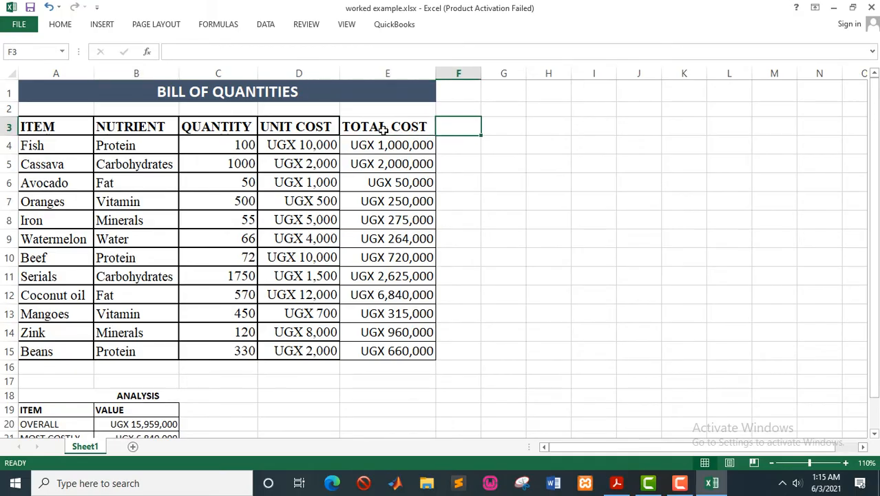
pyautogui.write('%AGE COST')
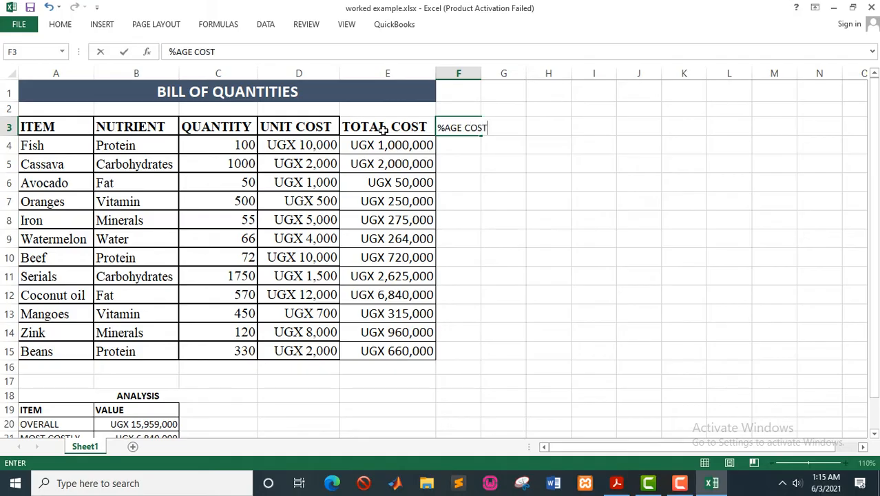
pyautogui.click(455, 257)
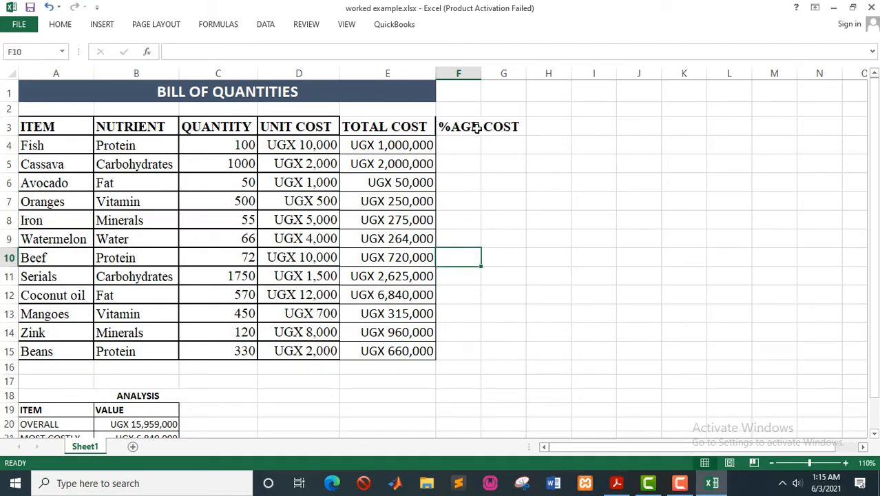
pyautogui.doubleClick(481, 73)
# Enter the formula =E4/B20 in F4 to divide Fish's total cost by the overall cost
pyautogui.click(484, 143)
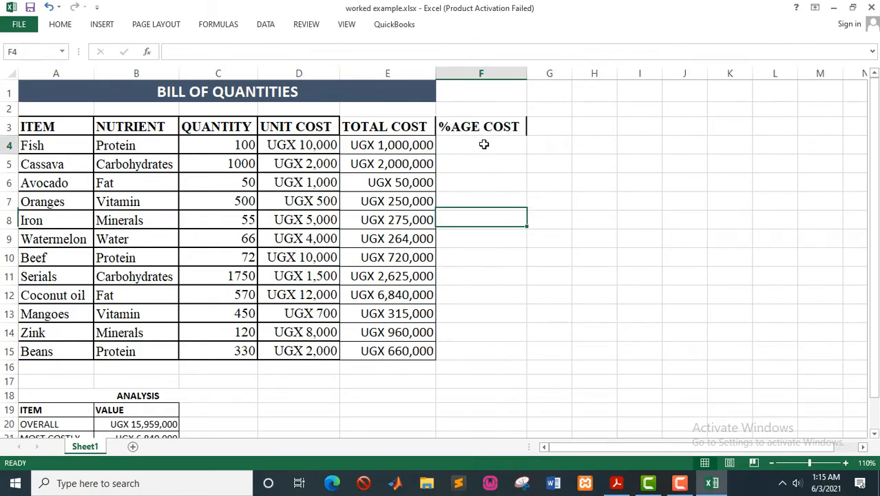
pyautogui.write('=')
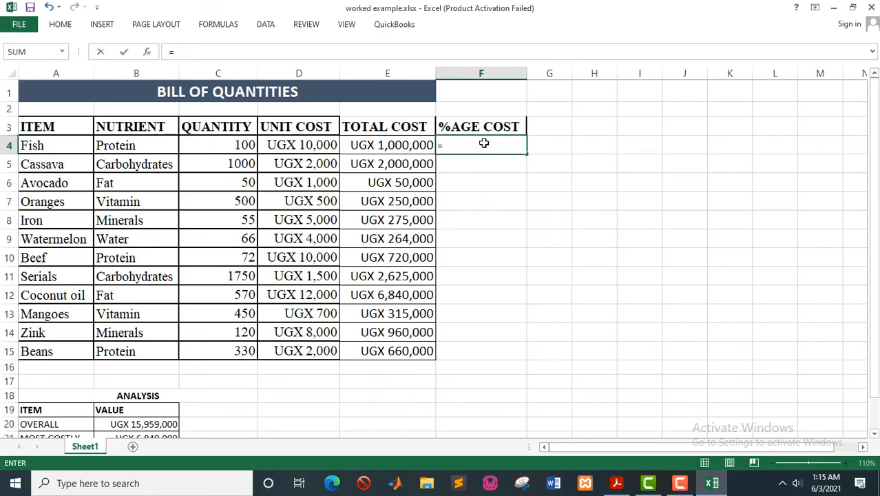
pyautogui.click(405, 146)
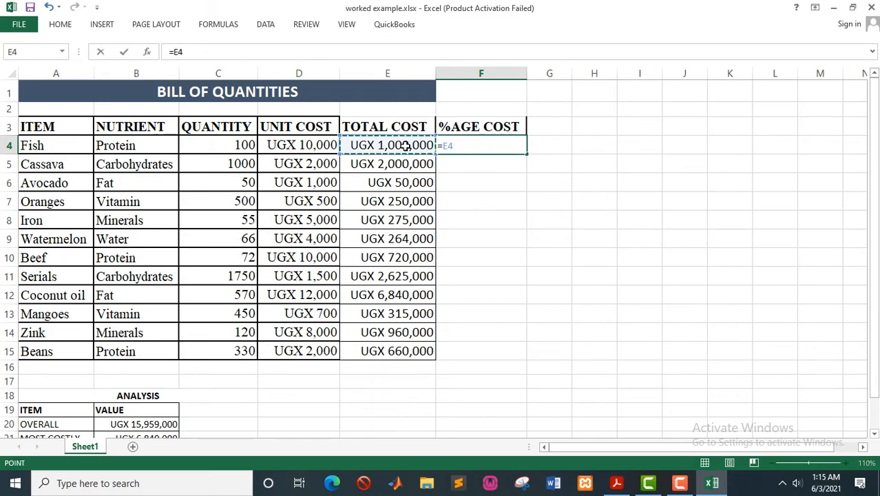
pyautogui.write('/')
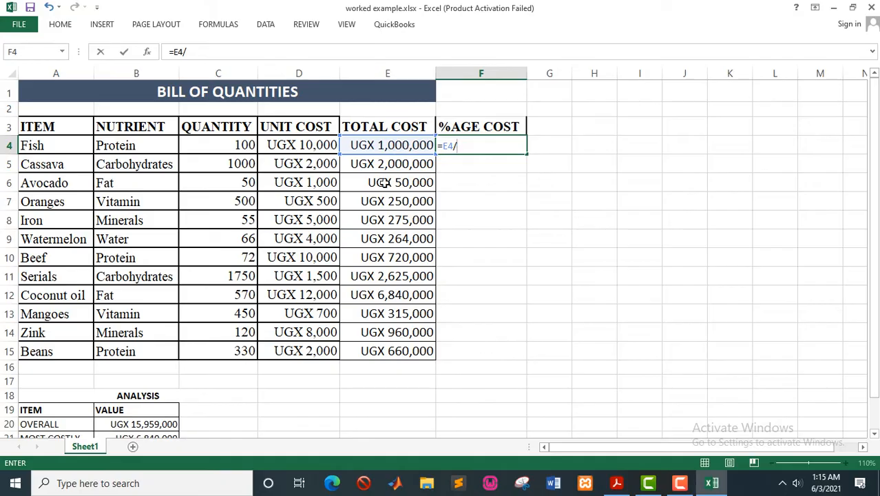
pyautogui.click(140, 424)
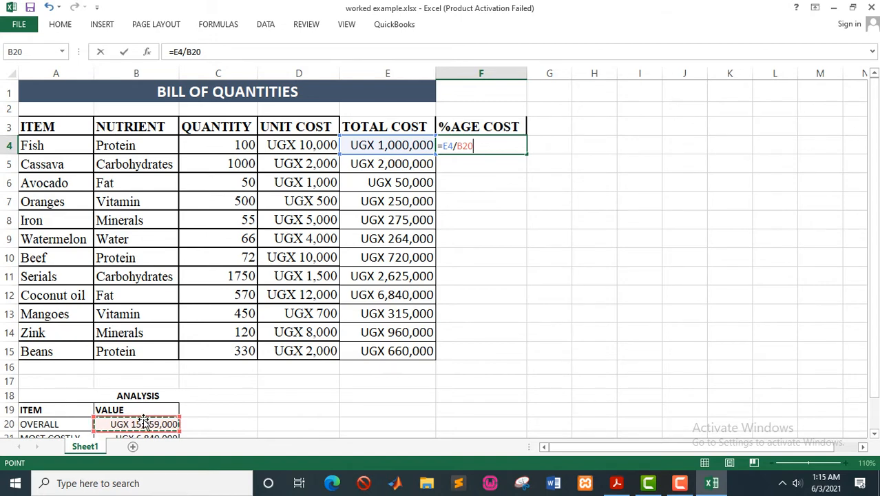
pyautogui.hotkey('ctrl', 'Return')
pyautogui.press('Return')
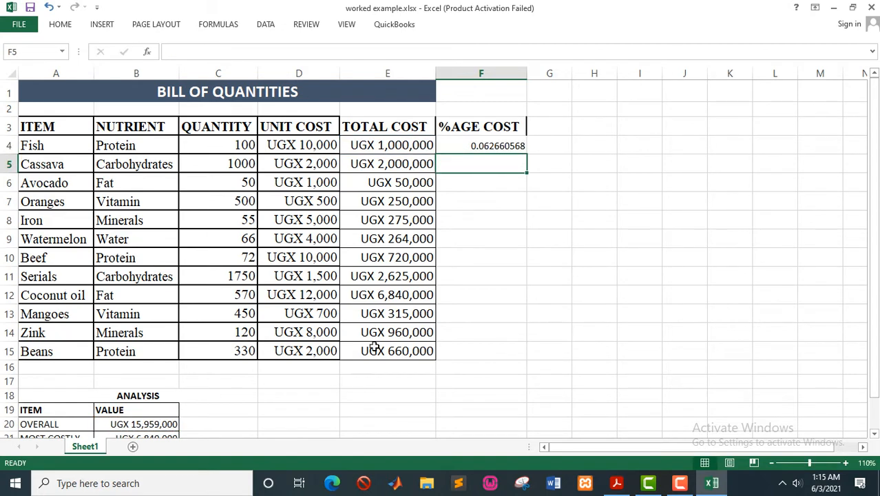
# Try to fill the relative percentage formula from F4 down to F15, and undo the fill
pyautogui.click(481, 141)
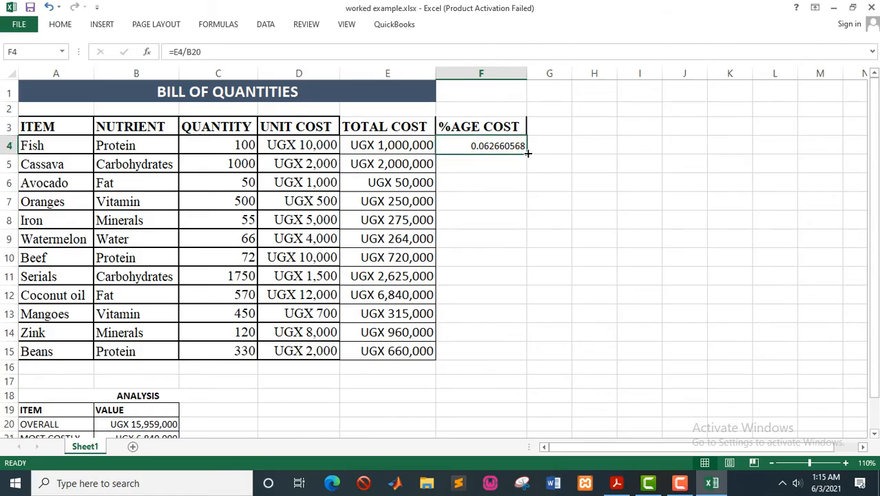
pyautogui.doubleClick(527, 153)
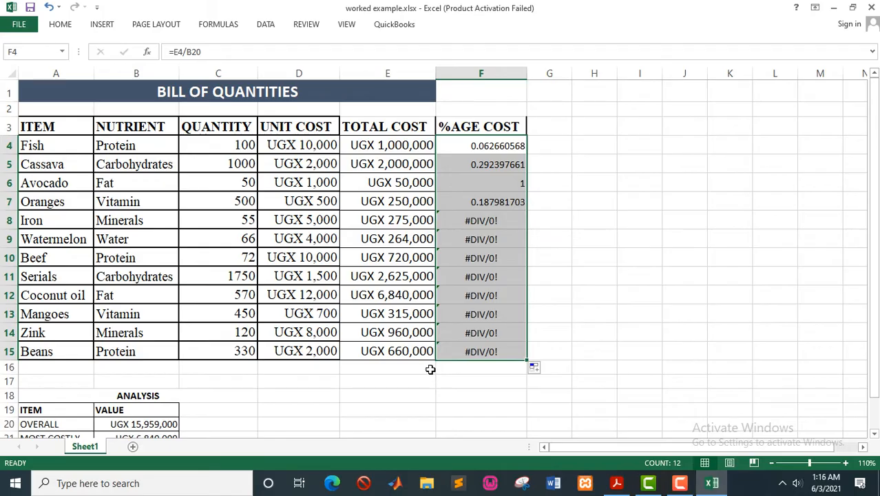
pyautogui.hotkey('ctrl', 'z')
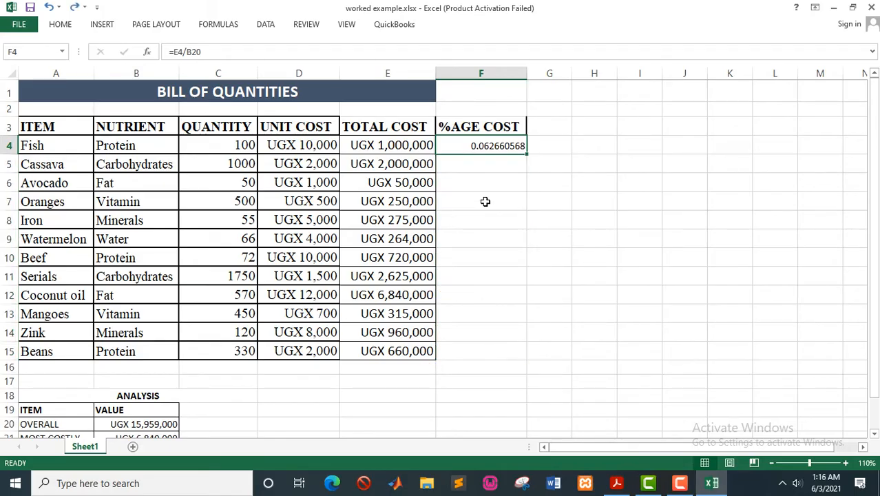
# Replace the formula in F4 with =E4/$B$20, using an absolute reference to the overall cost
pyautogui.write('=')
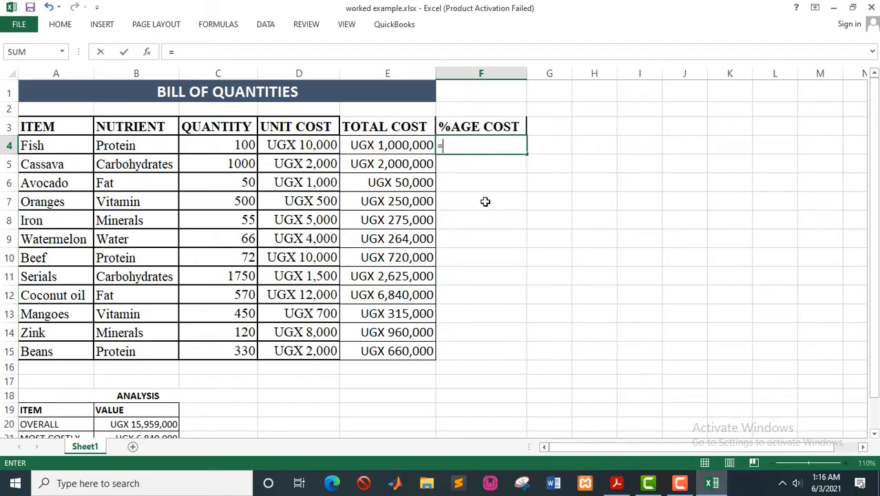
pyautogui.click(400, 145)
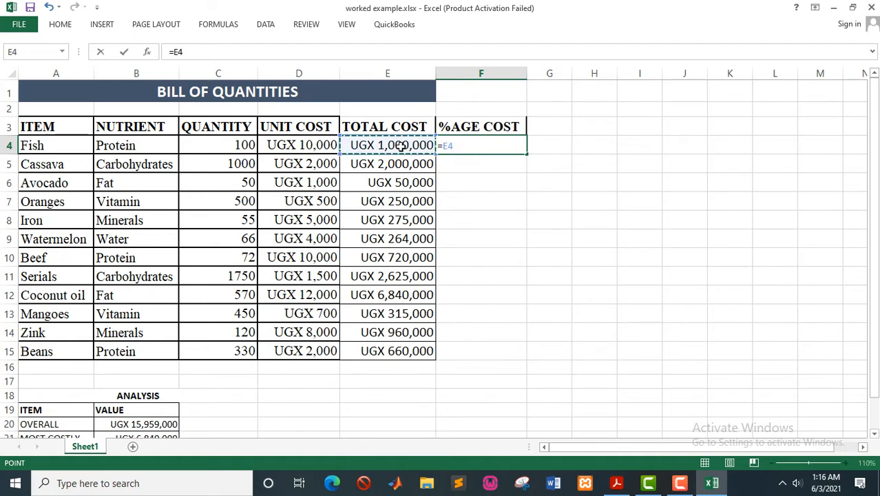
pyautogui.write('/')
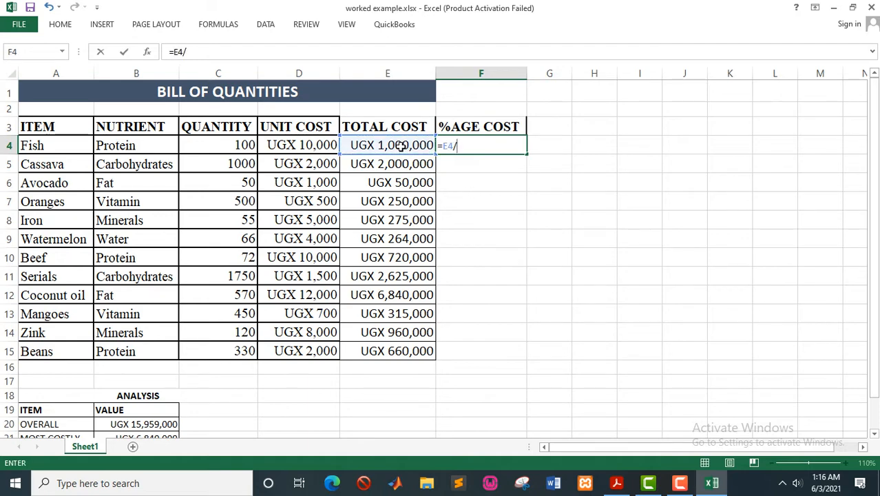
pyautogui.click(167, 424)
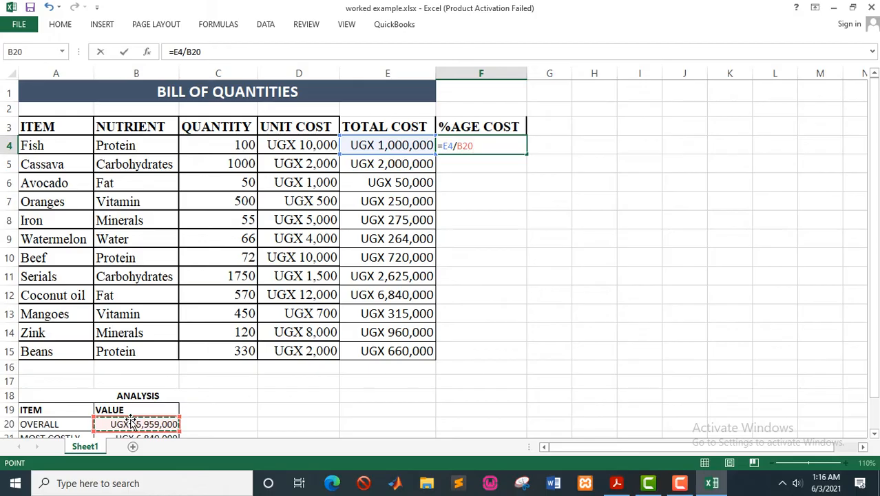
pyautogui.press('F4')
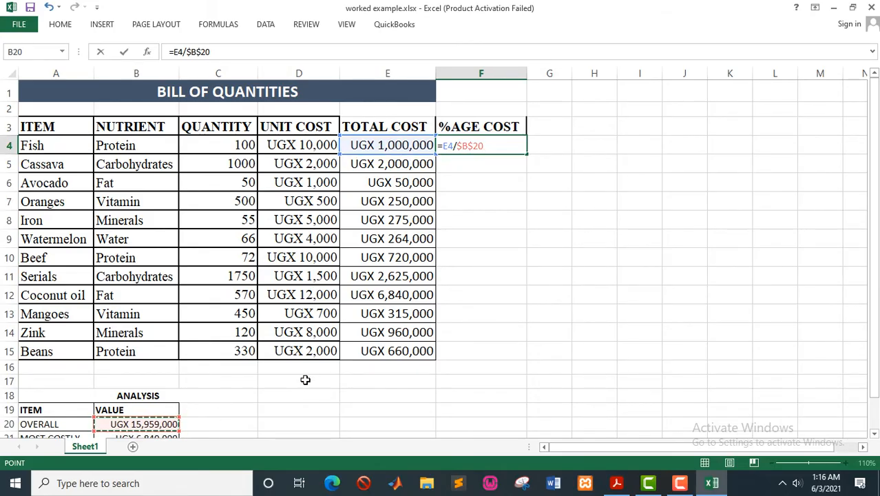
pyautogui.press('Return')
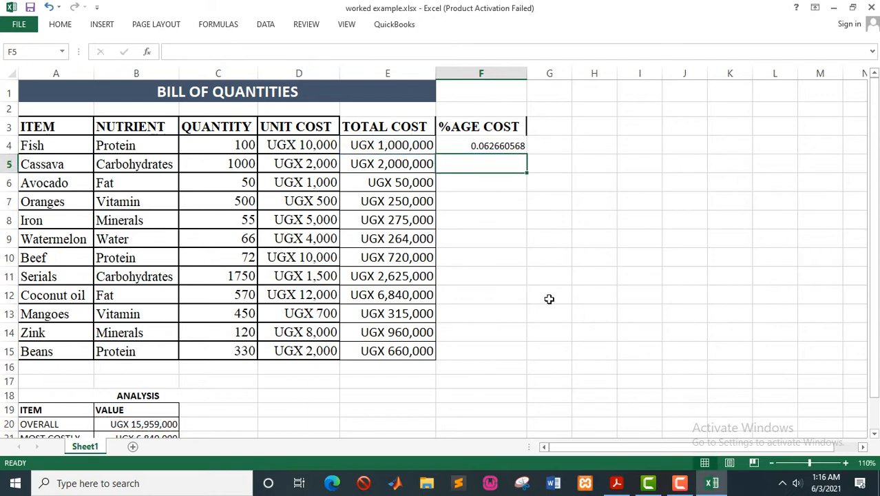
# Fill the percentage cost formula from F4 down to F15 and format the filled cells as percentages
pyautogui.click(515, 145)
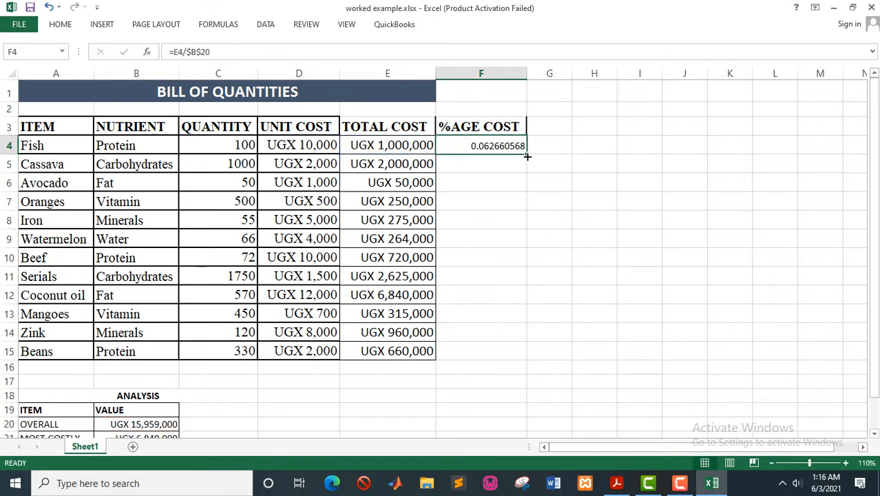
pyautogui.doubleClick(527, 156)
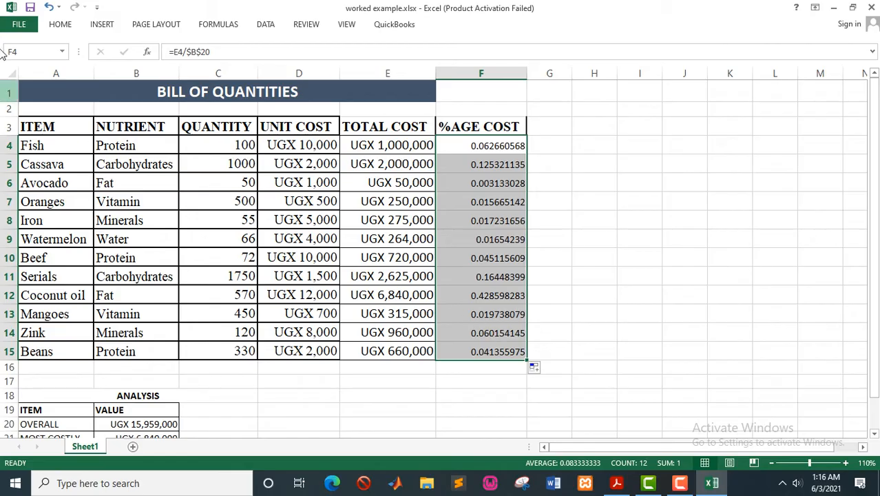
pyautogui.click(60, 24)
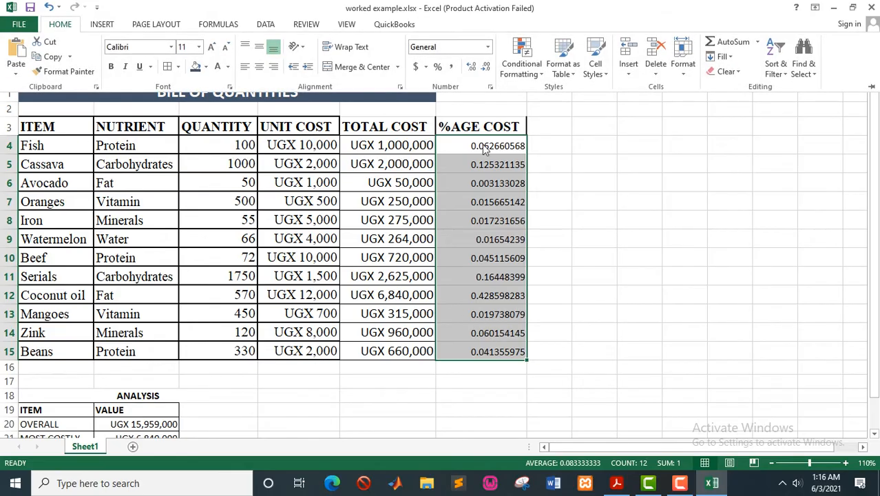
pyautogui.click(438, 68)
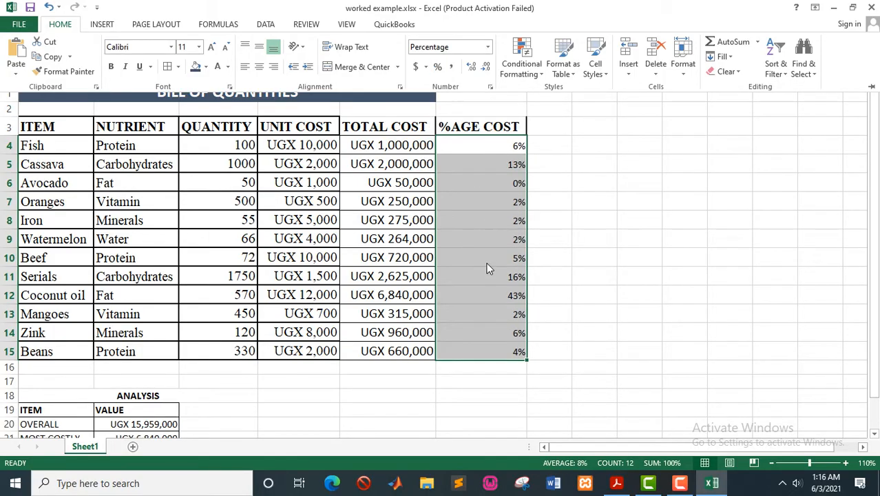
pyautogui.click(508, 204)
pyautogui.click(509, 204)
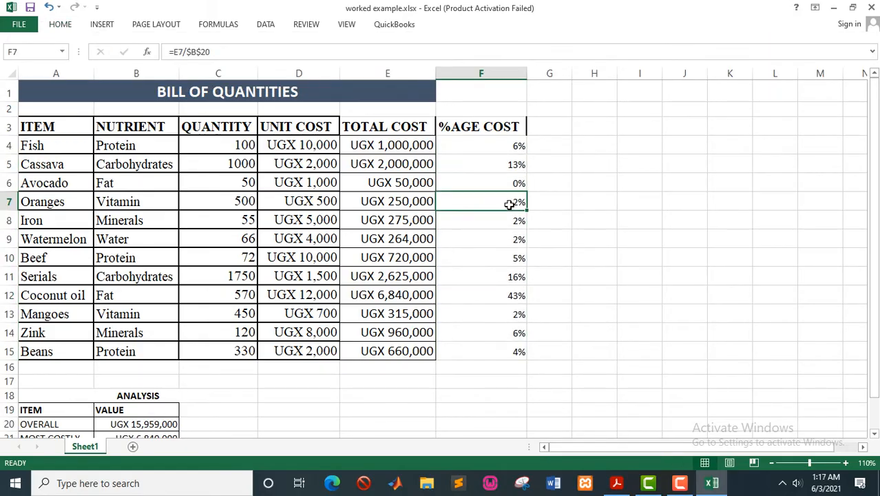
# Check the PDF guide's next task, then add the header "NEW TT COST" in G3 and autofit column G
pyautogui.hotkey('alt', 'Tab')
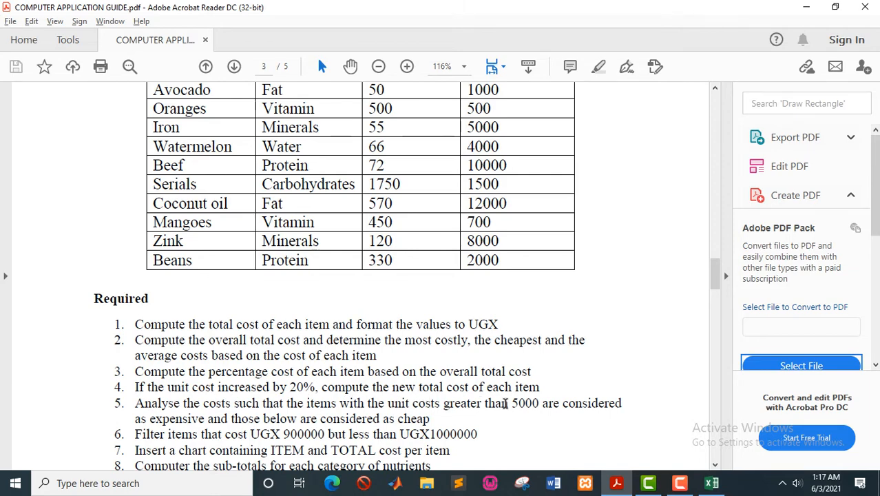
pyautogui.hotkey('alt', 'Tab')
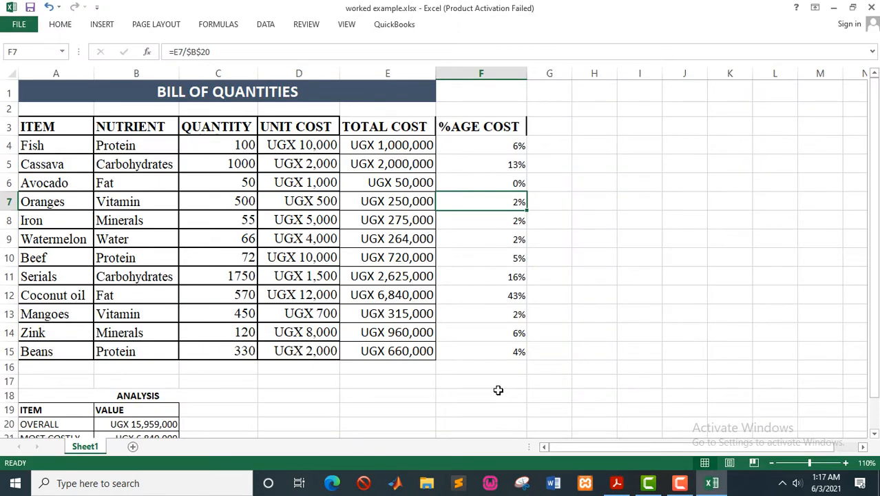
pyautogui.click(512, 131)
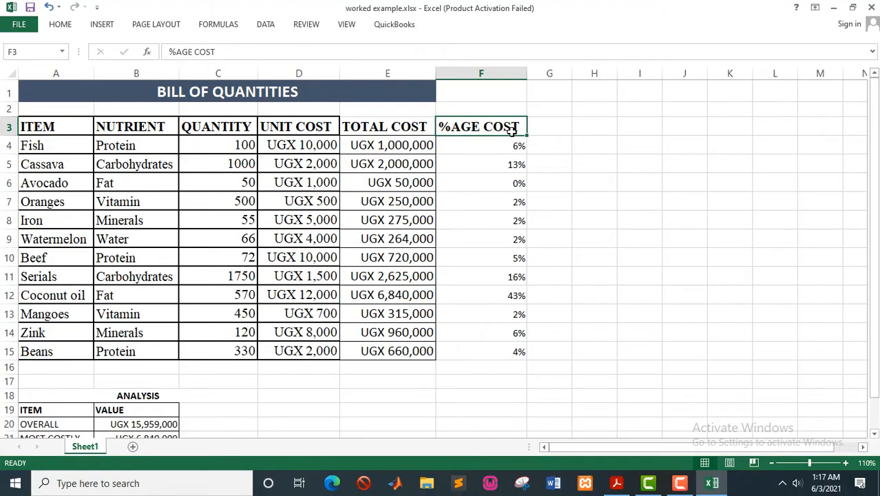
pyautogui.press('Right')
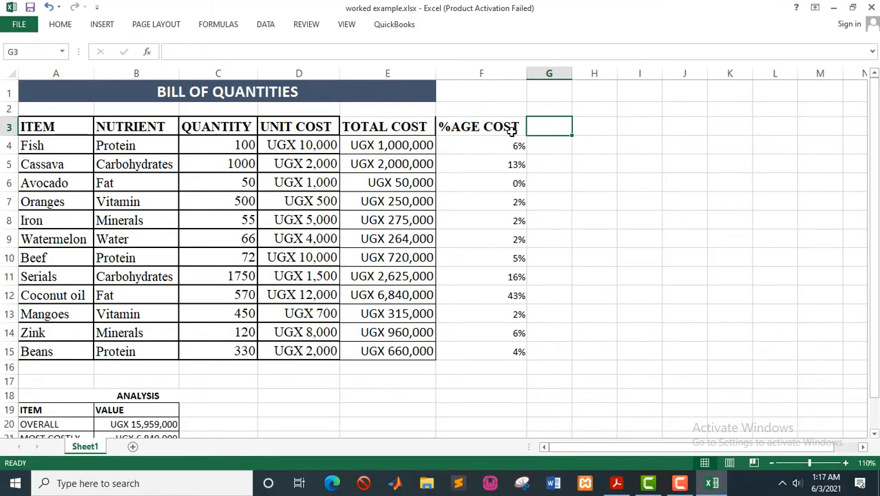
pyautogui.write('N')
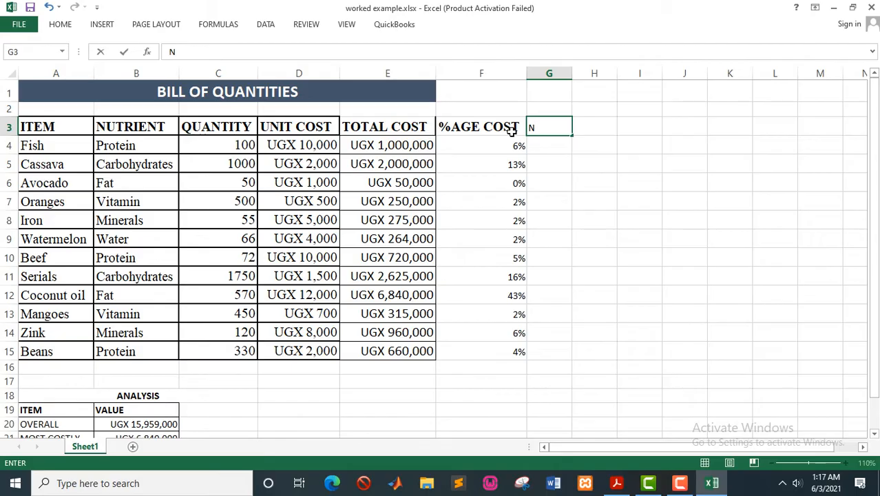
pyautogui.write('EW TT COST')
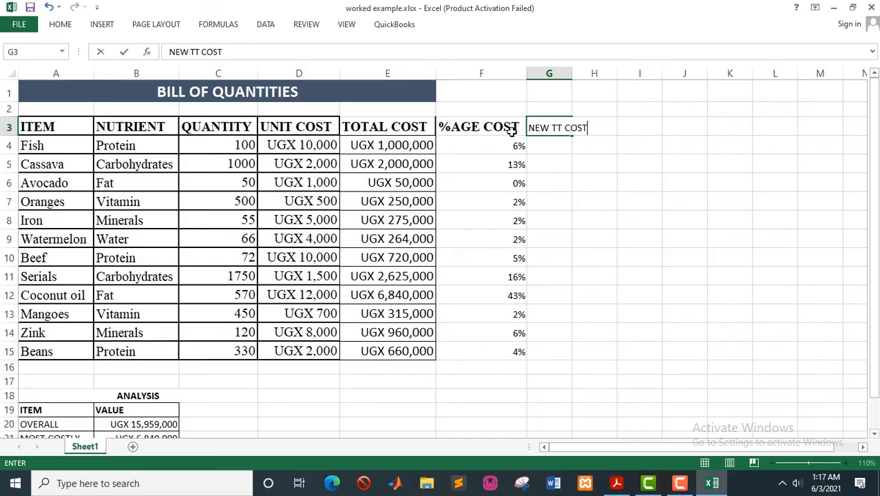
pyautogui.click(575, 163)
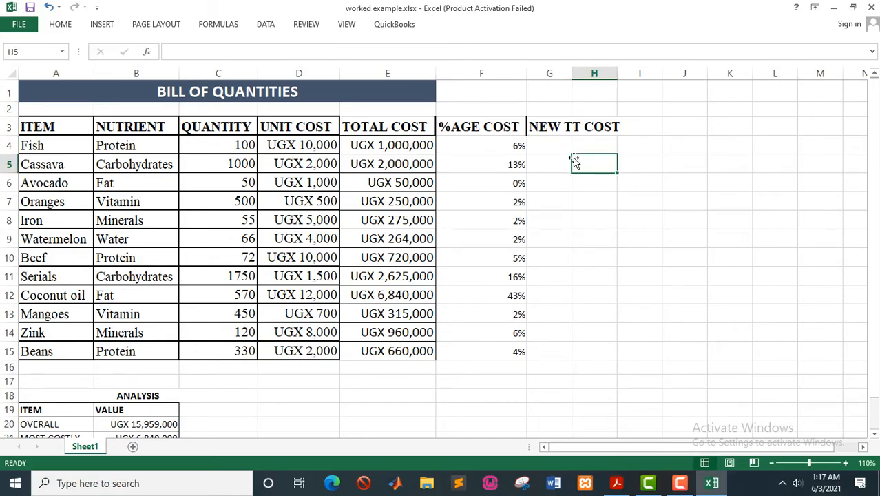
pyautogui.doubleClick(571, 73)
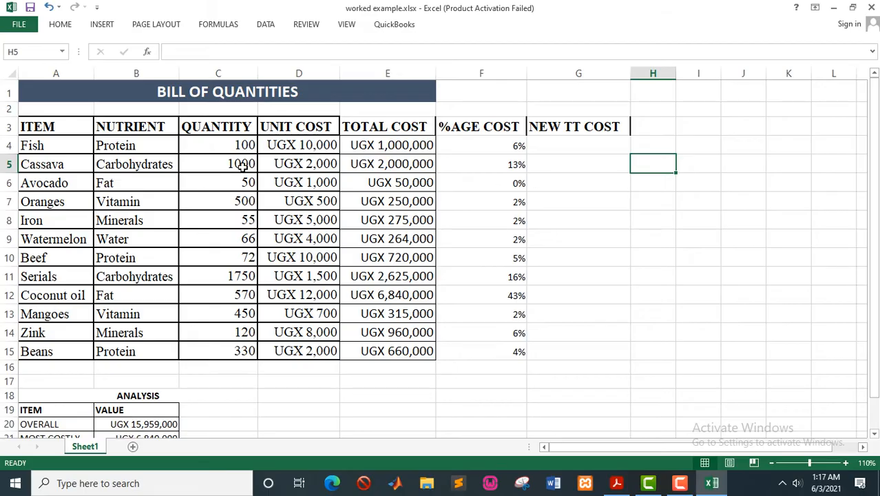
# Enter =(D4+(20%*D4))*C4 in G4 for the new total cost and fill it down to G15
pyautogui.hotkey('alt', 'Tab')
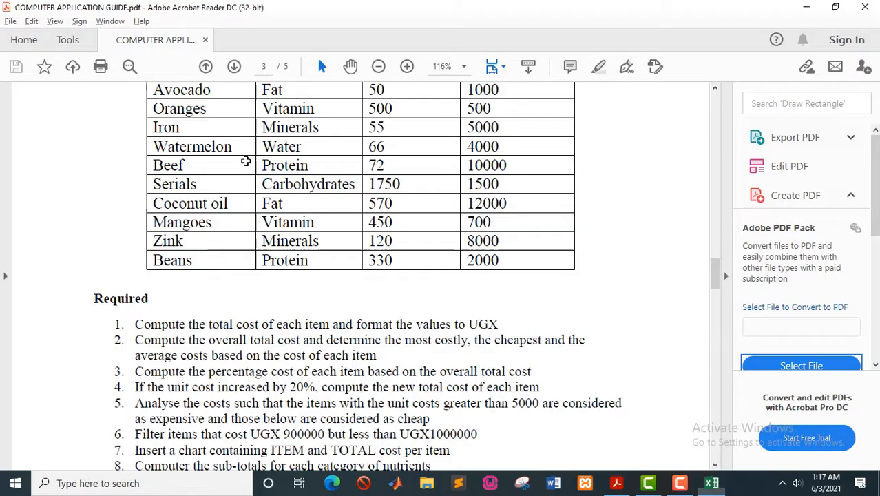
pyautogui.hotkey('alt', 'Tab')
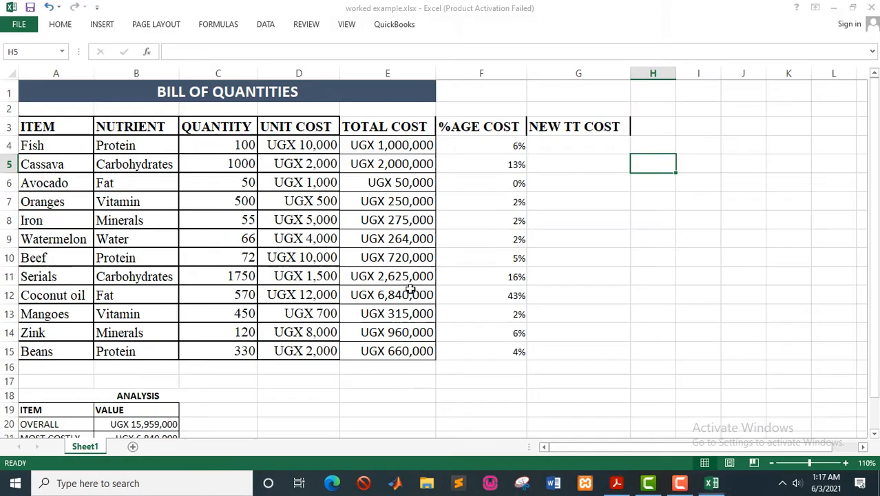
pyautogui.click(578, 146)
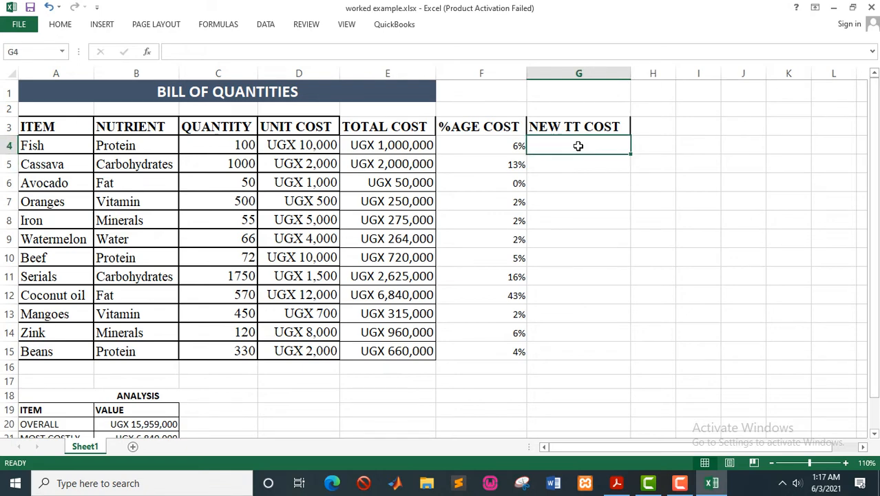
pyautogui.write('=(')
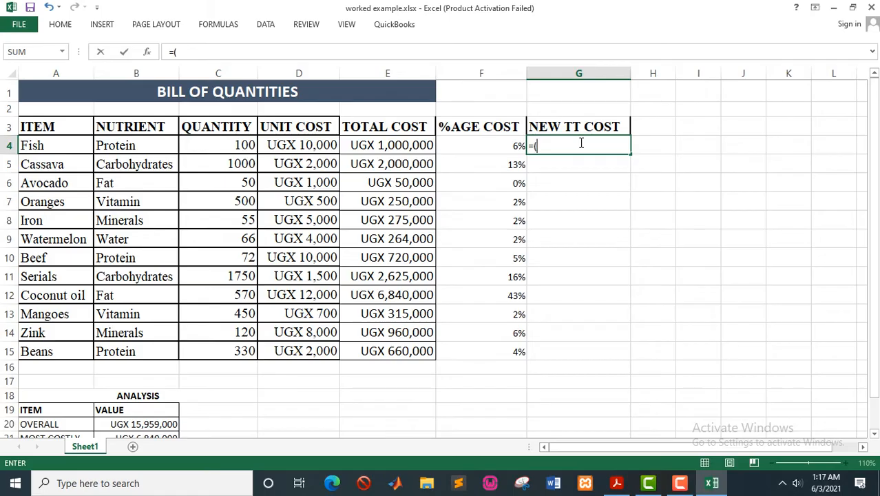
pyautogui.click(316, 145)
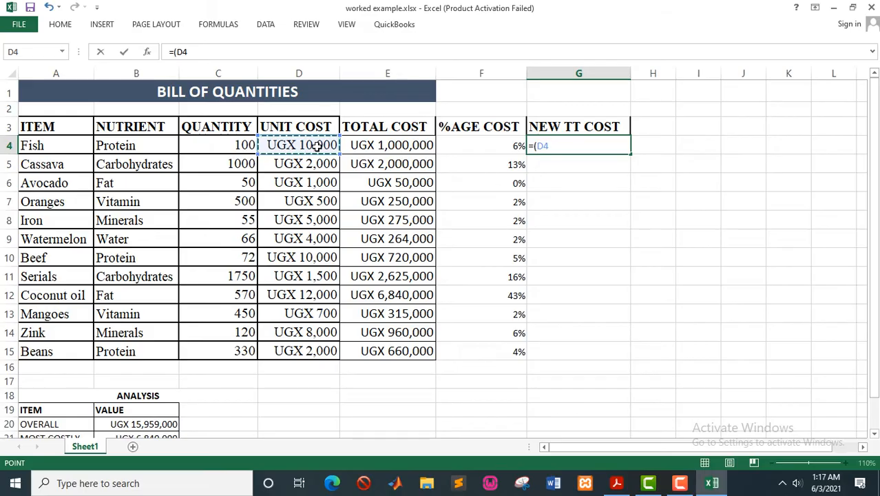
pyautogui.write('+(')
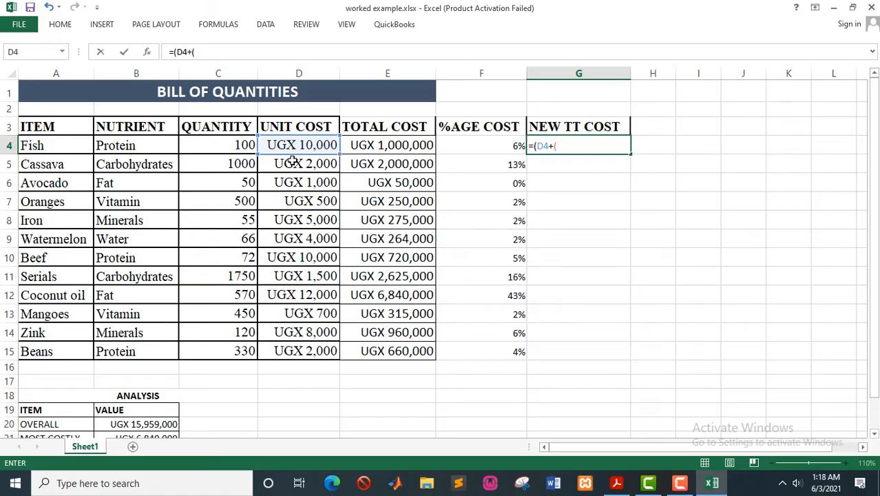
pyautogui.write('0%*')
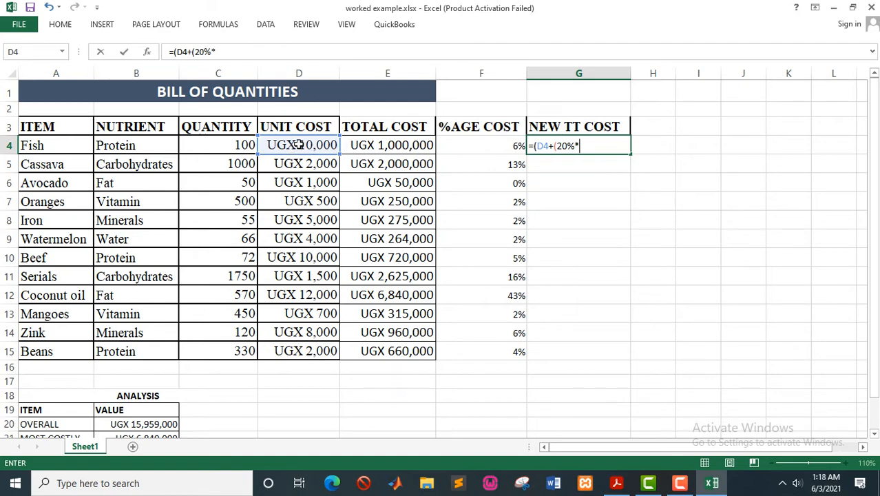
pyautogui.click(299, 145)
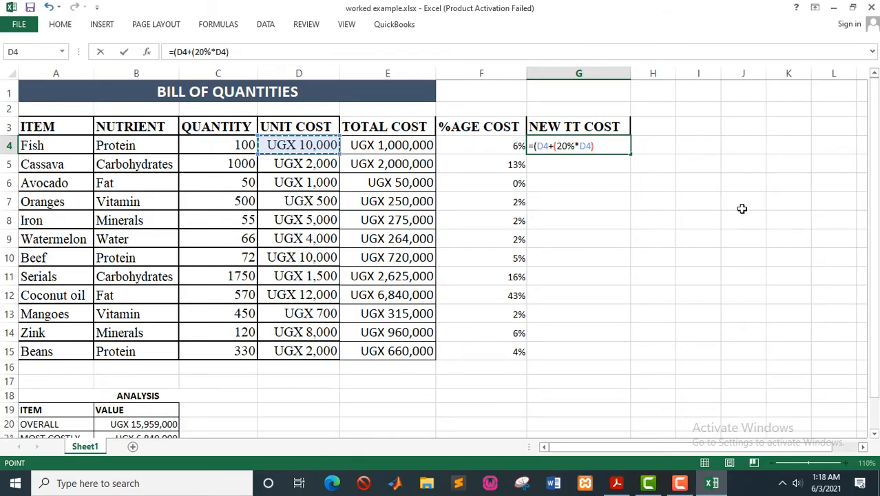
pyautogui.write('))*')
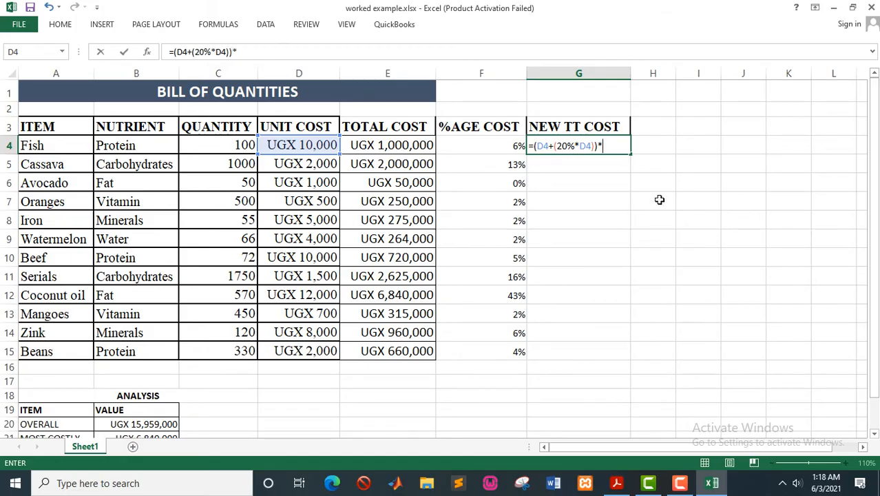
pyautogui.click(239, 143)
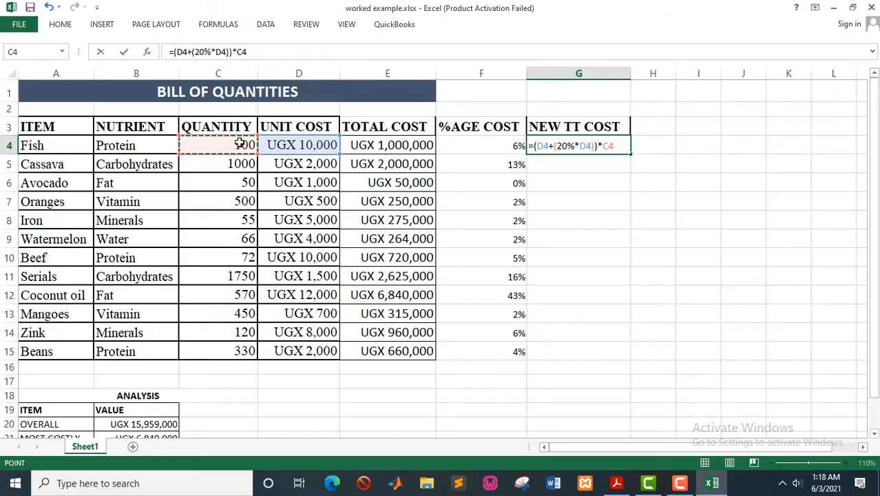
pyautogui.press('Return')
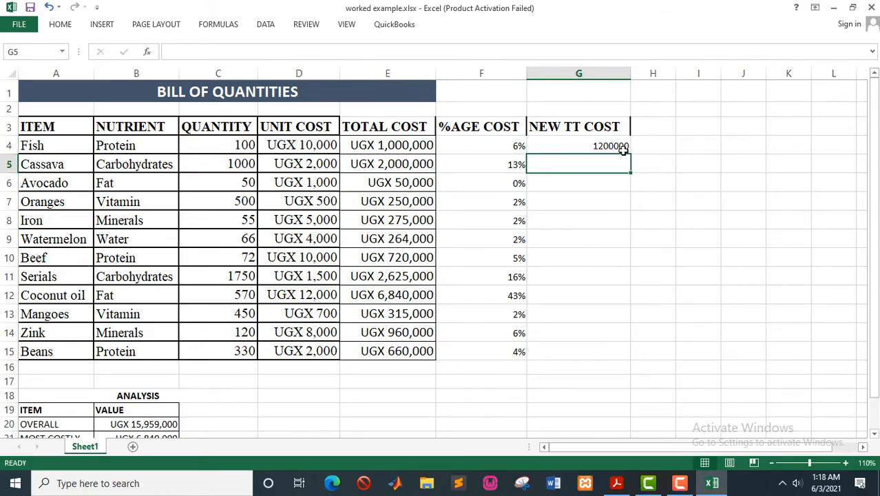
pyautogui.click(599, 147)
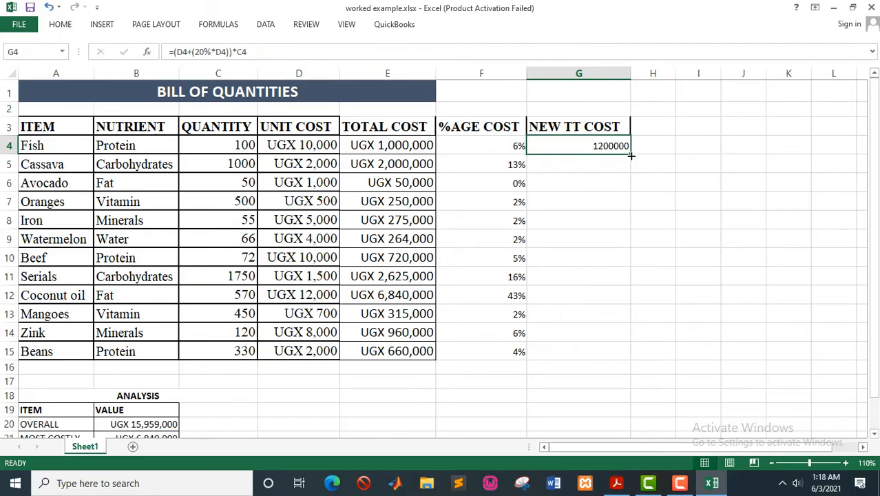
pyautogui.moveTo(631, 155); pyautogui.dragTo(631, 354)
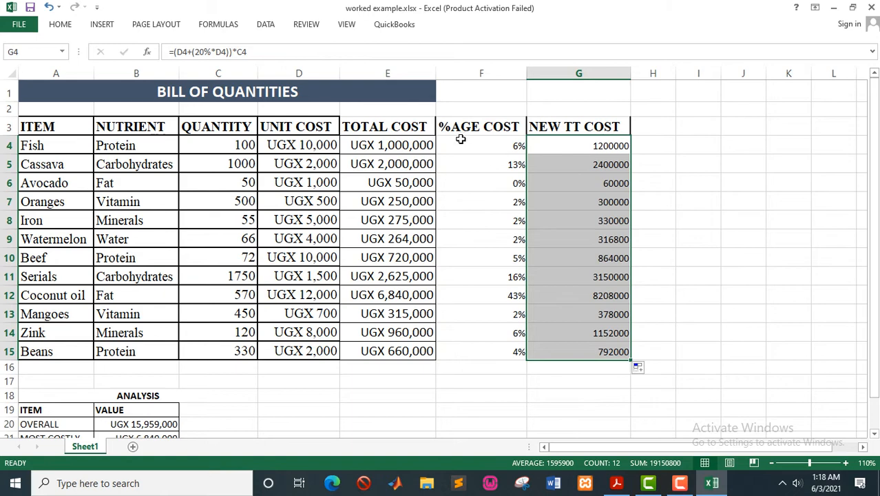
# Set the font size of F4:G15 to 14 and apply borders around all of its cells
pyautogui.moveTo(461, 139); pyautogui.dragTo(590, 353)
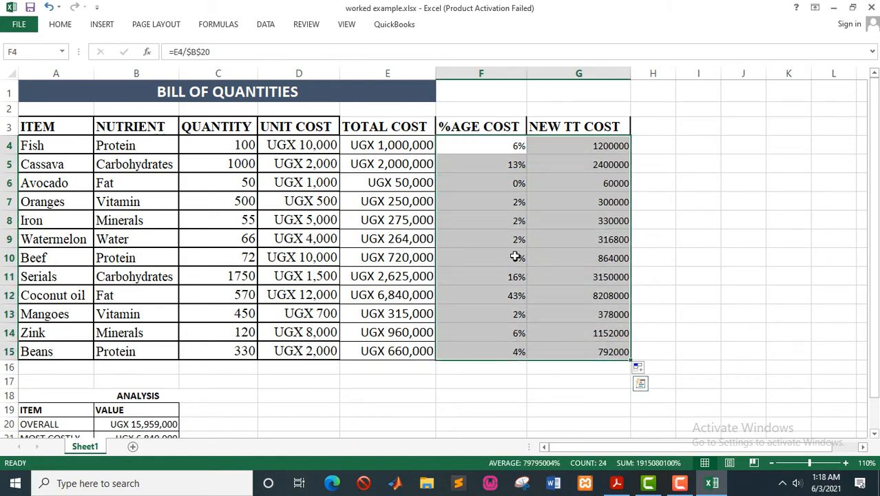
pyautogui.click(61, 24)
pyautogui.click(198, 47)
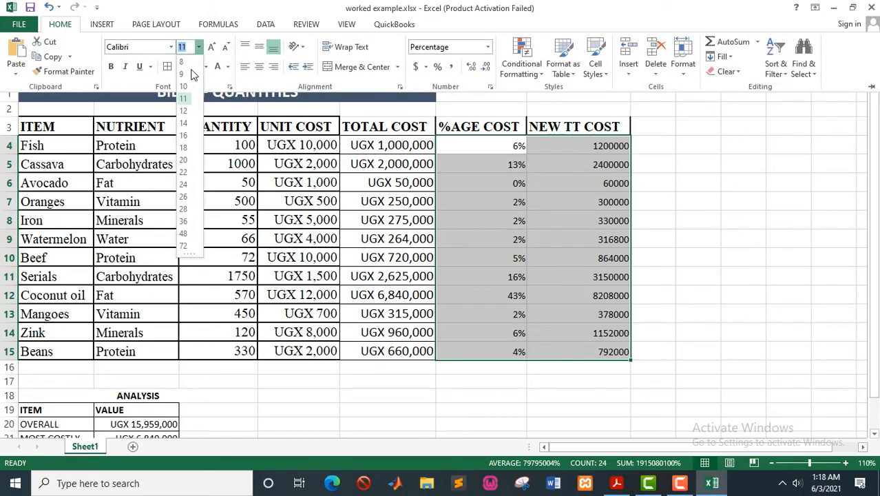
pyautogui.click(184, 123)
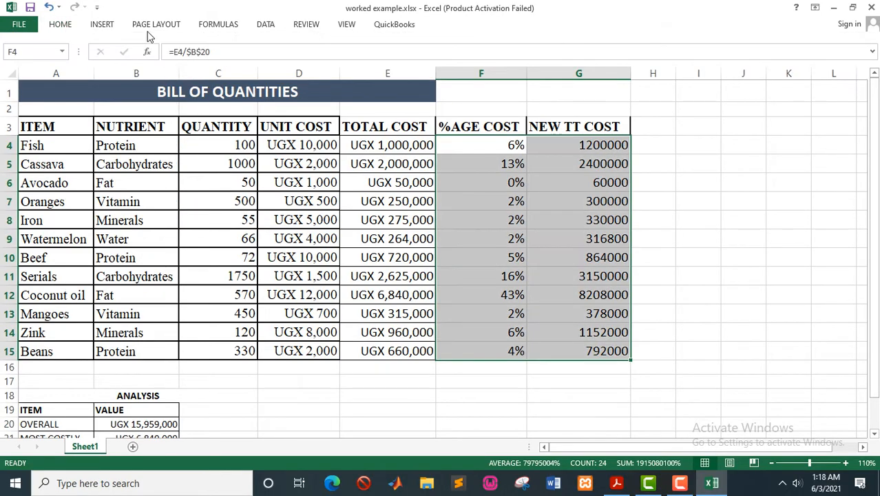
pyautogui.click(69, 24)
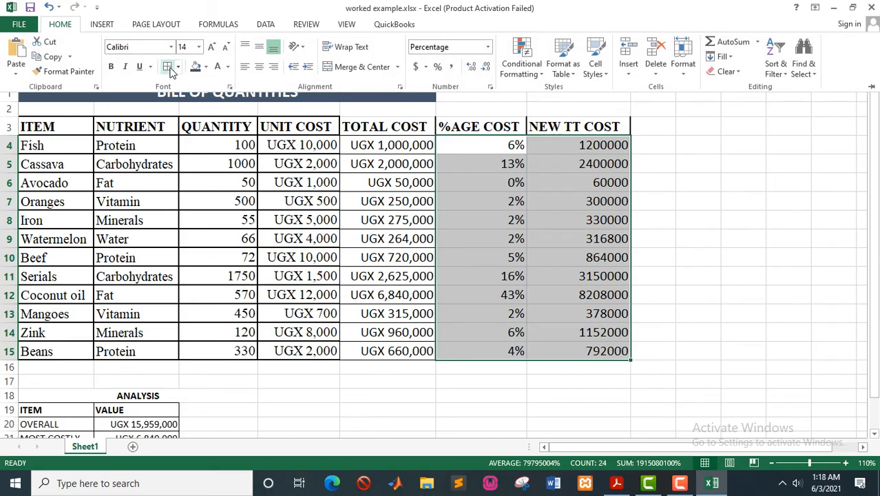
pyautogui.click(592, 242)
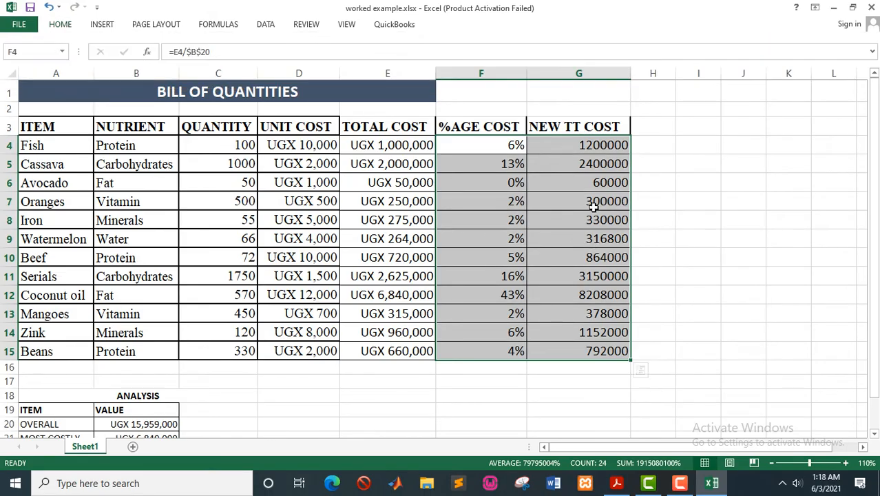
pyautogui.click(598, 157)
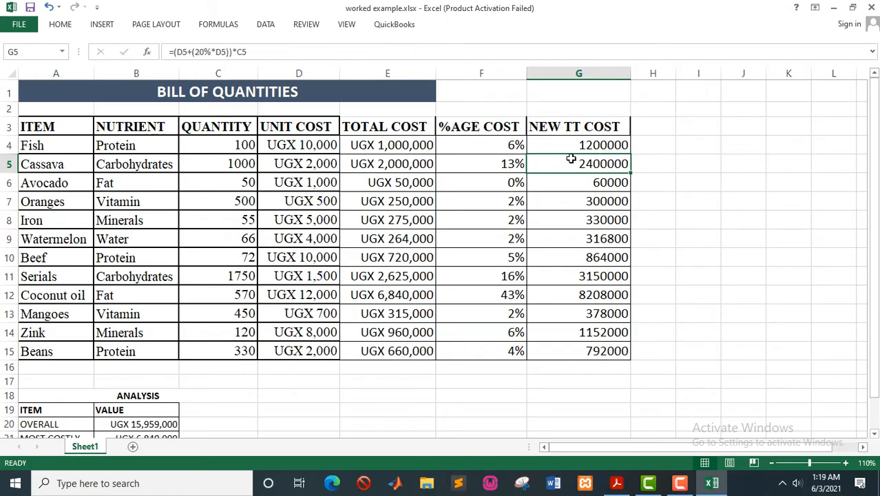
pyautogui.click(382, 145)
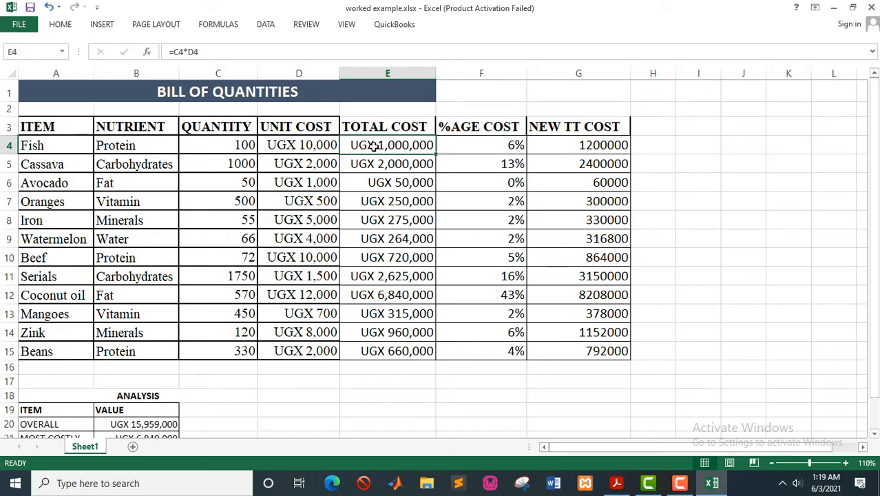
pyautogui.click(383, 187)
pyautogui.click(396, 200)
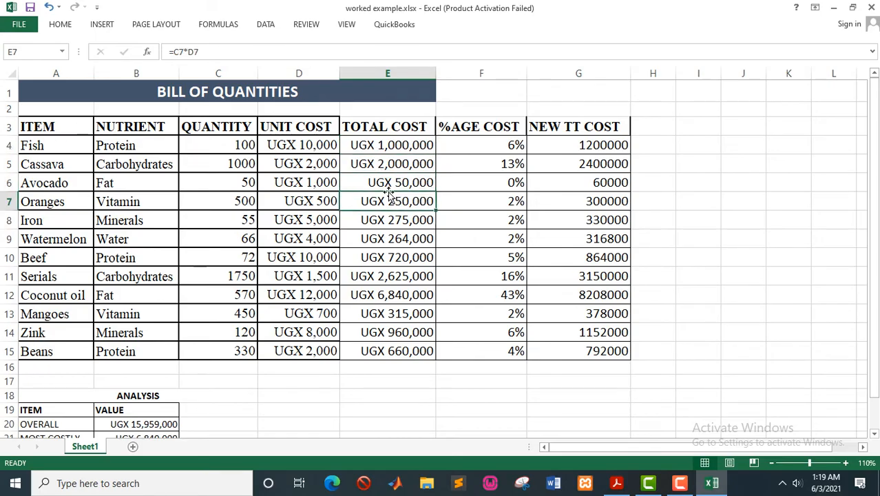
pyautogui.click(380, 167)
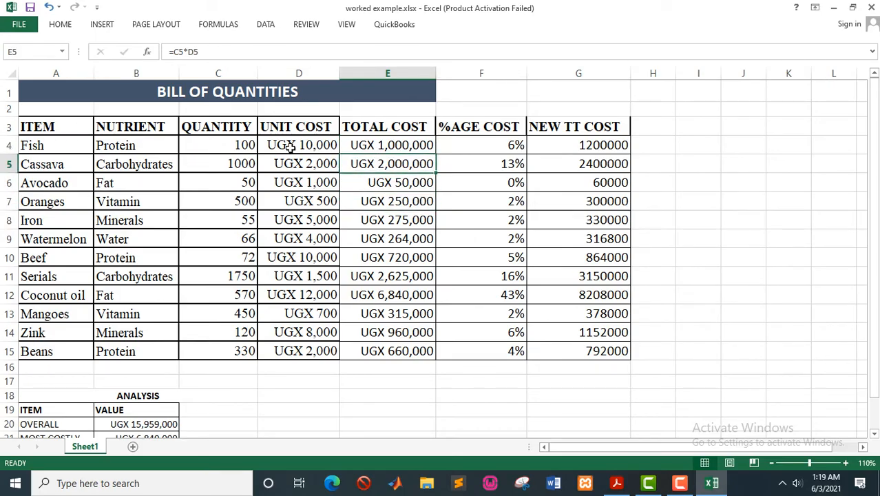
# Copy the UGX currency formatting from E5 onto the new total costs in G4:G15
pyautogui.click(64, 26)
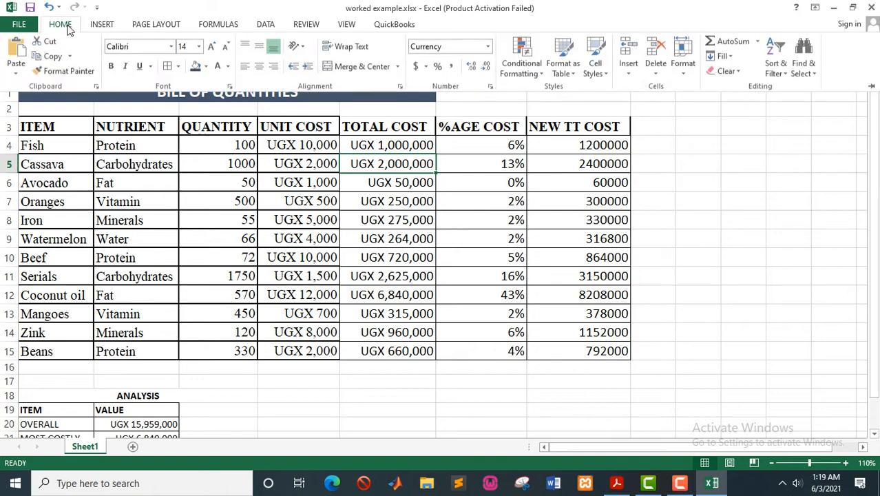
pyautogui.click(69, 71)
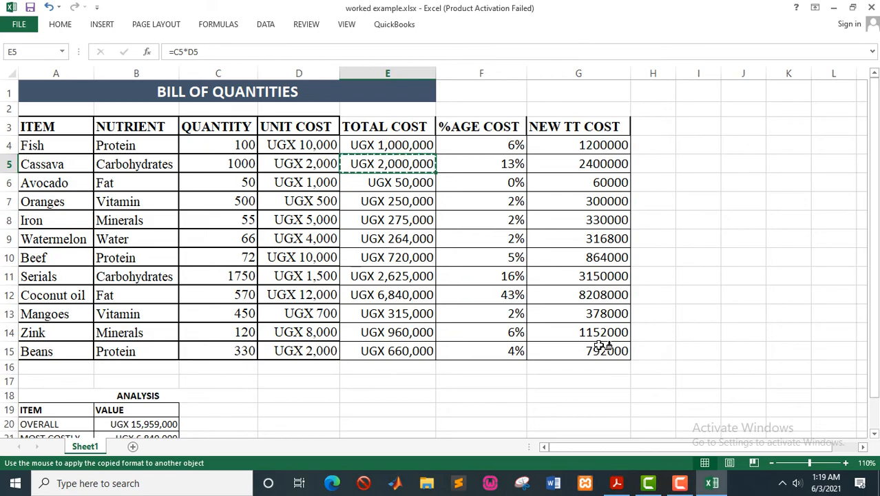
pyautogui.moveTo(587, 144)
pyautogui.mouseDown()
pyautogui.moveTo(605, 348)
pyautogui.moveTo(612, 349)
pyautogui.moveTo(602, 351)
pyautogui.mouseUp()
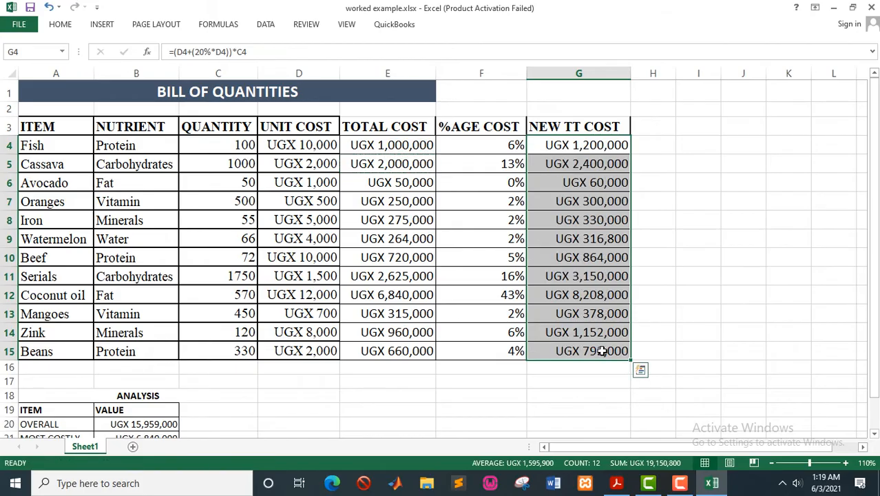
pyautogui.click(596, 220)
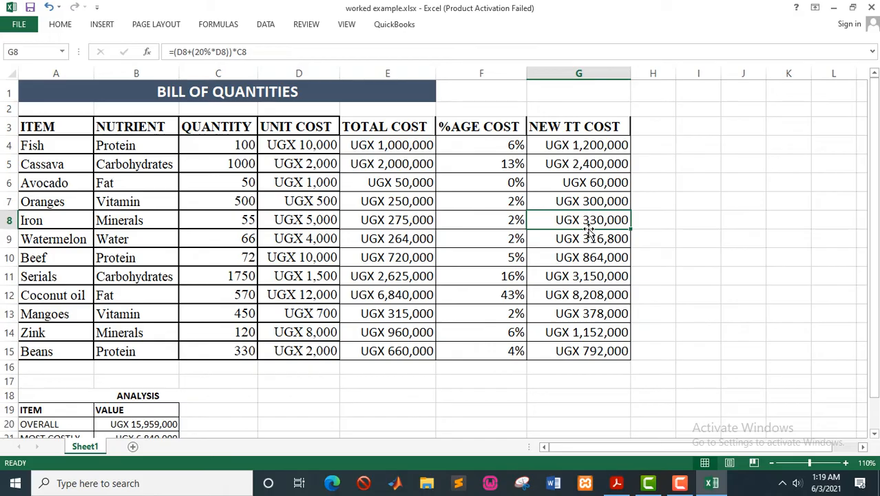
# Read task 5 in the PDF guide, add the header "COST ANALYSIS" in H3 of the workbook and autofit column H
pyautogui.click(616, 484)
pyautogui.scroll(-1, 277, 322)
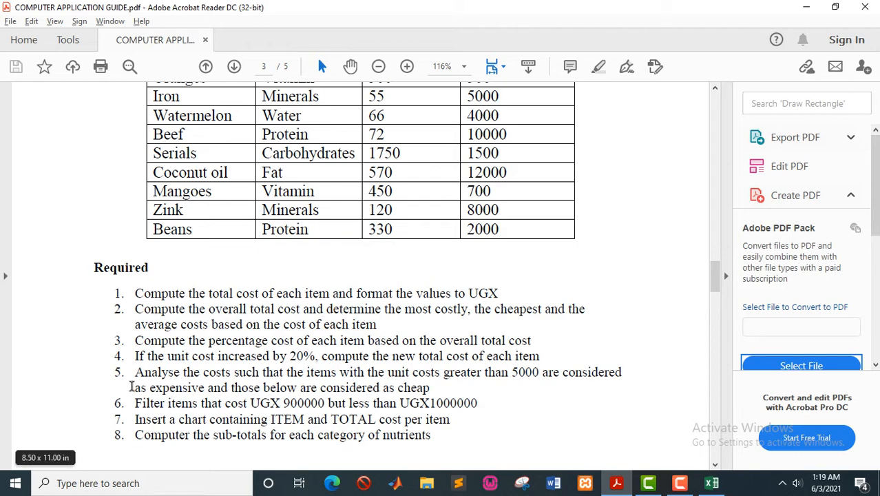
pyautogui.scroll(-1, 131, 387)
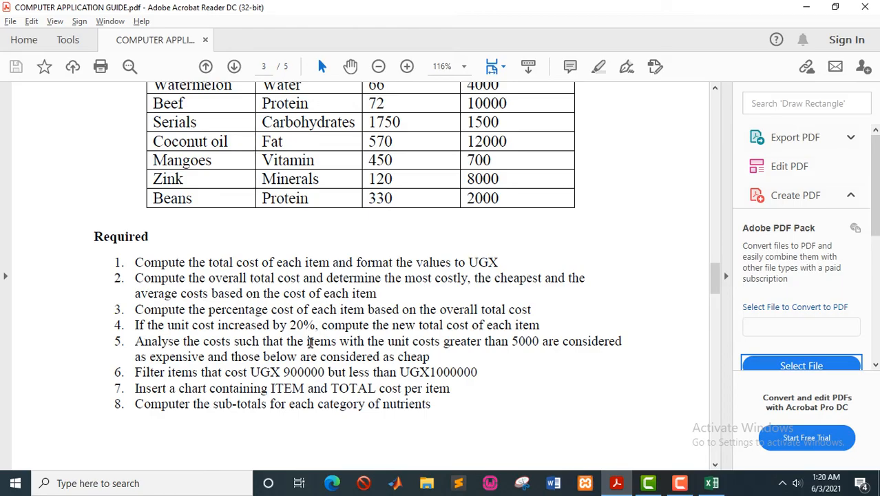
pyautogui.hotkey('alt', 'Tab')
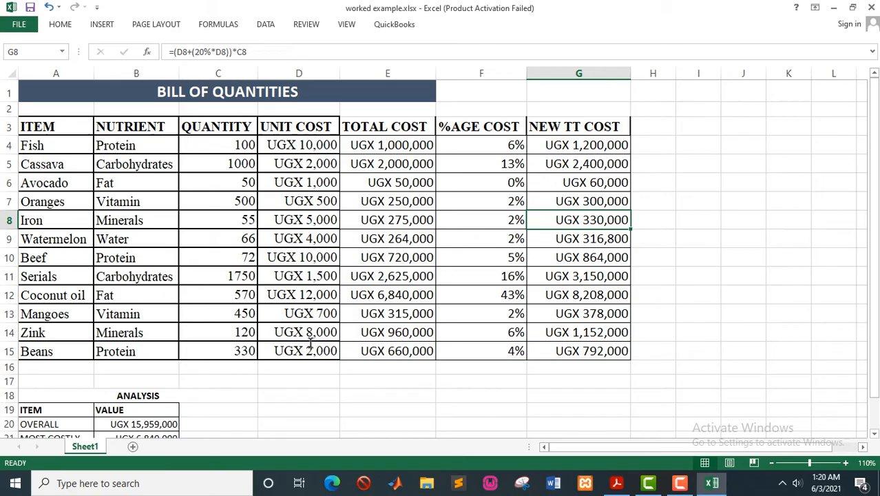
pyautogui.click(554, 128)
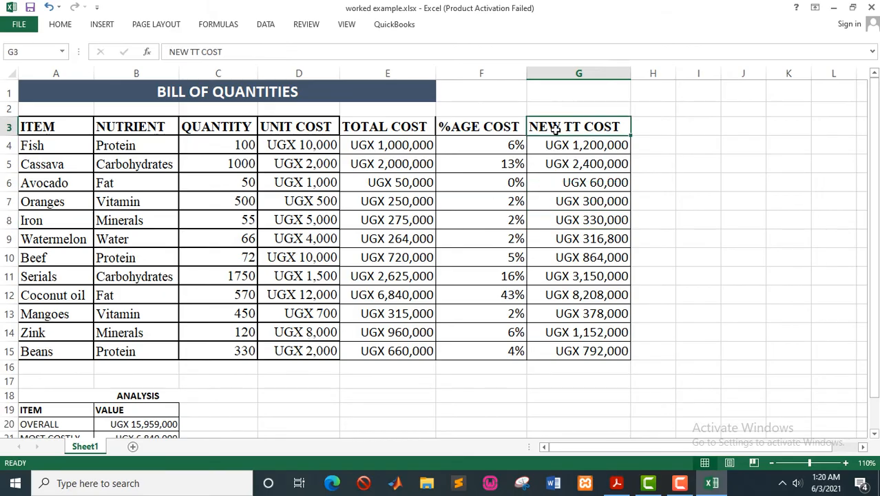
pyautogui.press('Right')
pyautogui.write('C')
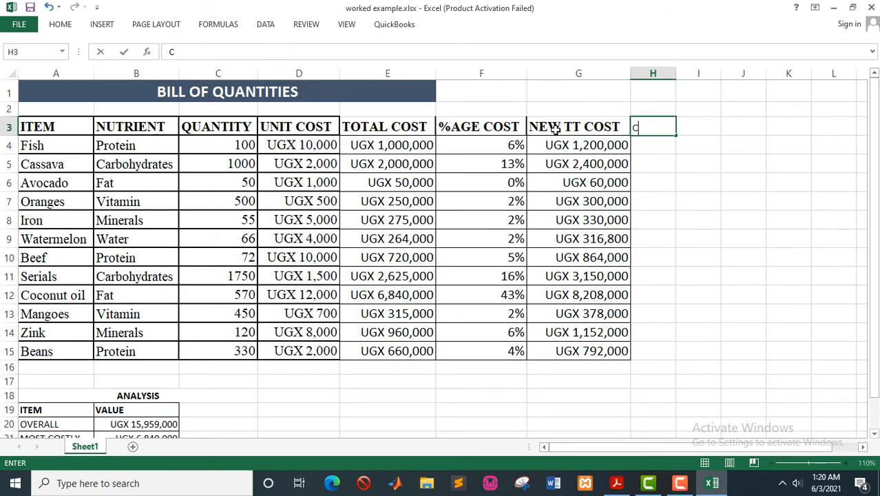
pyautogui.write('OST AN')
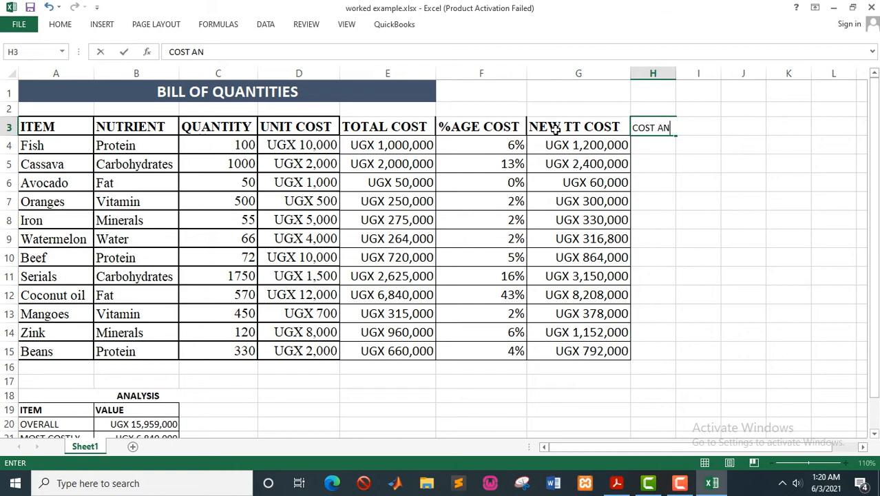
pyautogui.write('ALYSIS')
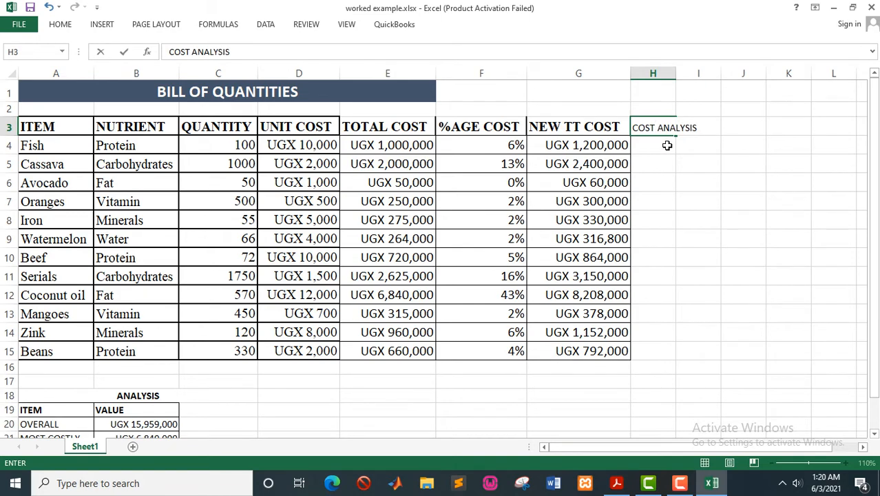
pyautogui.press('Return')
pyautogui.doubleClick(676, 73)
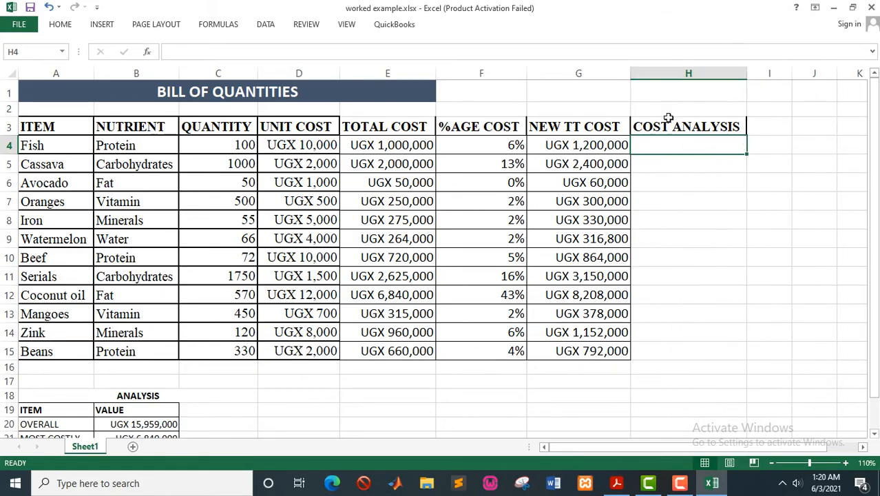
# Enter =IF(D4>5000,"EXPENSIVE","CHEAP") in H4 and fill it down to H15
pyautogui.click(771, 463)
pyautogui.click(772, 464)
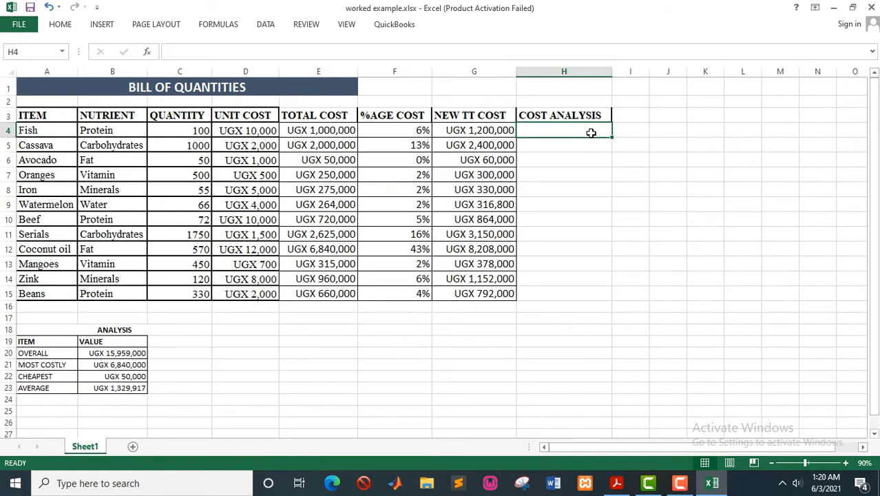
pyautogui.write('=')
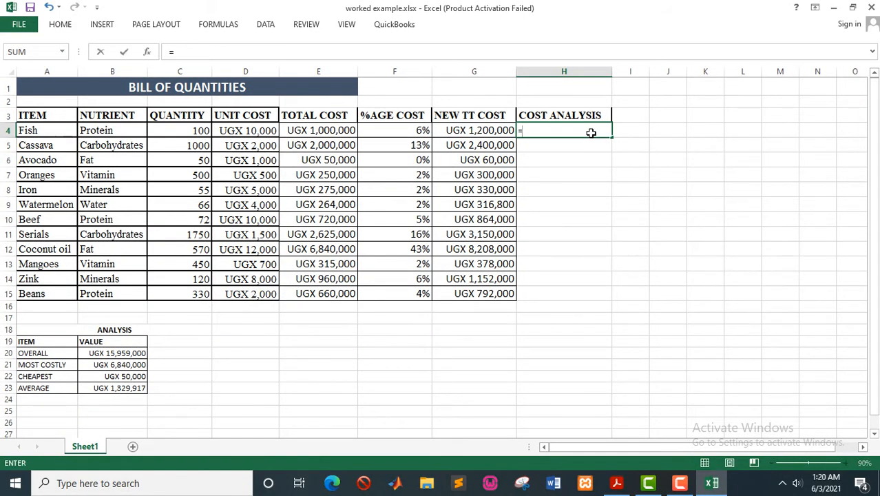
pyautogui.write('IF(')
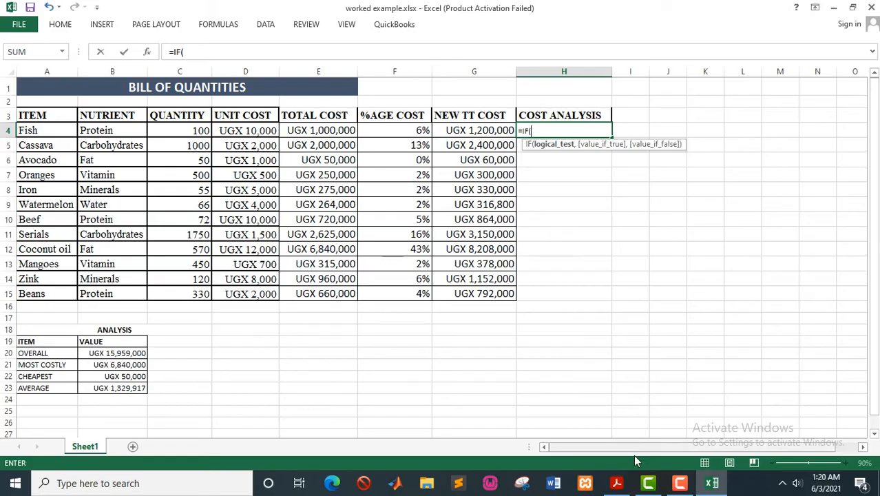
pyautogui.click(616, 483)
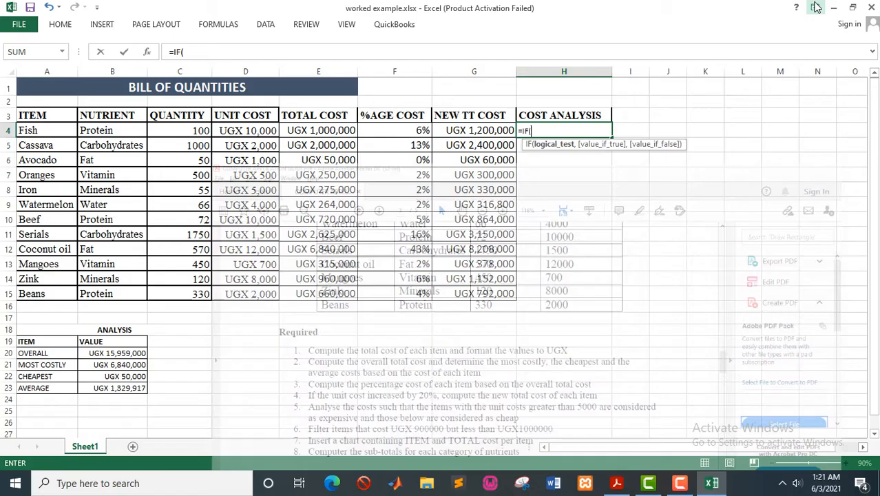
pyautogui.click(806, 7)
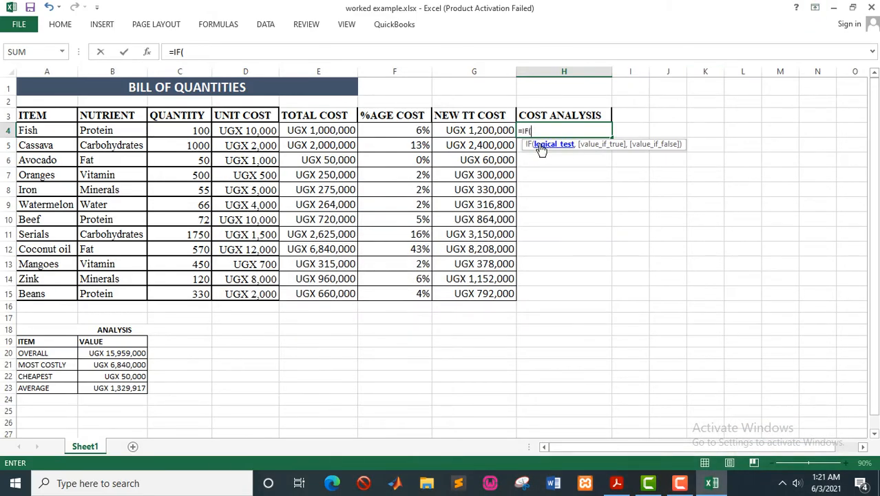
pyautogui.click(246, 135)
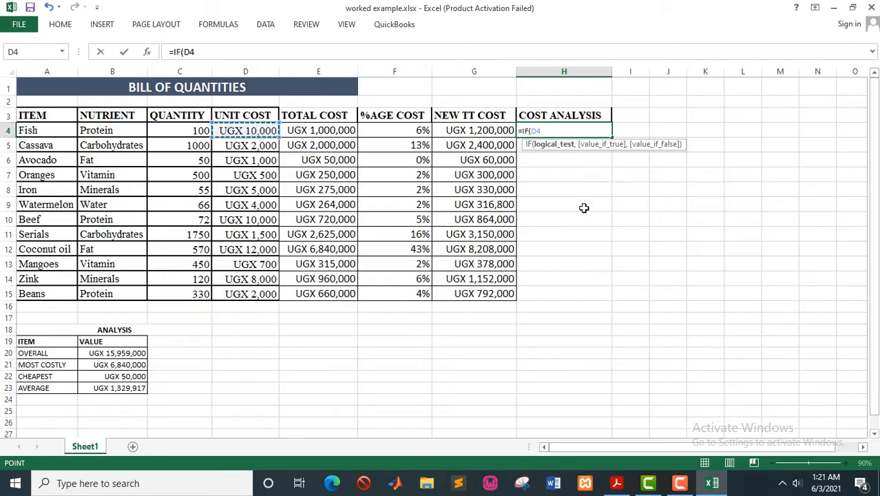
pyautogui.write('>500')
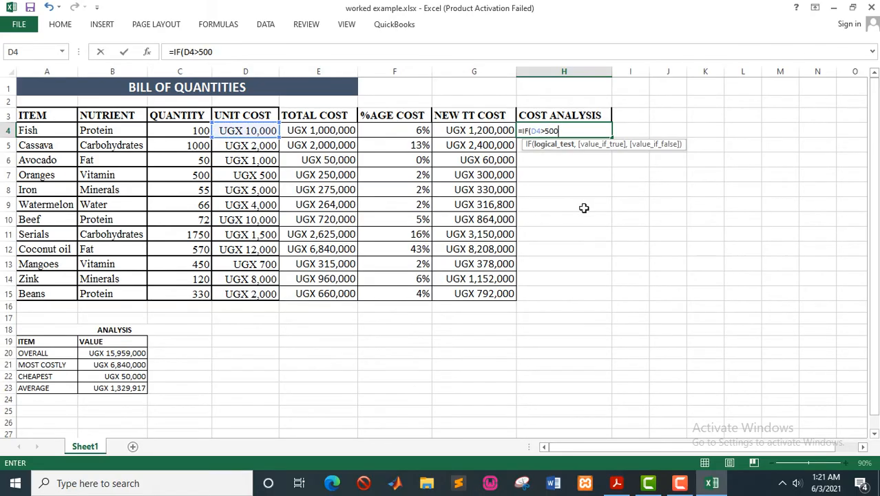
pyautogui.write('0,@')
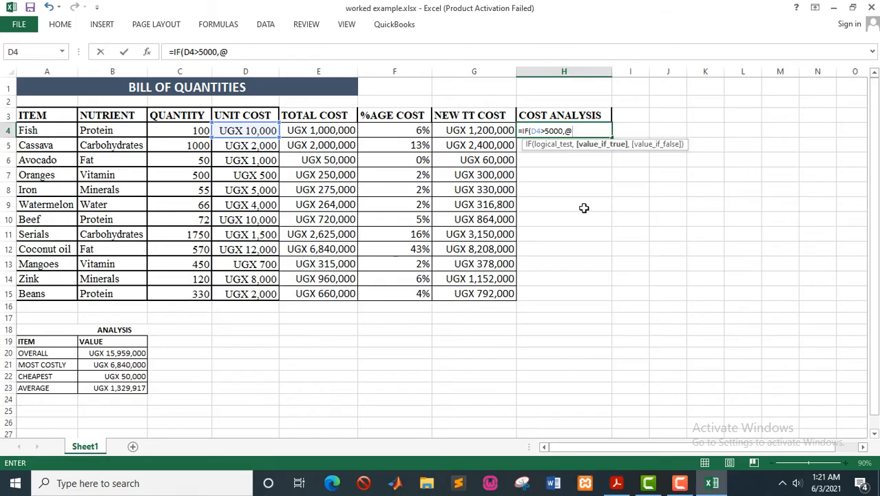
pyautogui.press('BackSpace')
pyautogui.write('"EXPENSIVE')
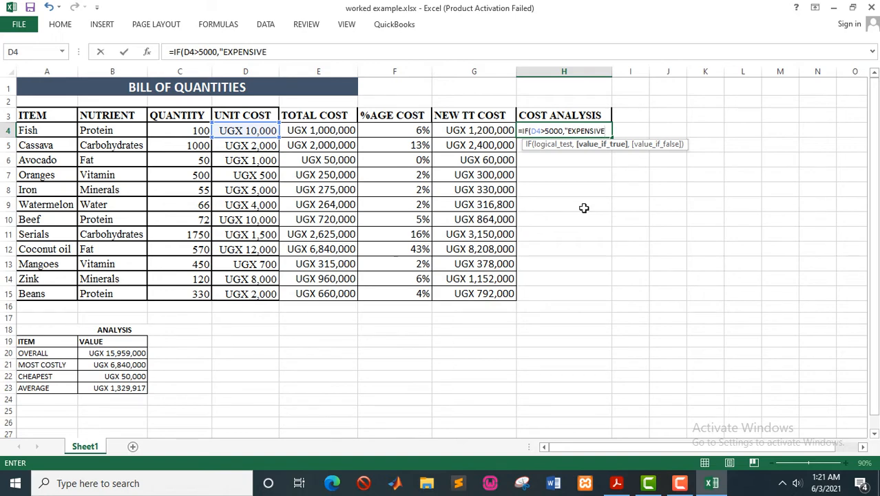
pyautogui.write('",')
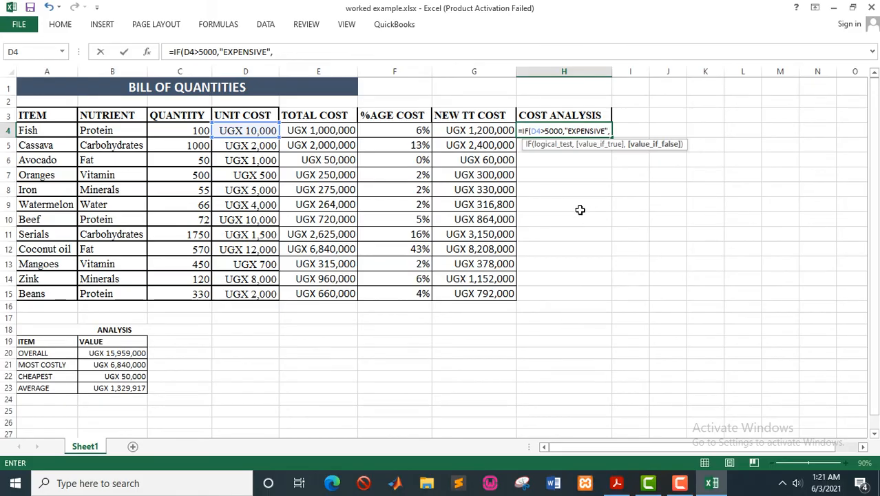
pyautogui.press('BackSpace')
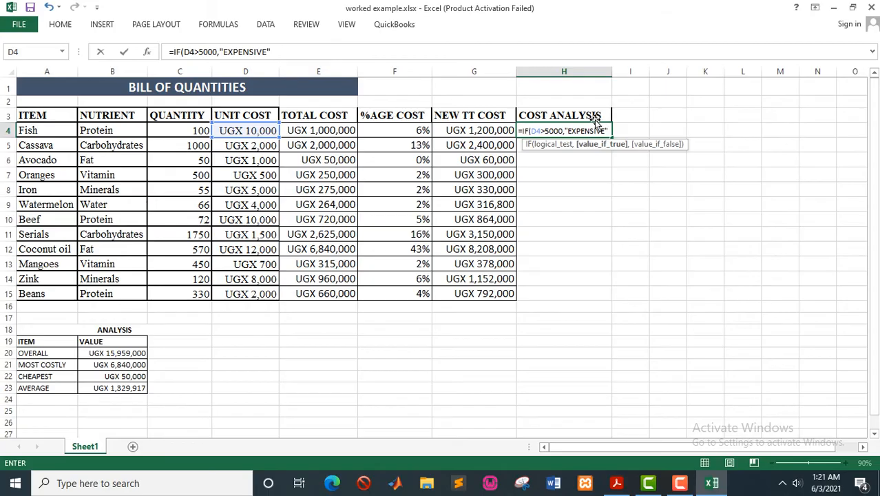
pyautogui.write(',')
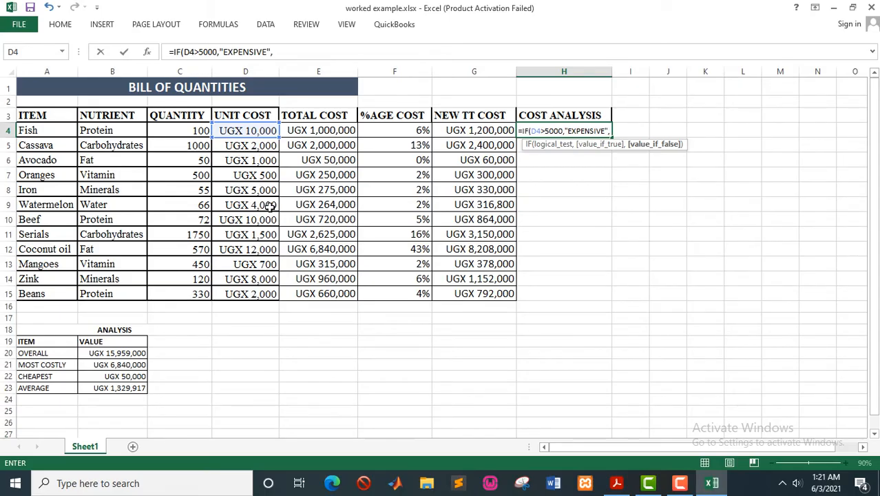
pyautogui.write('"CHEAP')
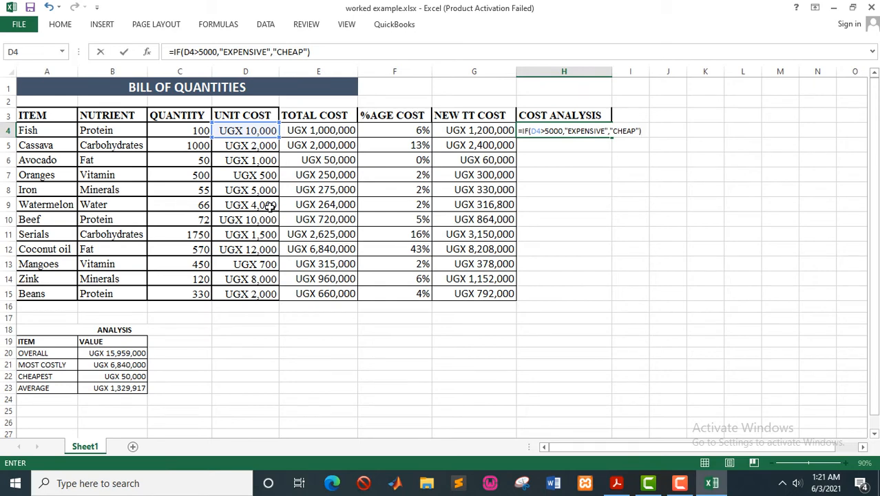
pyautogui.press('Return')
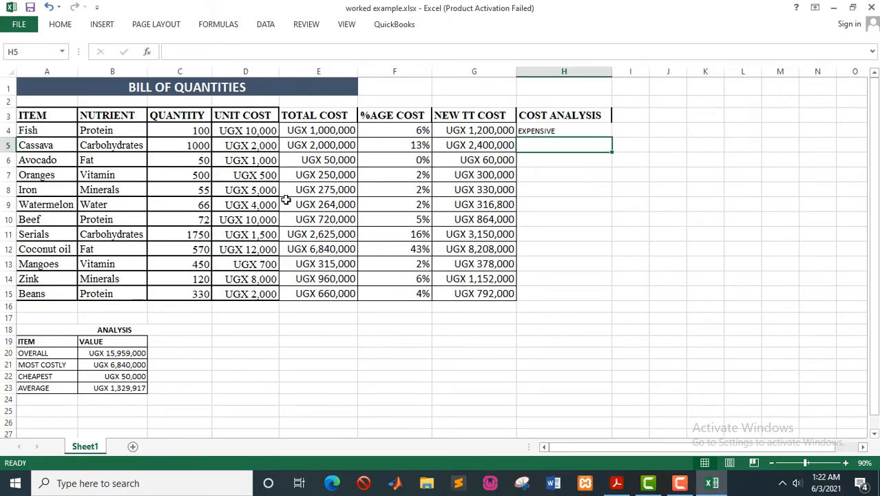
pyautogui.click(546, 130)
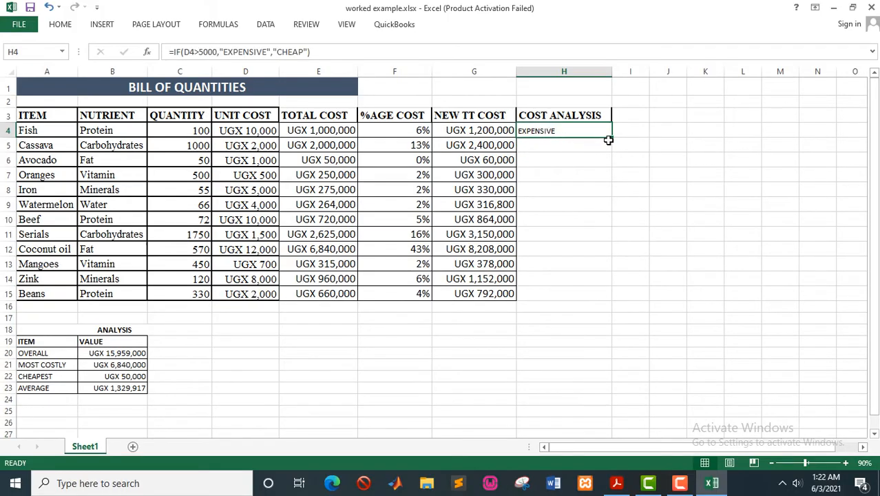
pyautogui.doubleClick(612, 137)
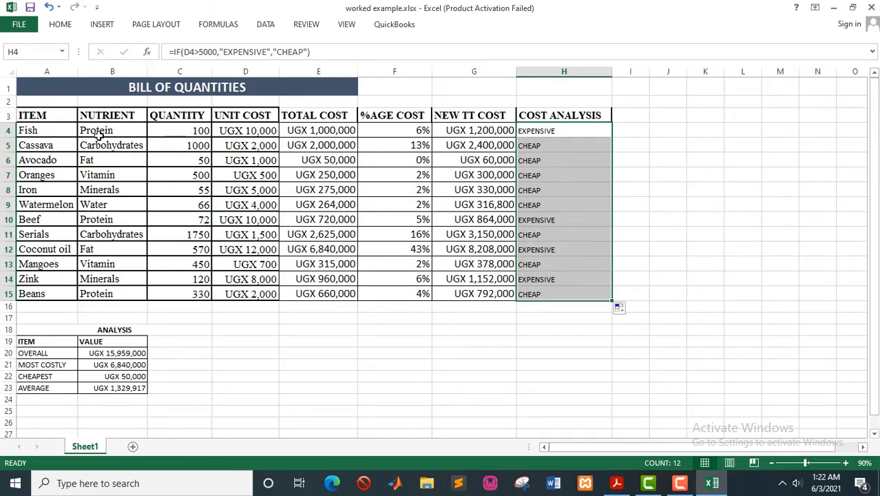
# Set the font size of the cost analysis cells H4:H15 to 14 and apply borders around all of them
pyautogui.click(64, 26)
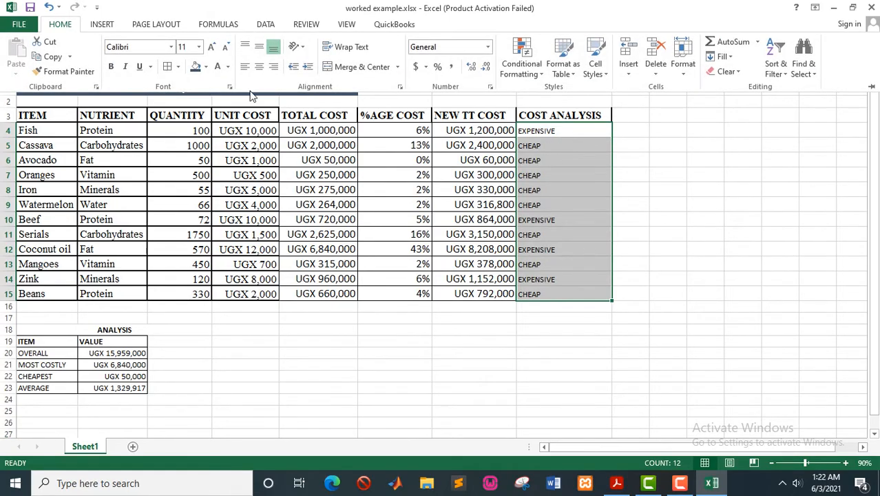
pyautogui.click(198, 46)
pyautogui.click(190, 126)
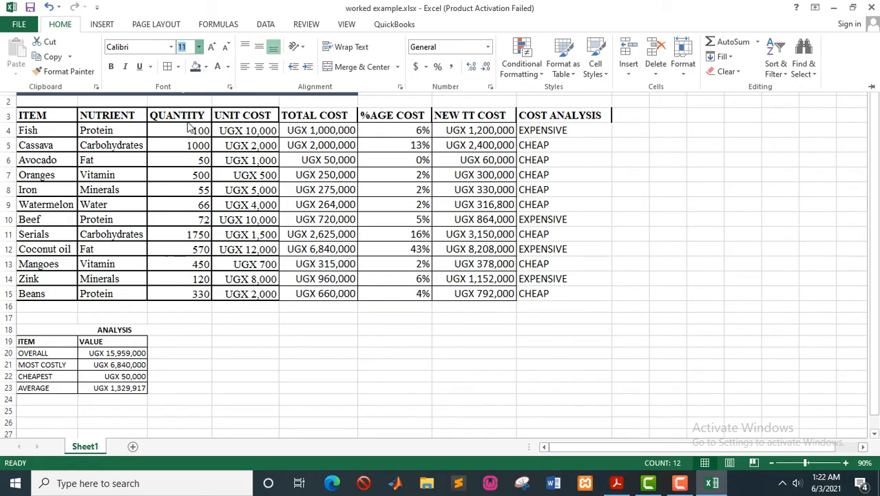
pyautogui.click(60, 25)
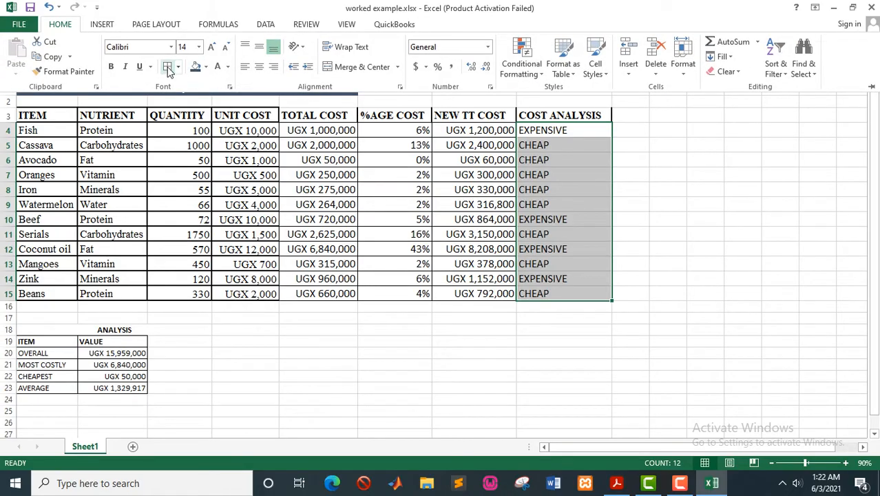
pyautogui.click(168, 69)
pyautogui.click(546, 218)
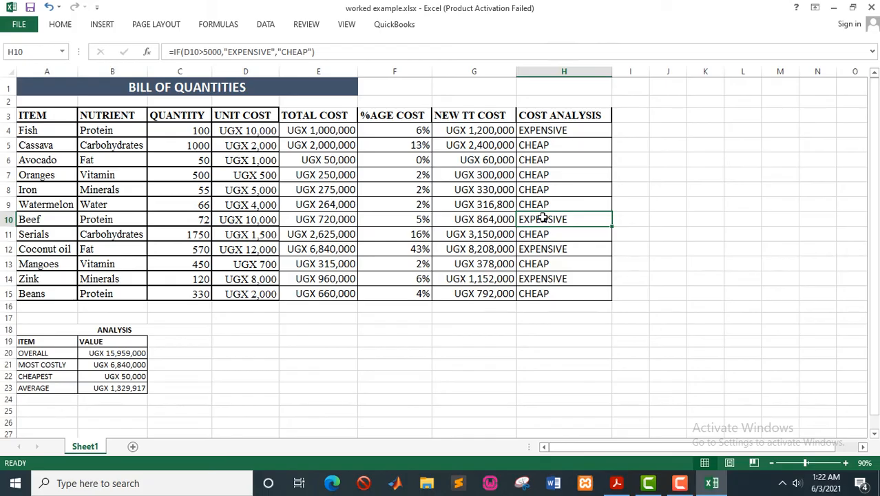
# Read task 6 in the PDF guide, copy A1:I24 from Sheet1 of the workbook and paste it at A1 of a new sheet
pyautogui.hotkey('alt', 'Tab')
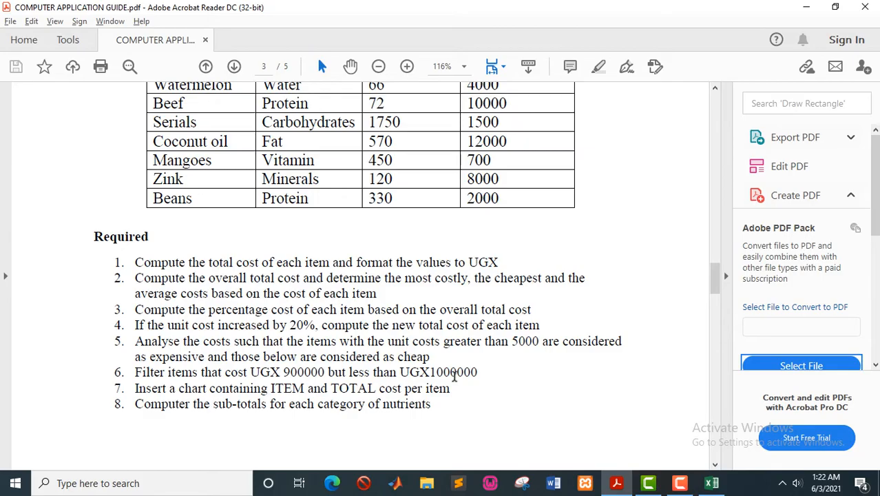
pyautogui.hotkey('alt', 'Tab')
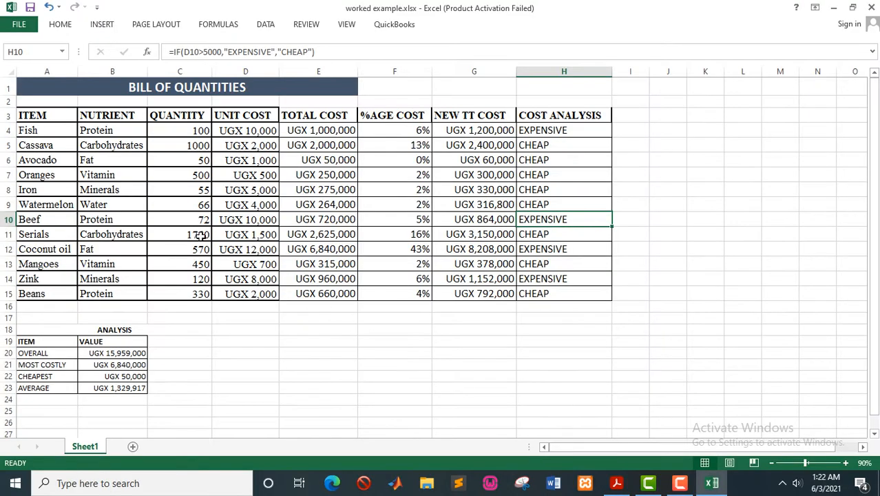
pyautogui.moveTo(48, 87); pyautogui.dragTo(618, 393)
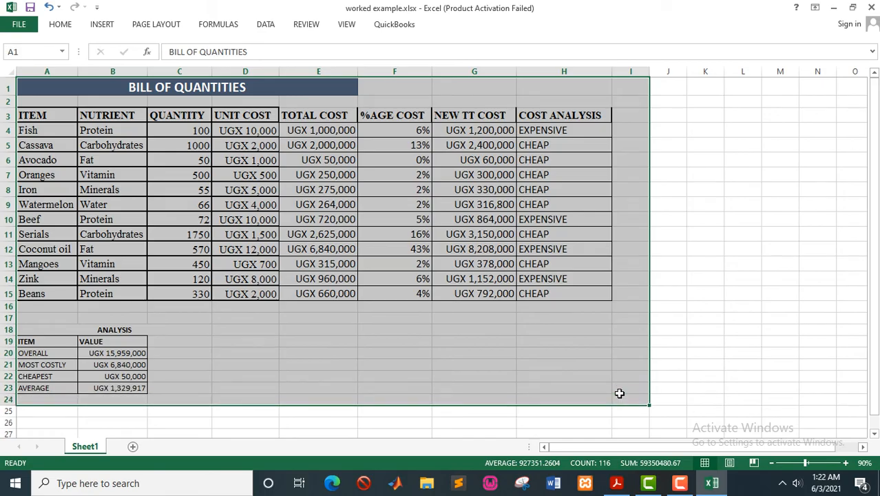
pyautogui.hotkey('ctrl', 'c')
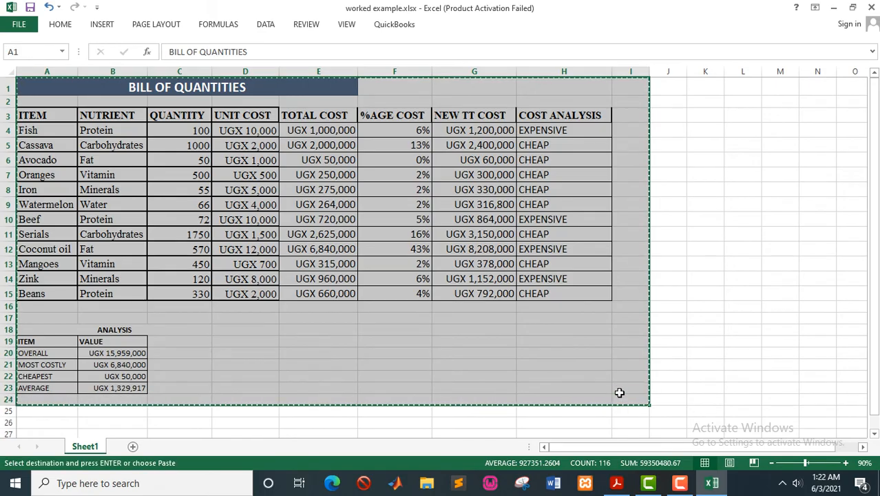
pyautogui.rightClick(320, 218)
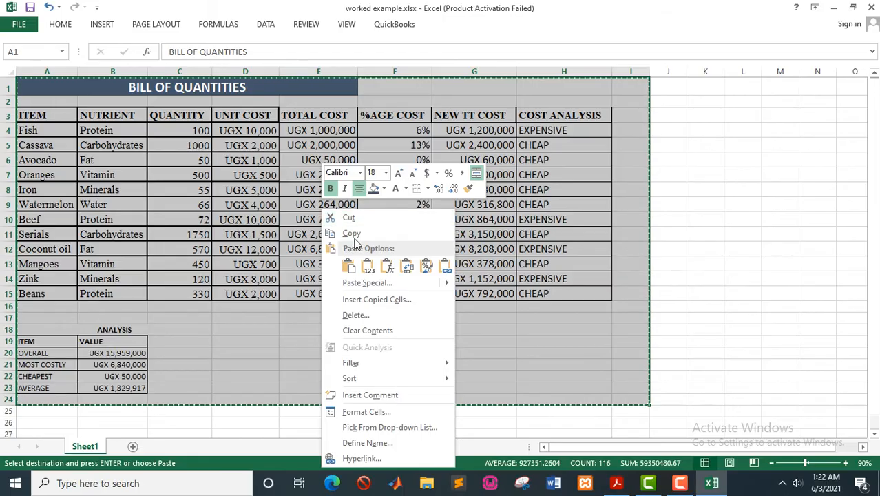
pyautogui.press('Escape')
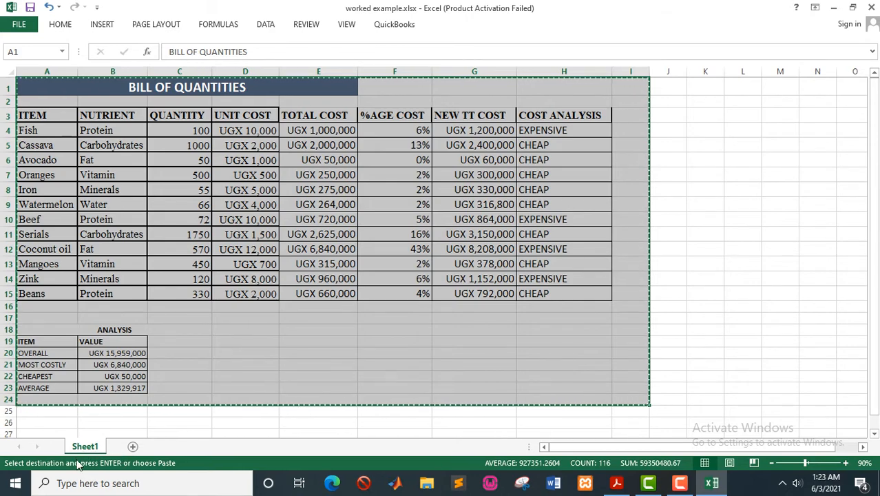
pyautogui.click(133, 448)
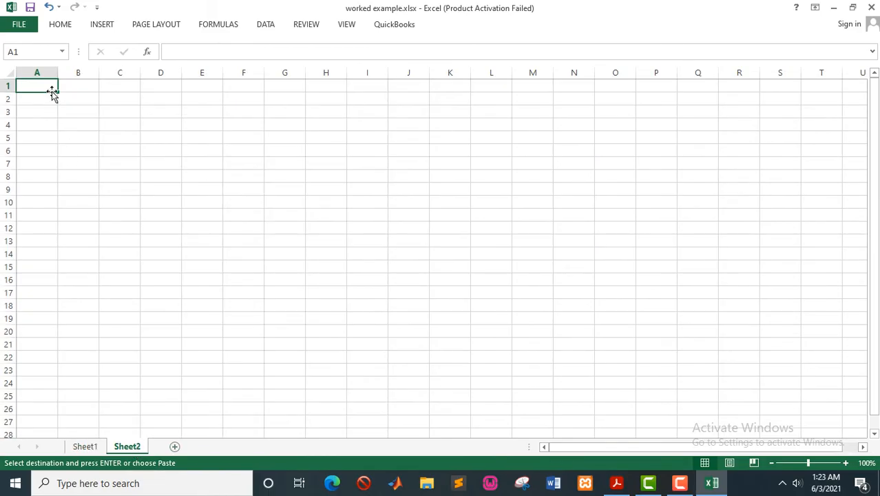
pyautogui.hotkey('ctrl', 'v')
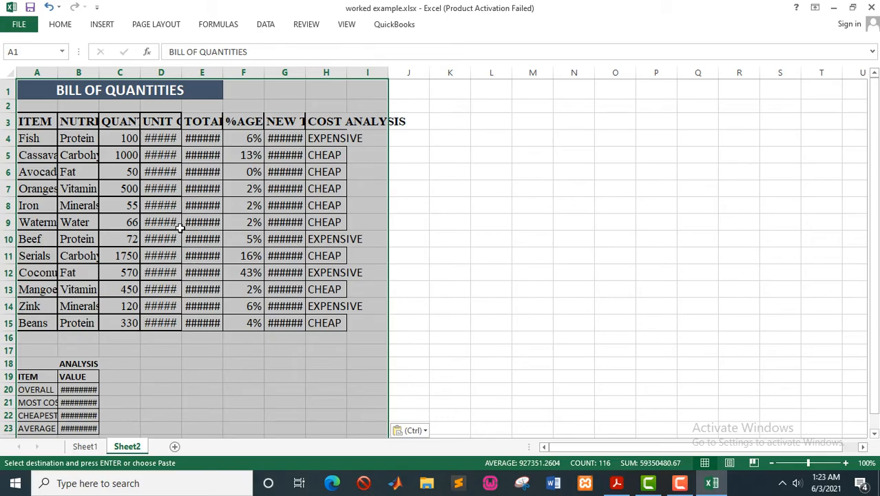
# Autofit the widths of columns A to E, G and H on Sheet2
pyautogui.click(122, 252)
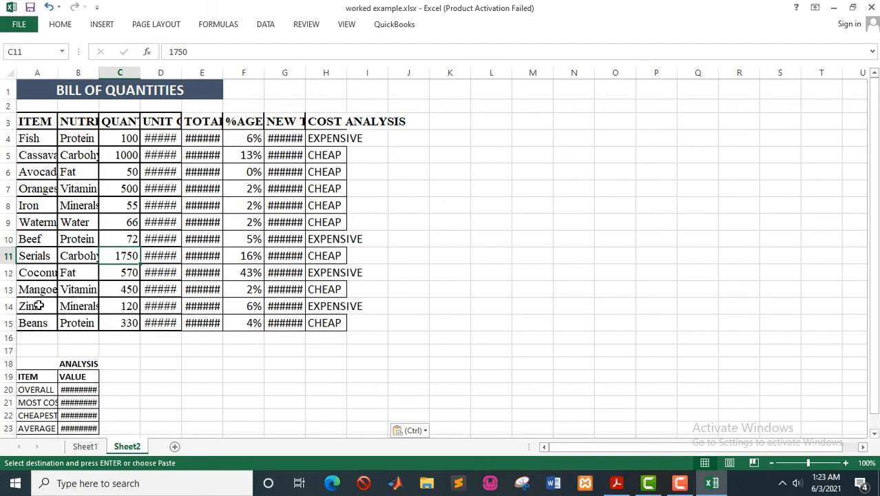
pyautogui.doubleClick(58, 73)
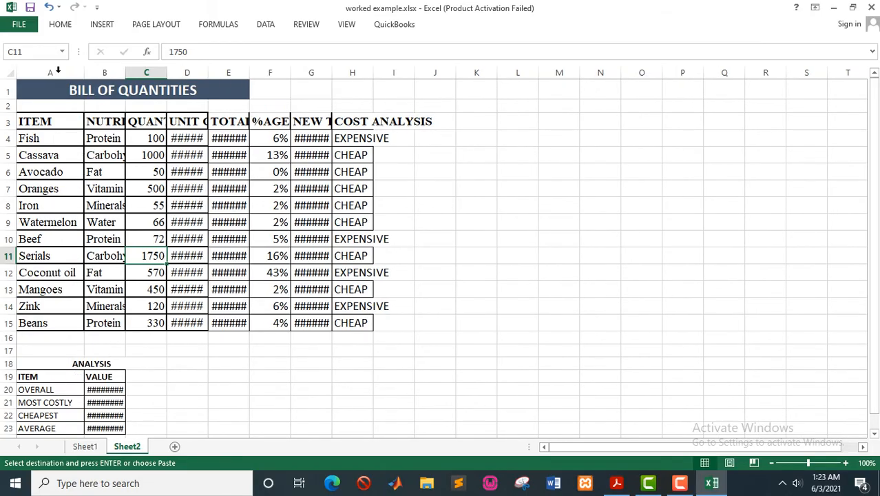
pyautogui.doubleClick(123, 73)
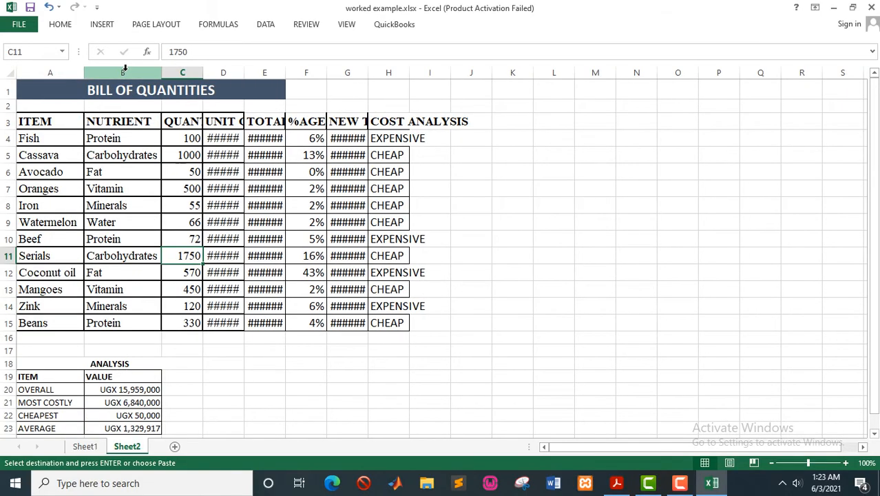
pyautogui.doubleClick(204, 73)
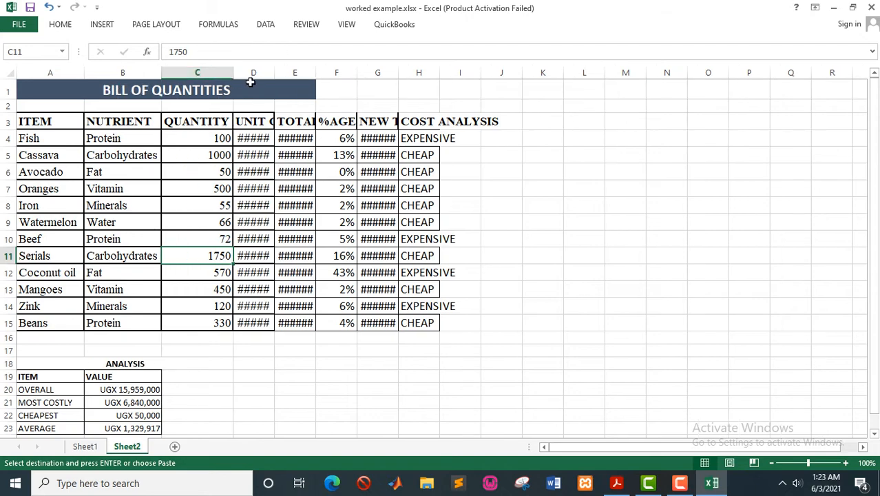
pyautogui.doubleClick(271, 72)
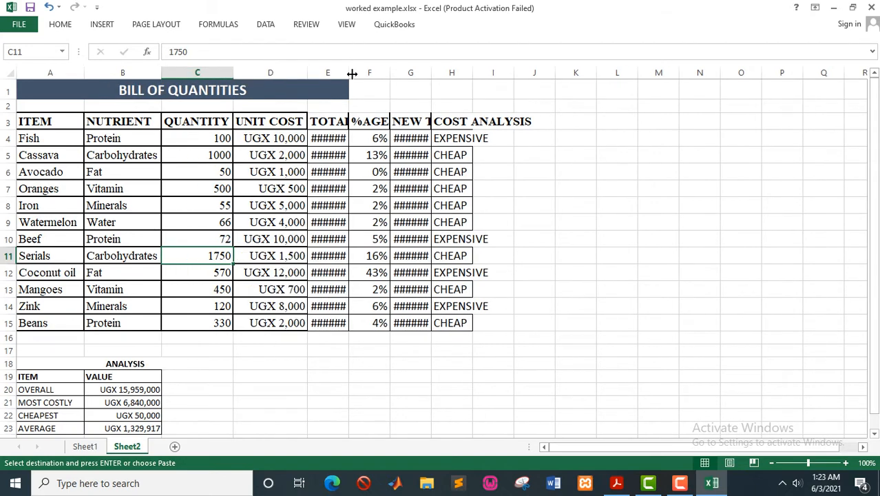
pyautogui.doubleClick(350, 73)
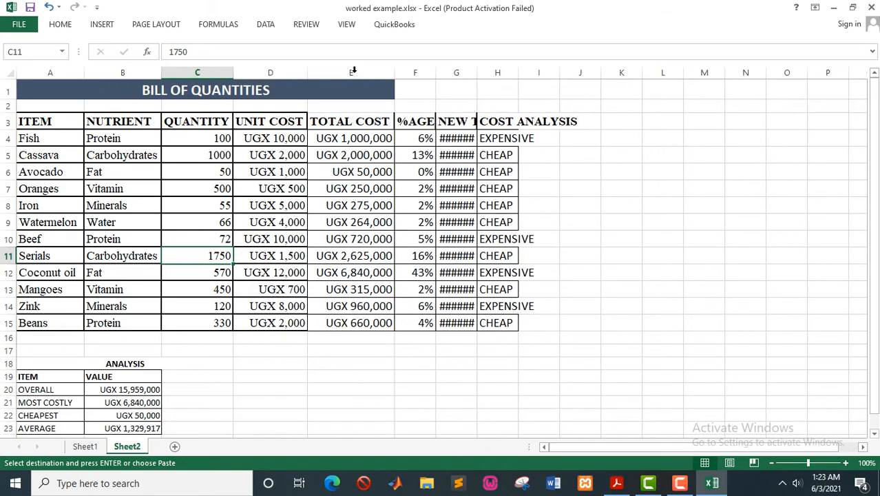
pyautogui.doubleClick(476, 72)
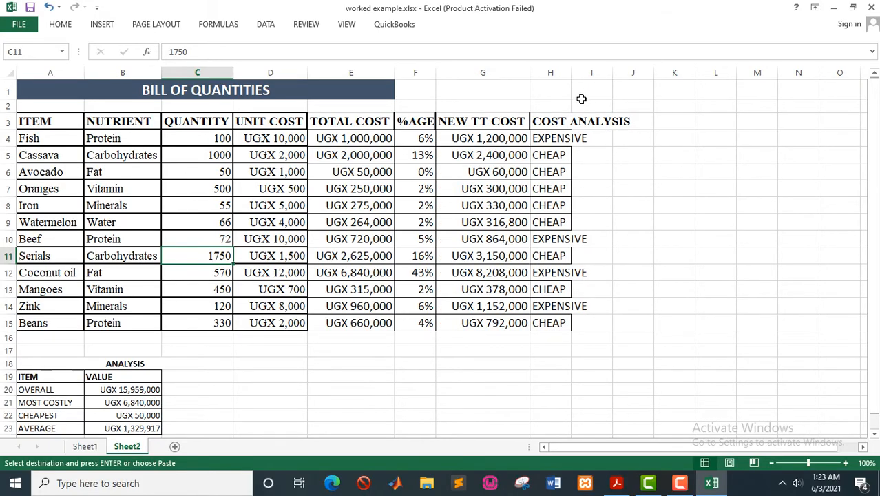
pyautogui.doubleClick(572, 71)
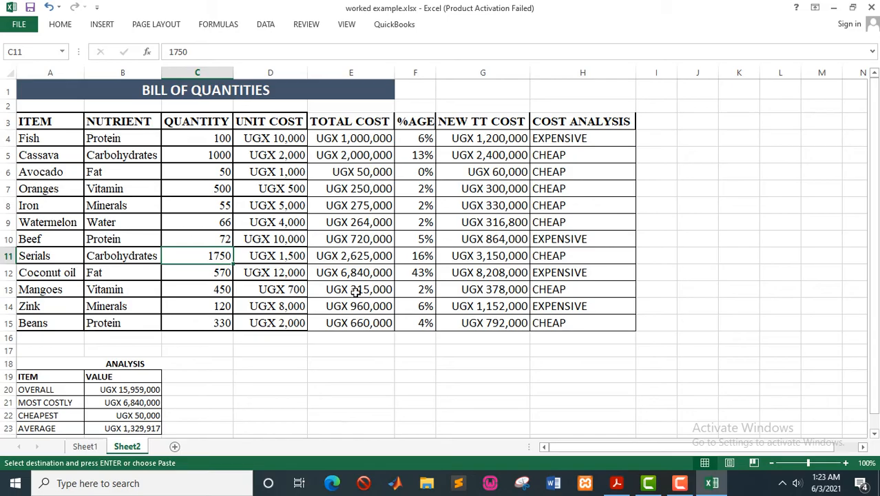
# Recheck task 6 in the PDF guide and add a filter to the NEW TT COST range G3:G15 on Sheet2
pyautogui.hotkey('alt', 'Tab')
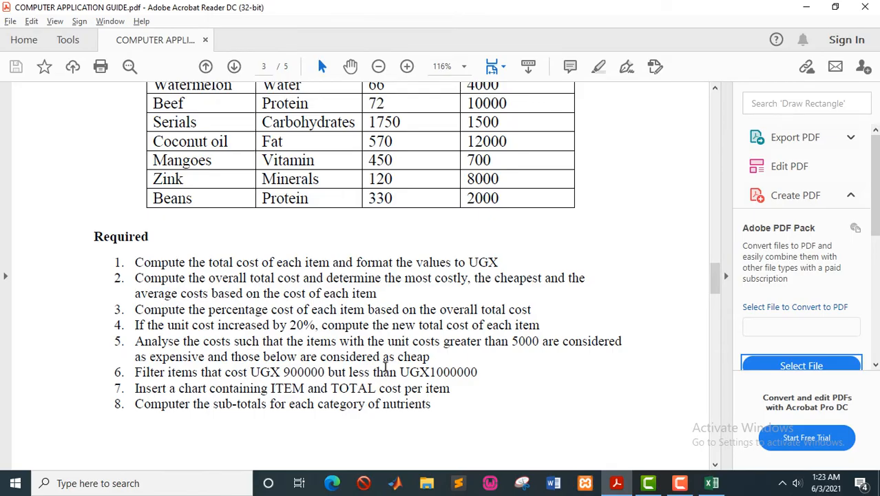
pyautogui.hotkey('alt', 'Tab')
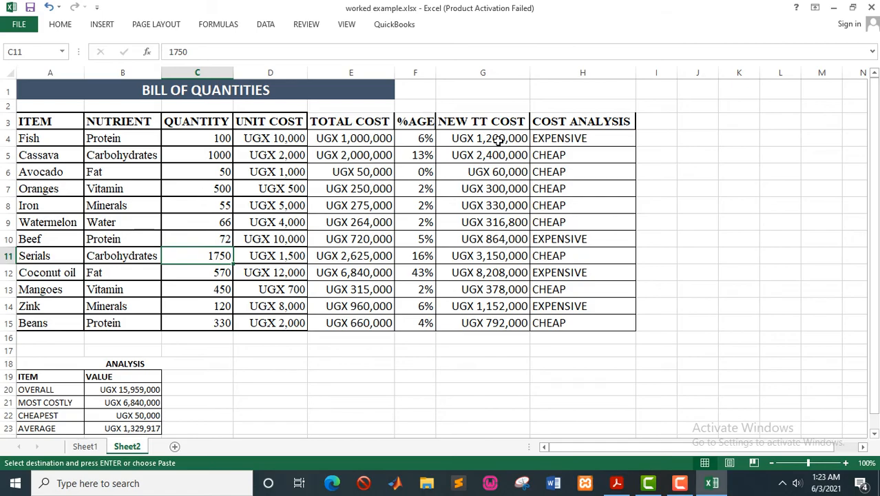
pyautogui.moveTo(494, 123); pyautogui.dragTo(496, 323)
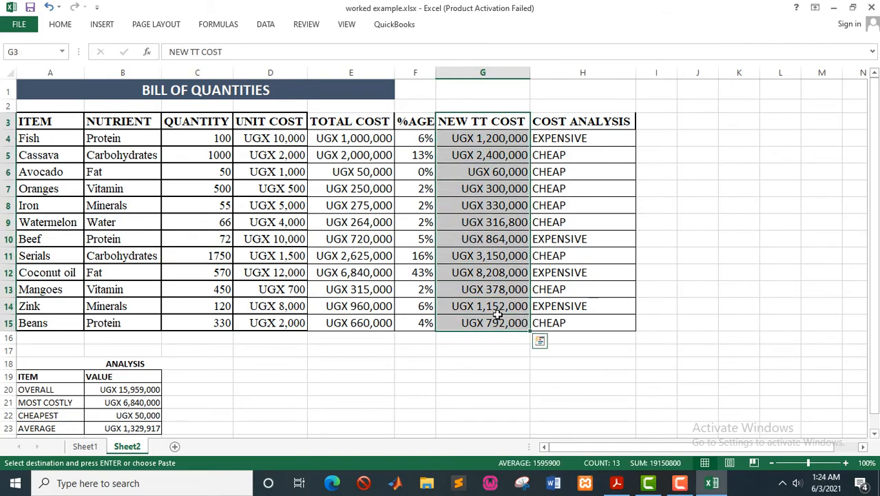
pyautogui.click(61, 28)
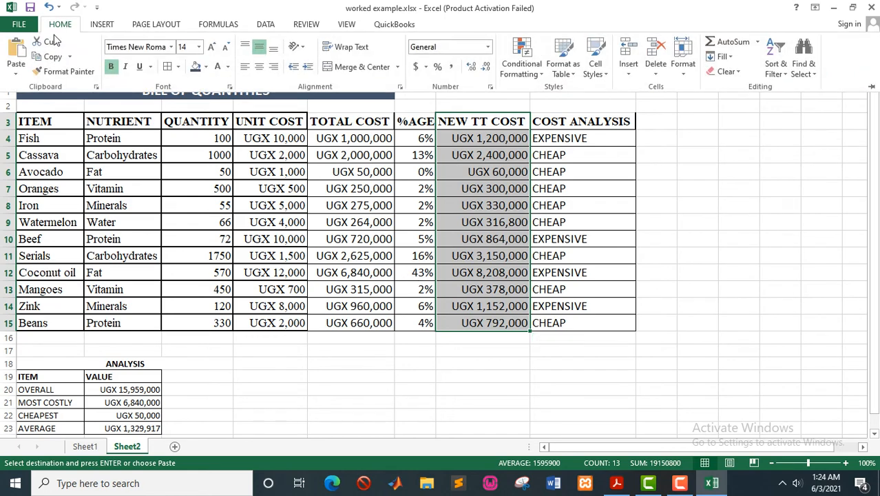
pyautogui.click(784, 74)
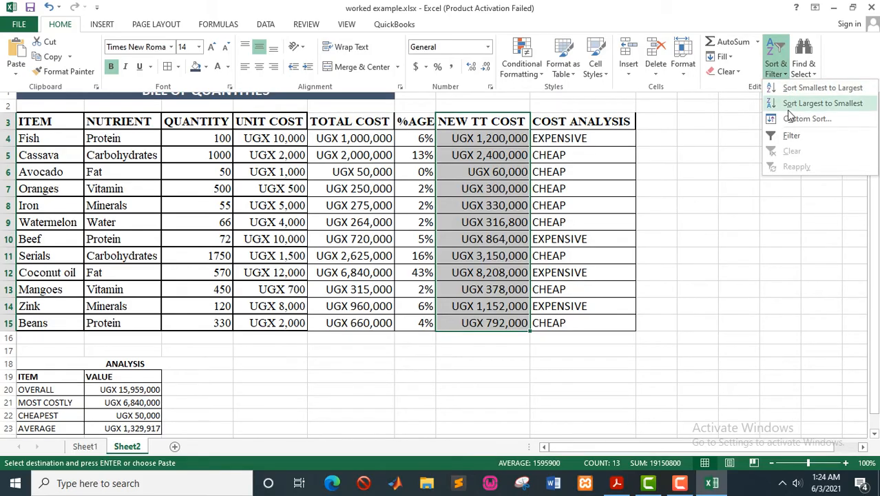
pyautogui.click(790, 136)
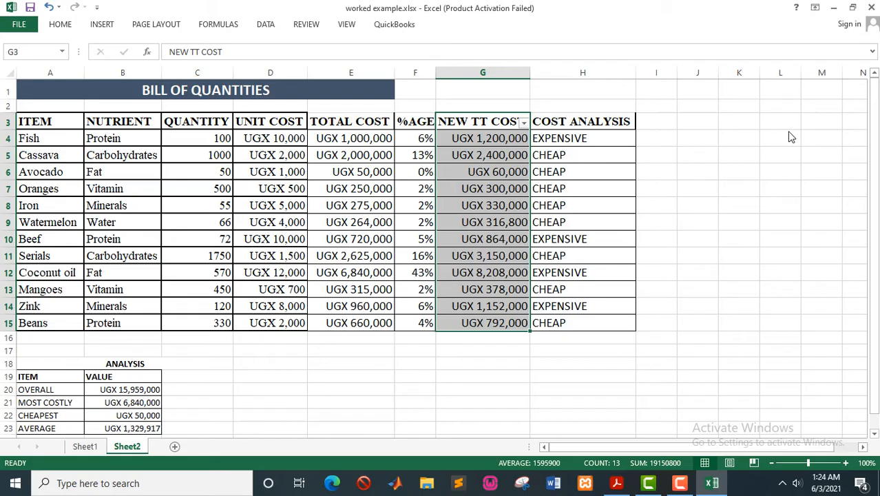
pyautogui.click(511, 208)
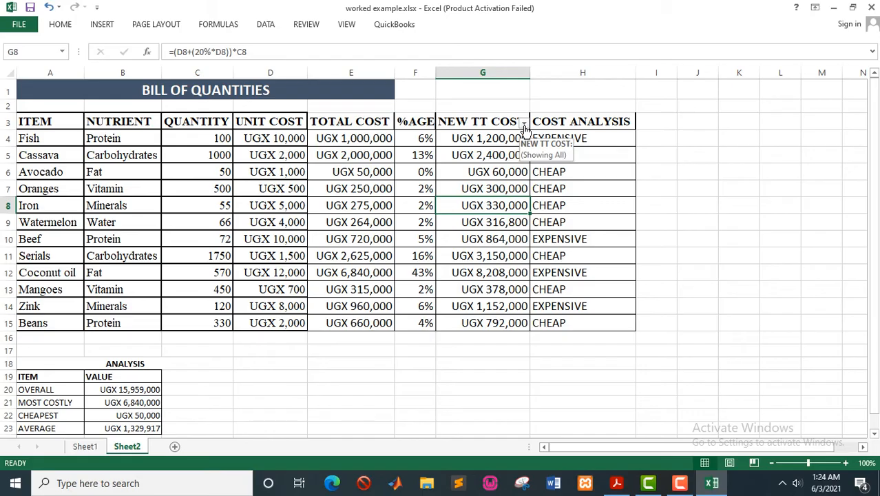
# Start a custom number filter on NEW TT COST, recheck the guide's limits and set the first condition to is greater than 800000
pyautogui.click(523, 123)
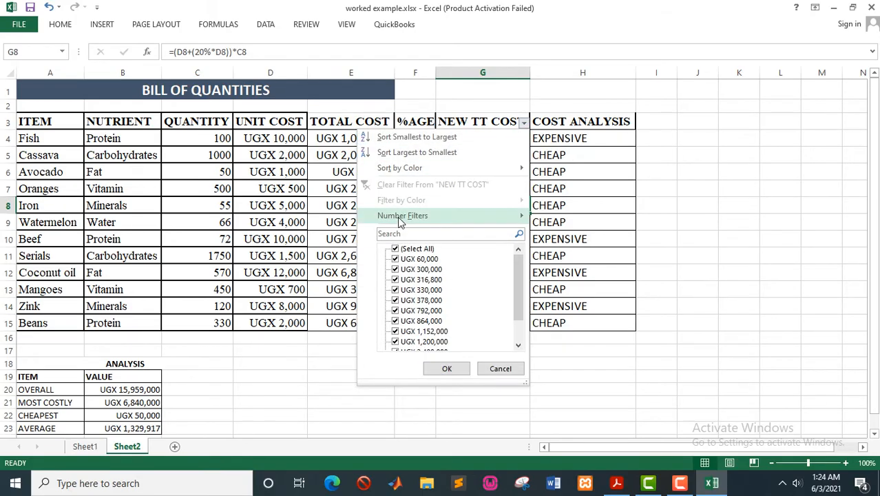
pyautogui.moveTo(421, 217)
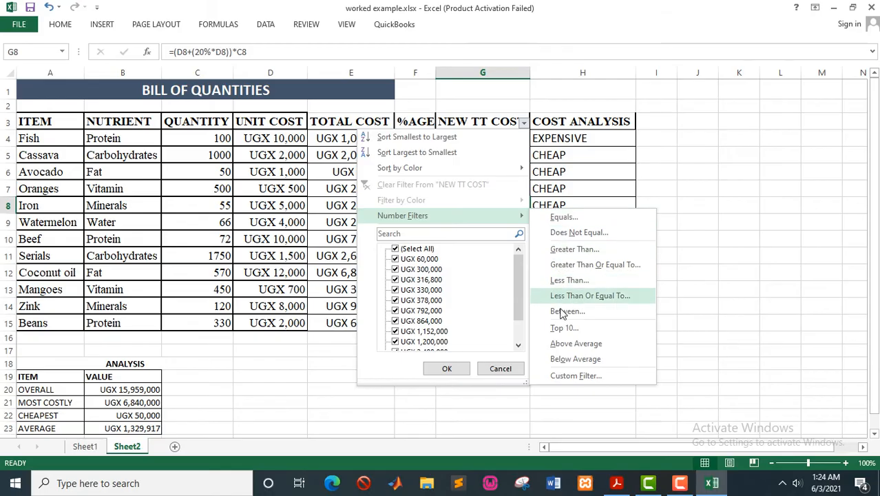
pyautogui.click(580, 377)
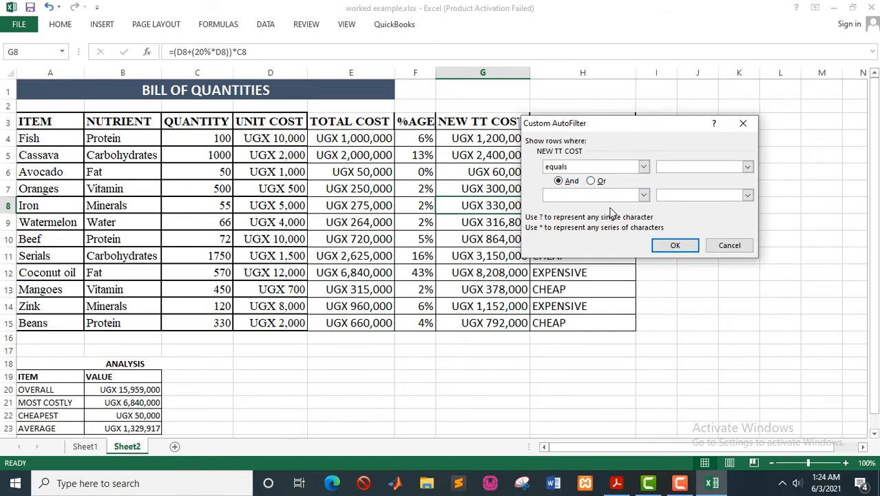
pyautogui.hotkey('alt', 'Tab')
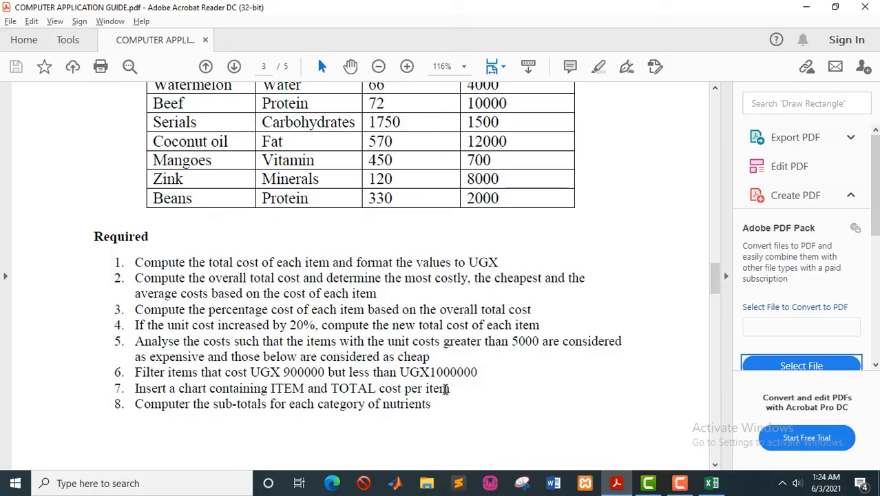
pyautogui.hotkey('alt', 'Tab')
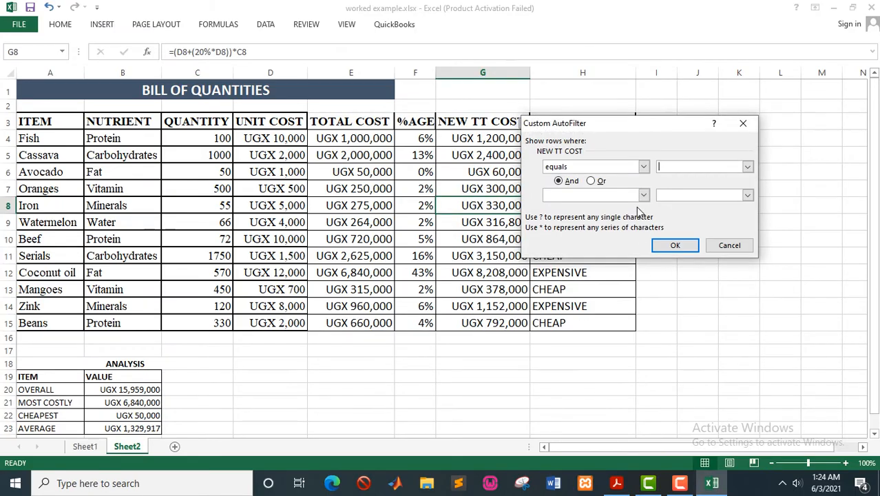
pyautogui.click(644, 166)
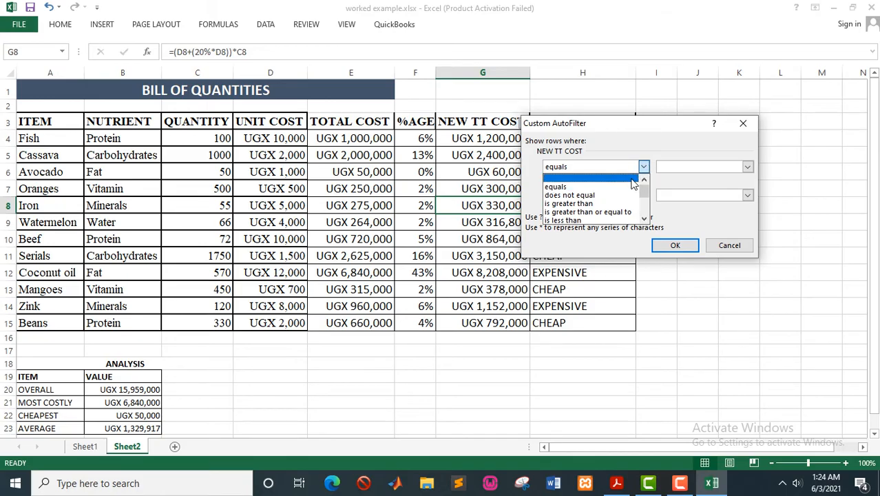
pyautogui.click(593, 206)
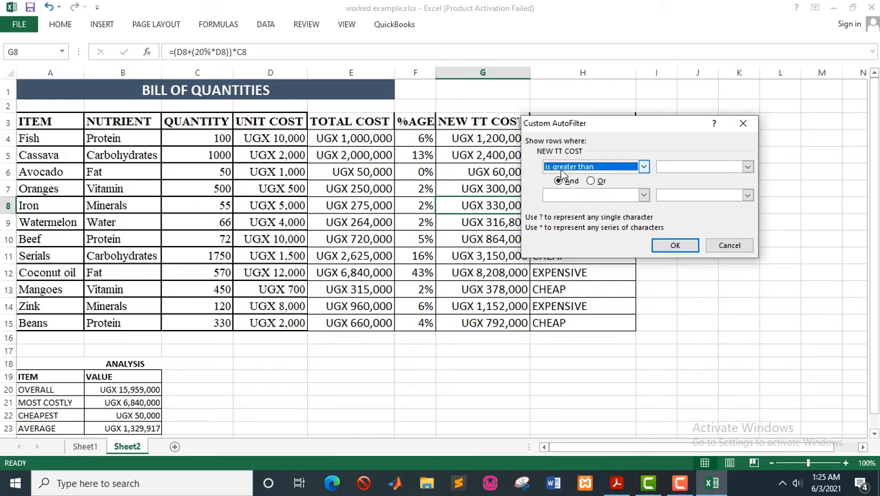
pyautogui.click(665, 166)
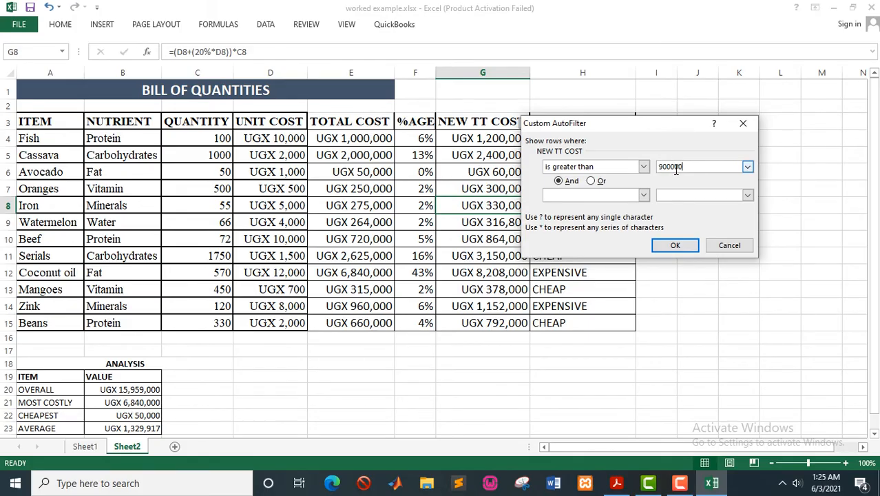
pyautogui.moveTo(688, 166); pyautogui.dragTo(653, 172)
pyautogui.write('8')
# Add a second condition, is less than 1000000, to the NEW TT COST custom filter and apply it
pyautogui.click(645, 195)
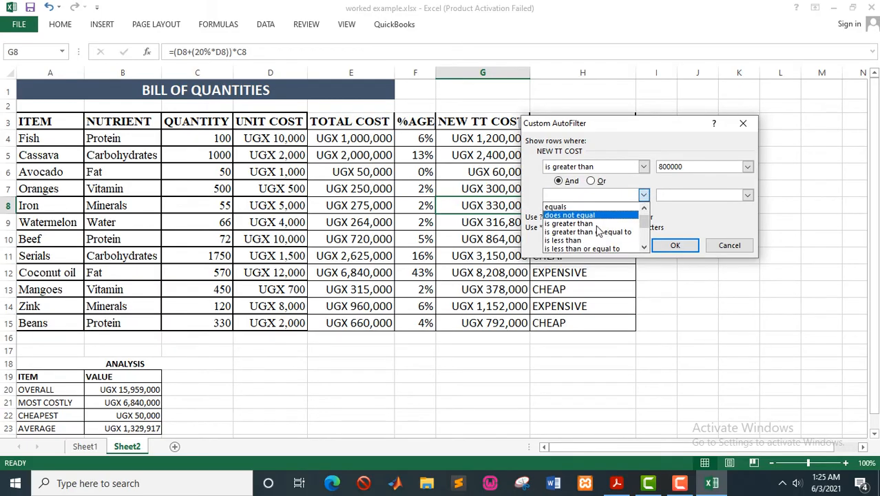
pyautogui.click(582, 241)
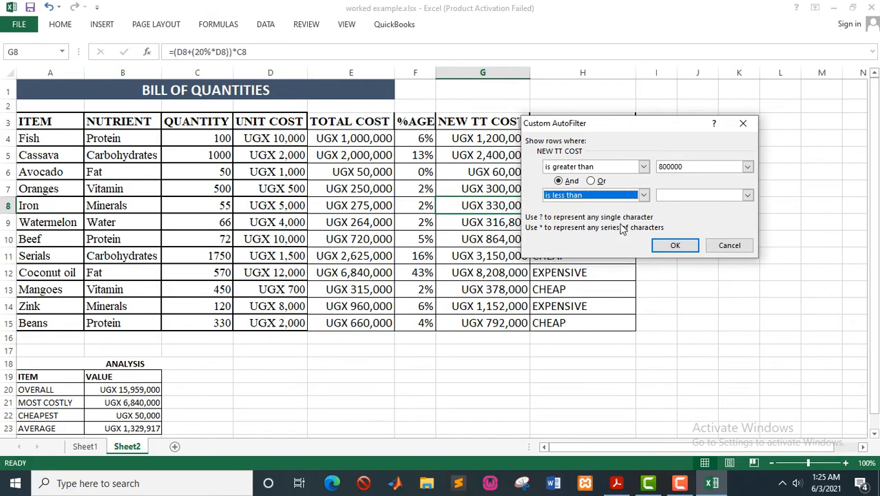
pyautogui.click(671, 194)
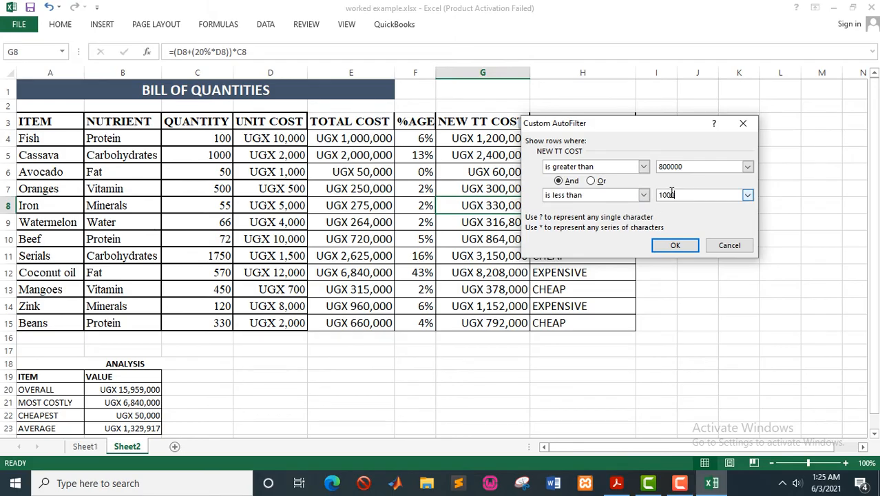
pyautogui.write('1000000')
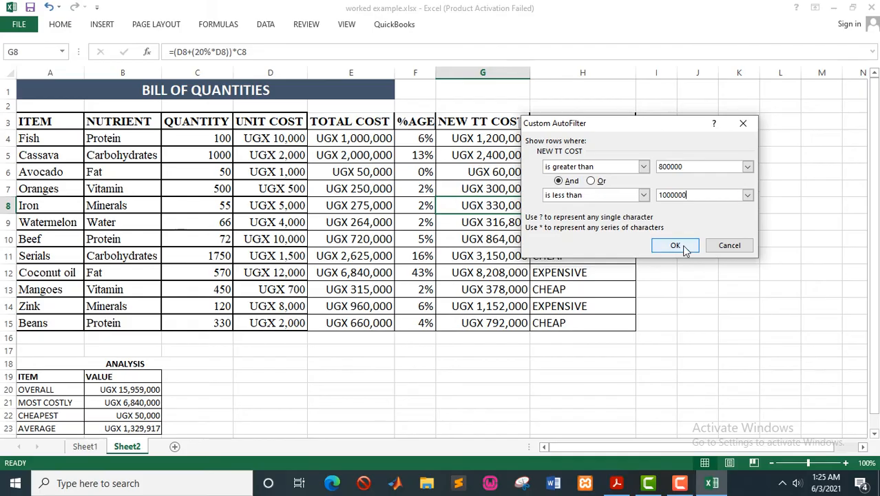
pyautogui.click(678, 245)
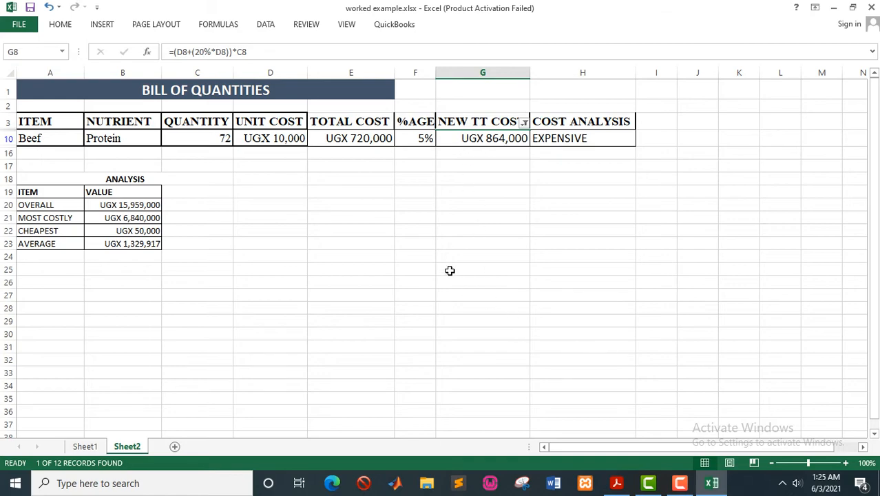
# Check task 6 and read task 7 in the PDF guide, returning to the workbook
pyautogui.click(617, 483)
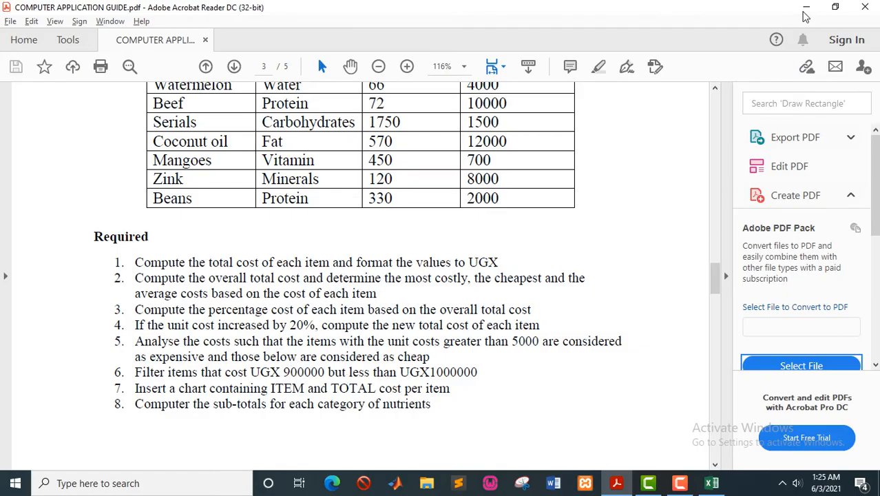
pyautogui.click(806, 7)
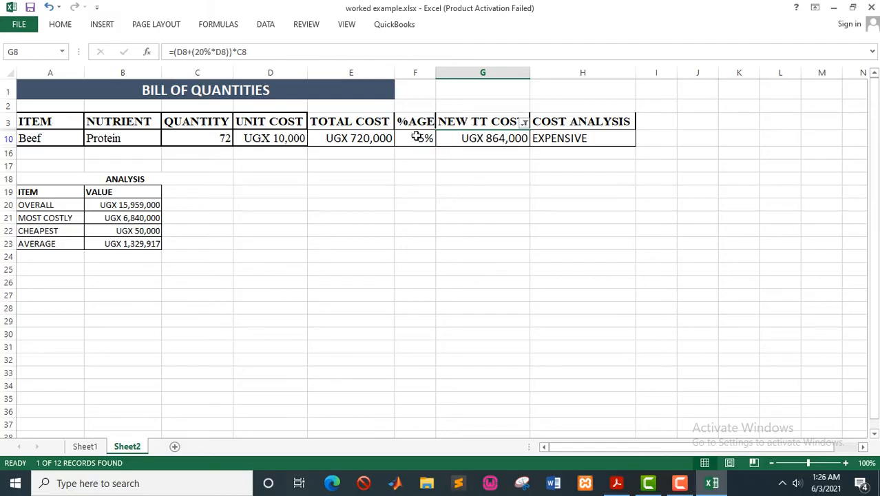
pyautogui.hotkey('alt', 'Tab')
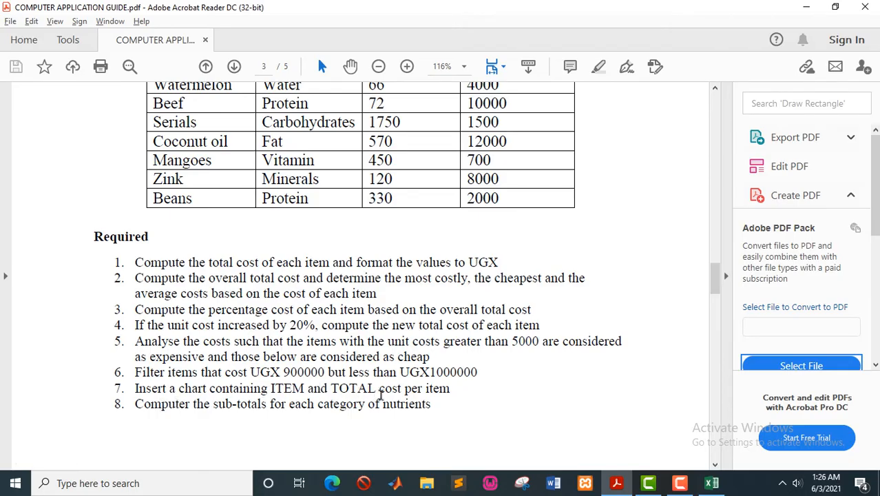
pyautogui.hotkey('alt', 'Tab')
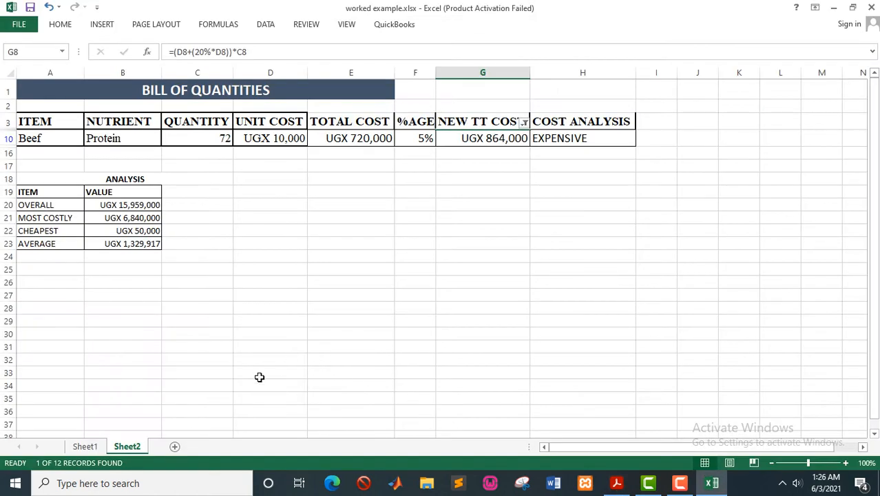
# On Sheet1, insert a 3-D clustered column chart from the ITEM range A3:A15 and the TOTAL COST range E3:E15
pyautogui.click(85, 446)
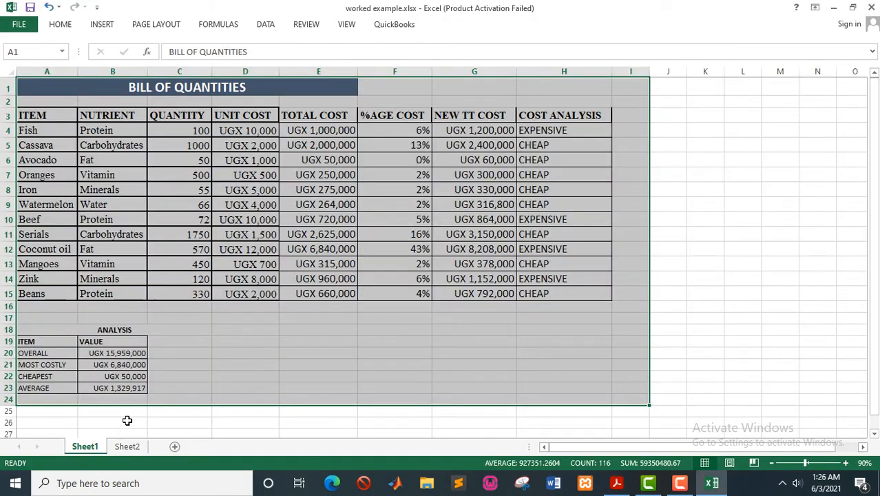
pyautogui.click(198, 369)
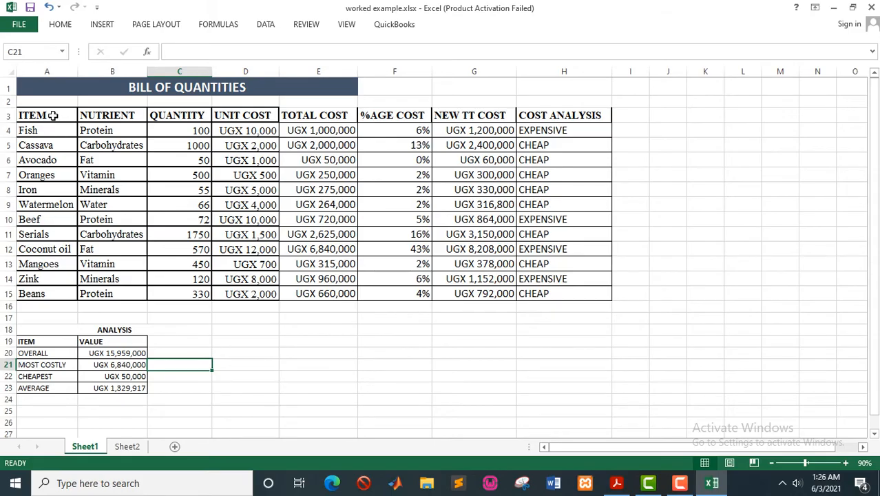
pyautogui.moveTo(53, 115); pyautogui.dragTo(47, 202)
pyautogui.click(180, 218)
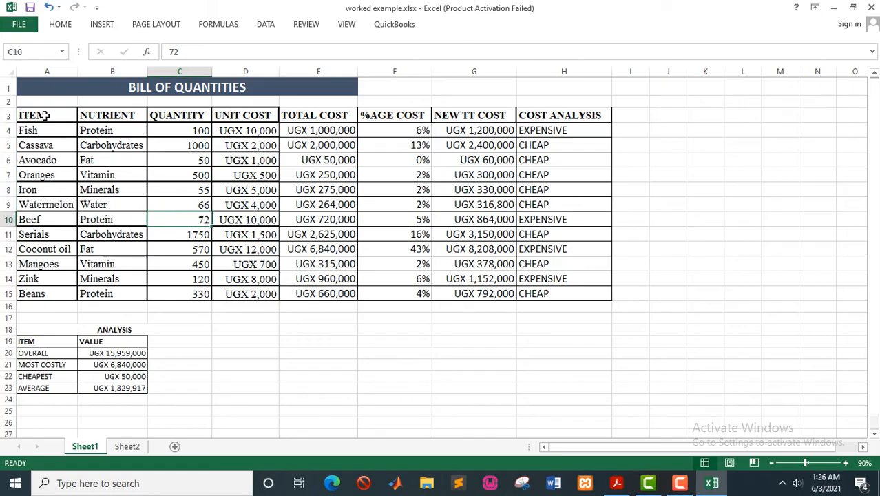
pyautogui.moveTo(41, 116); pyautogui.dragTo(37, 297)
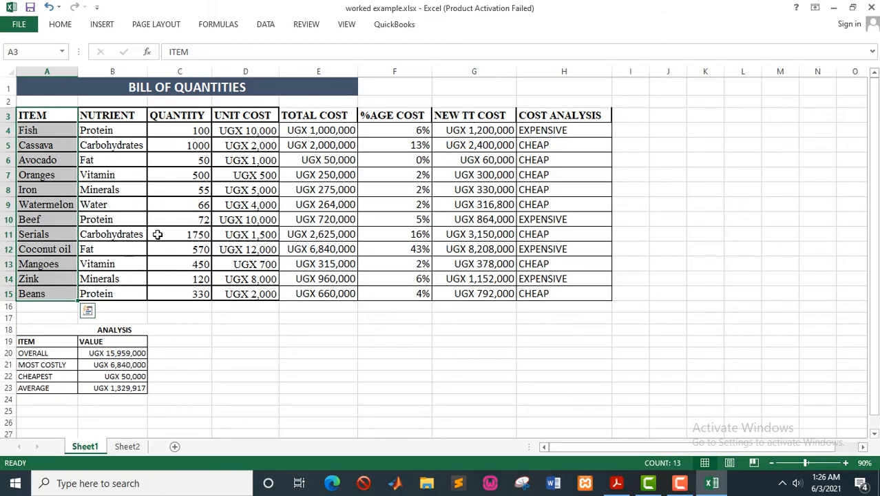
pyautogui.keyDown('ctrl'); pyautogui.click(326, 115); pyautogui.keyUp('ctrl')
pyautogui.moveTo(327, 118); pyautogui.dragTo(315, 251)
pyautogui.moveTo(311, 281); pyautogui.dragTo(312, 292)
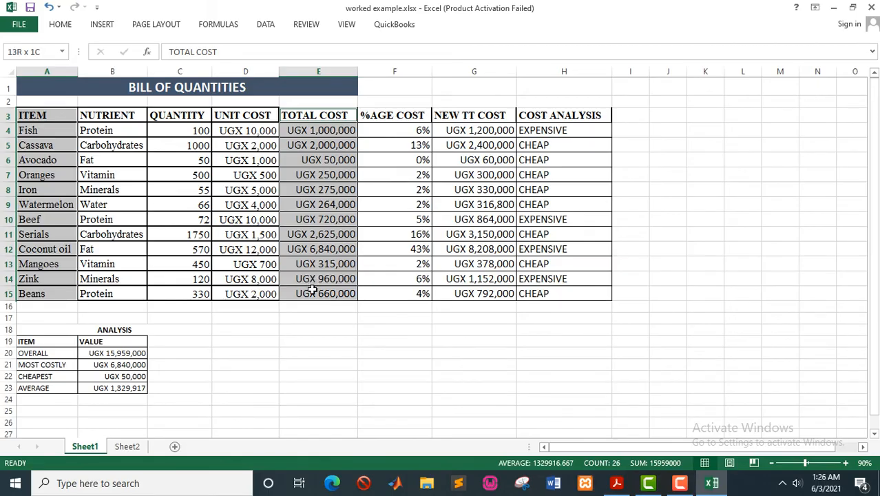
pyautogui.moveTo(312, 290); pyautogui.dragTo(311, 290)
pyautogui.click(105, 27)
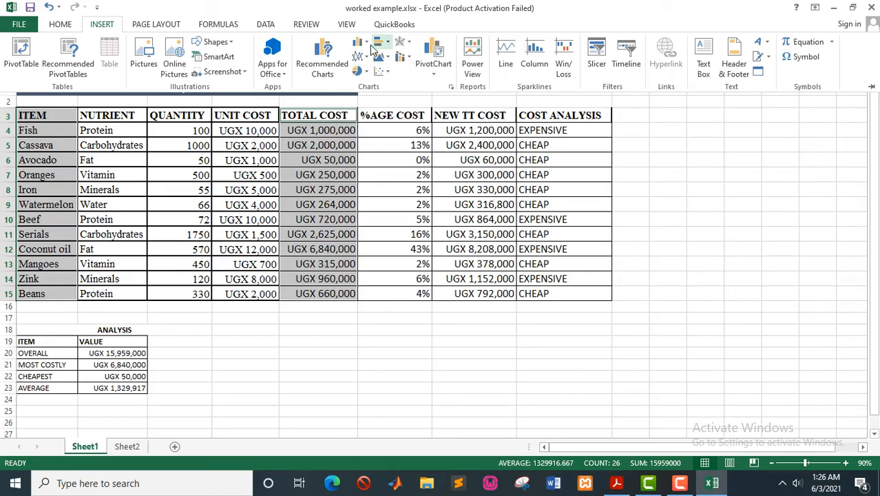
pyautogui.click(367, 43)
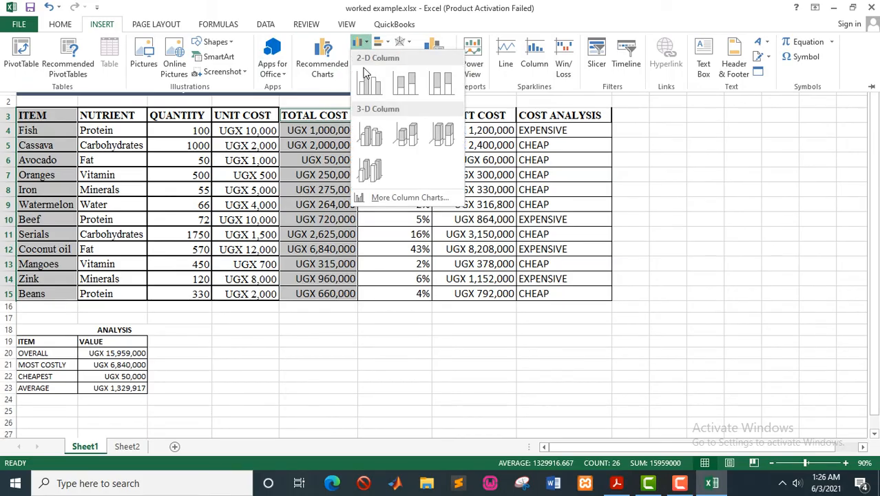
pyautogui.click(371, 139)
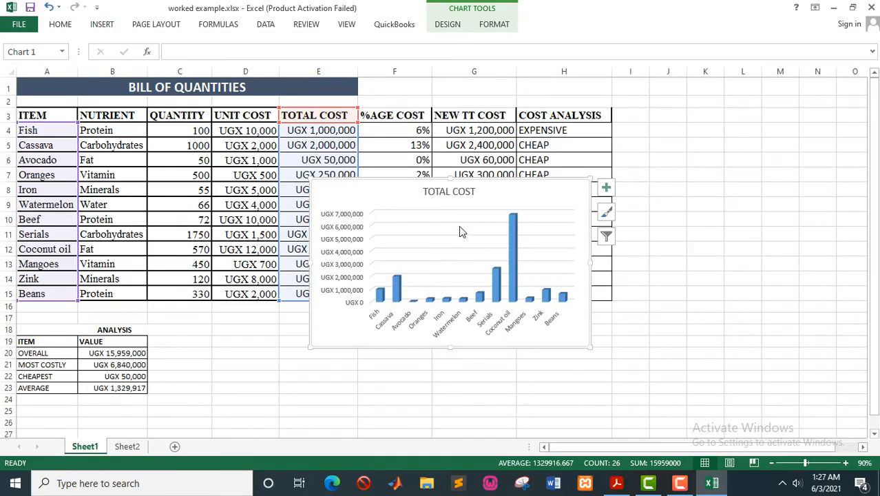
# Move the chart to about columns H to N and apply quick layout 9 with axis titles and a legend
pyautogui.moveTo(484, 196); pyautogui.dragTo(736, 191)
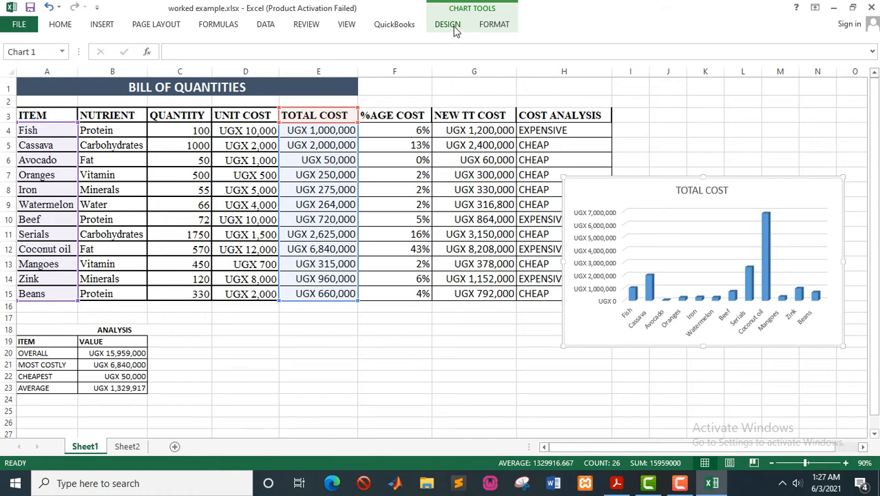
pyautogui.click(447, 25)
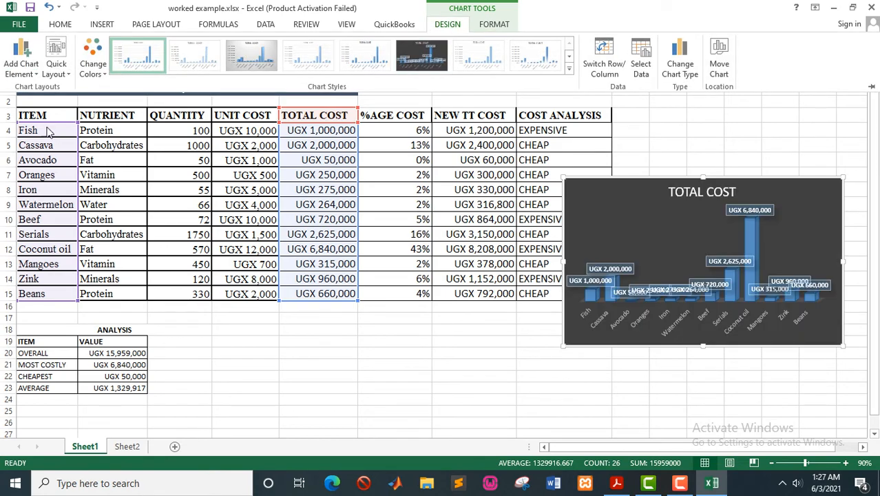
pyautogui.click(68, 76)
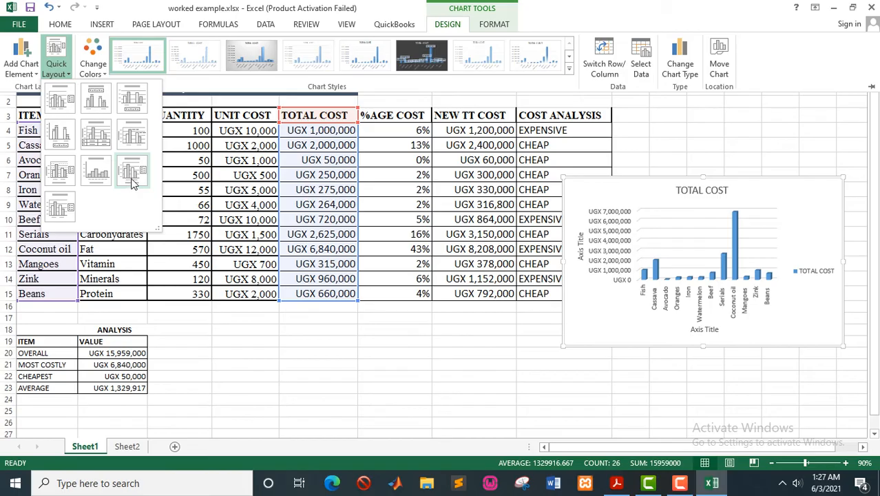
pyautogui.click(134, 174)
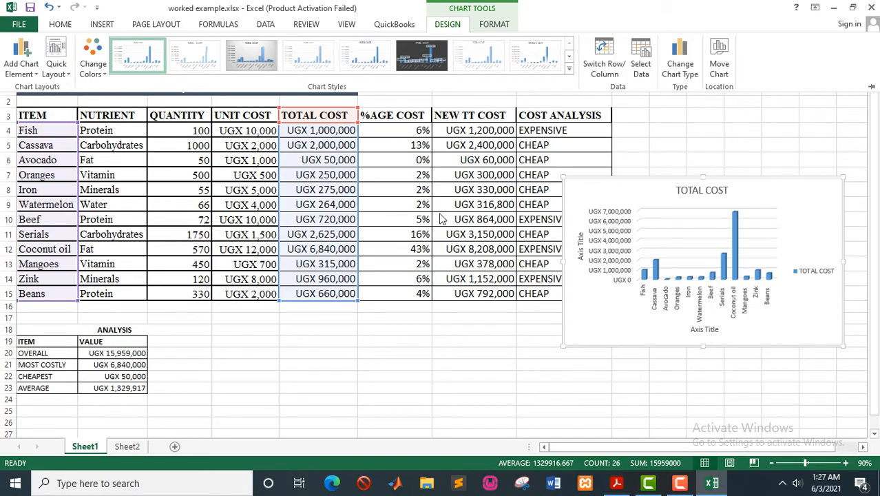
pyautogui.hotkey('ctrl', 'F1')
# Replace the chart's horizontal axis title with ITEM
pyautogui.click(709, 330)
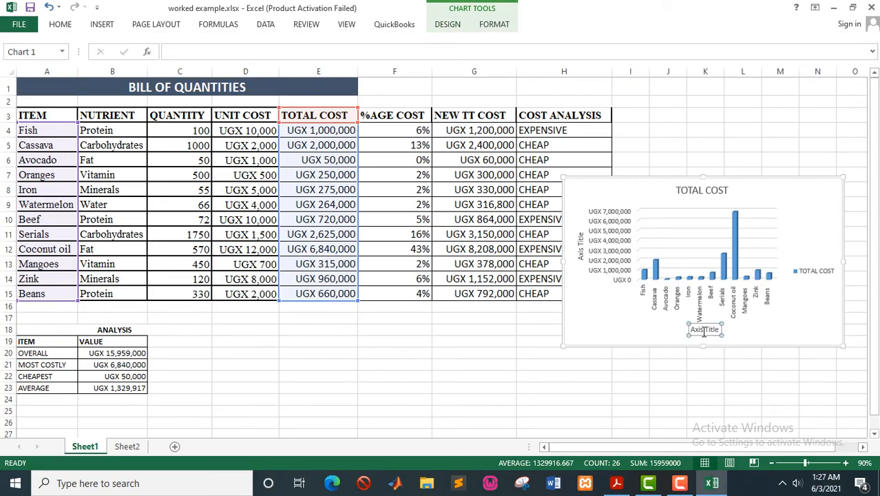
pyautogui.doubleClick(705, 330)
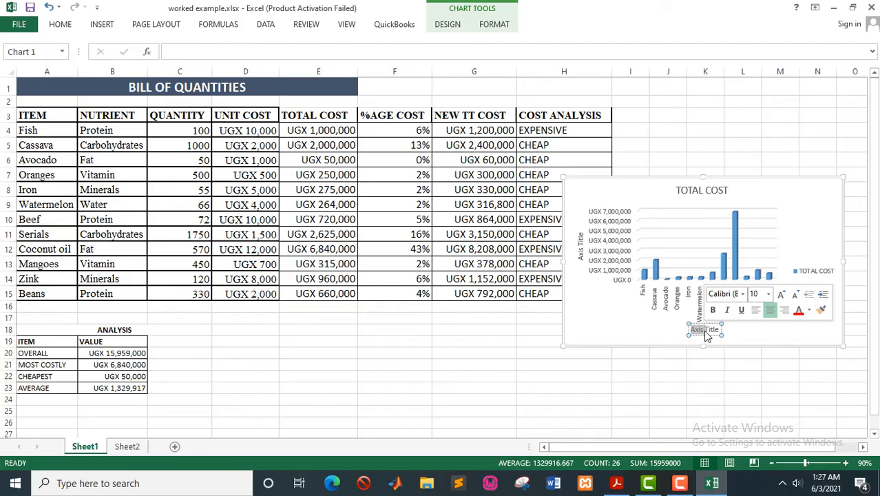
pyautogui.press('BackSpace')
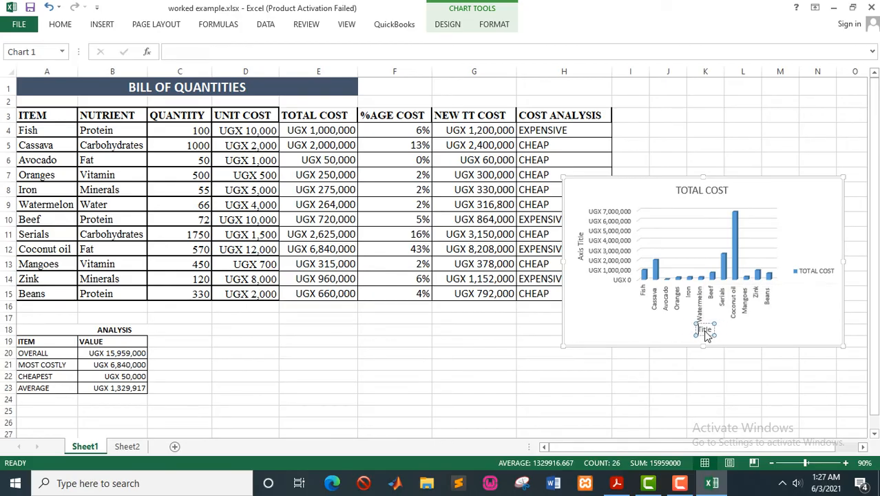
pyautogui.press('Delete')
pyautogui.press('Delete')
pyautogui.press('Delete')
pyautogui.press('Delete')
pyautogui.press('Delete')
pyautogui.write('ITEM')
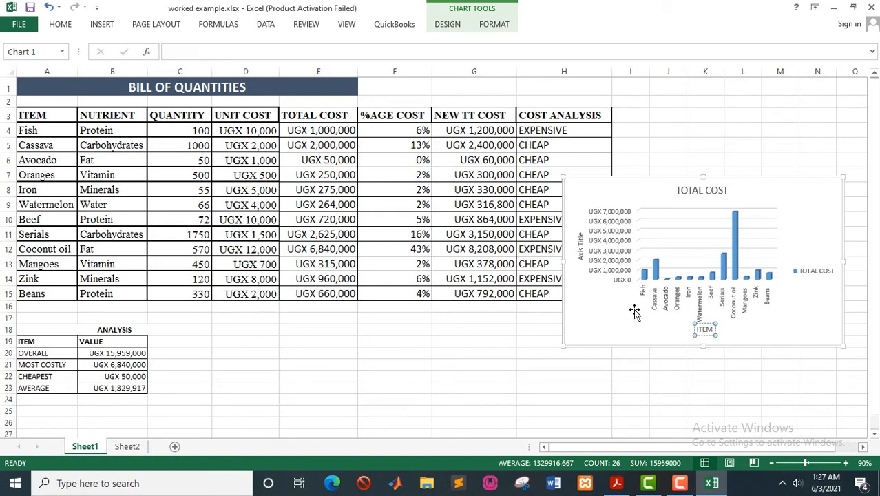
# Replace the chart's vertical axis title with TOTAL COST
pyautogui.click(581, 245)
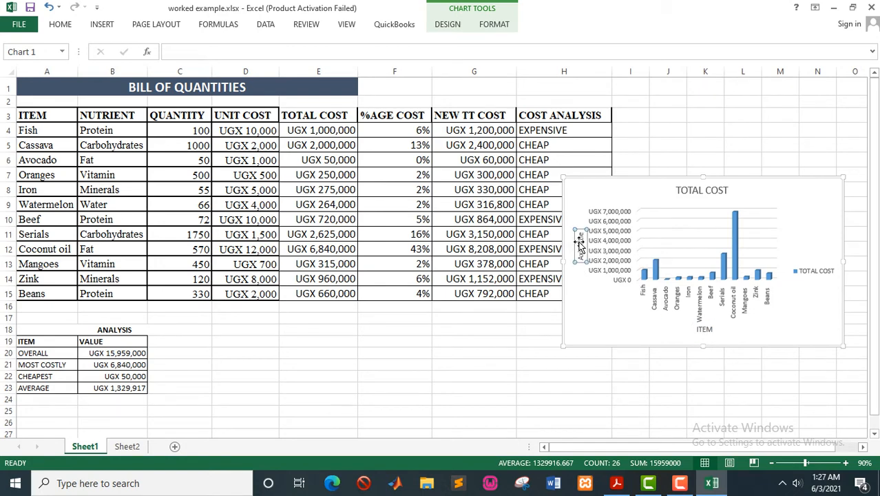
pyautogui.doubleClick(580, 239)
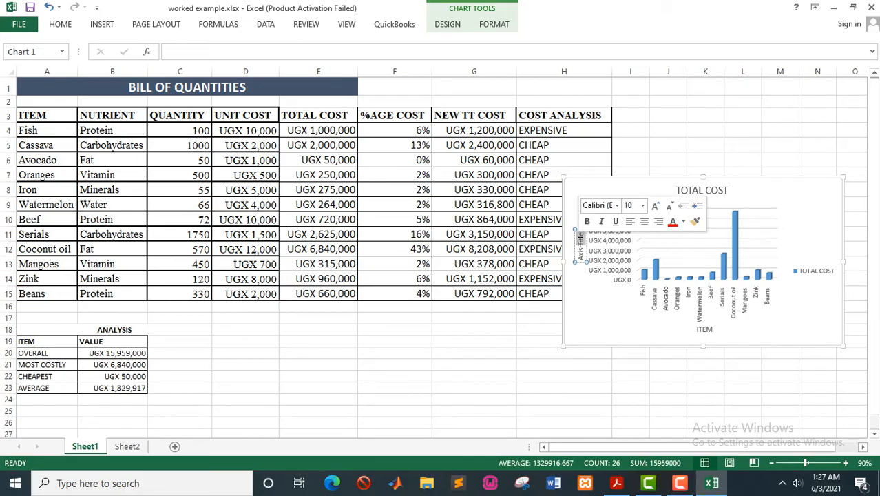
pyautogui.press('BackSpace')
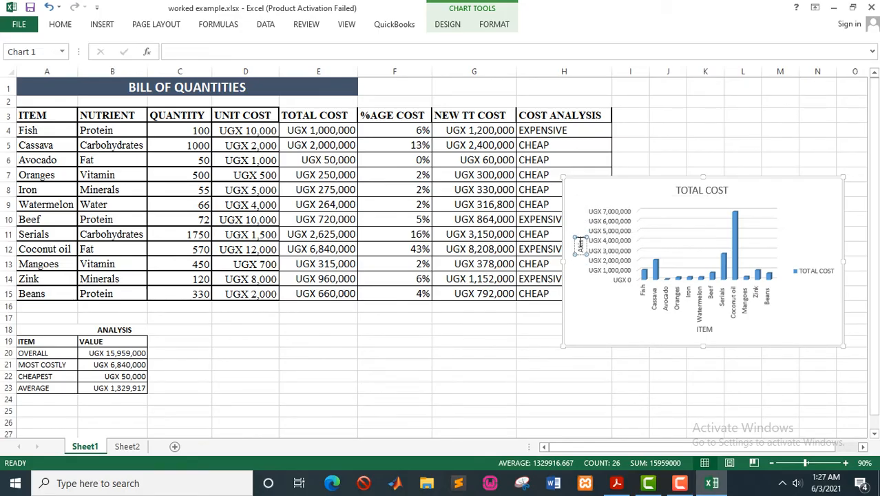
pyautogui.press('BackSpace')
pyautogui.press('BackSpace')
pyautogui.press('BackSpace')
pyautogui.press('BackSpace')
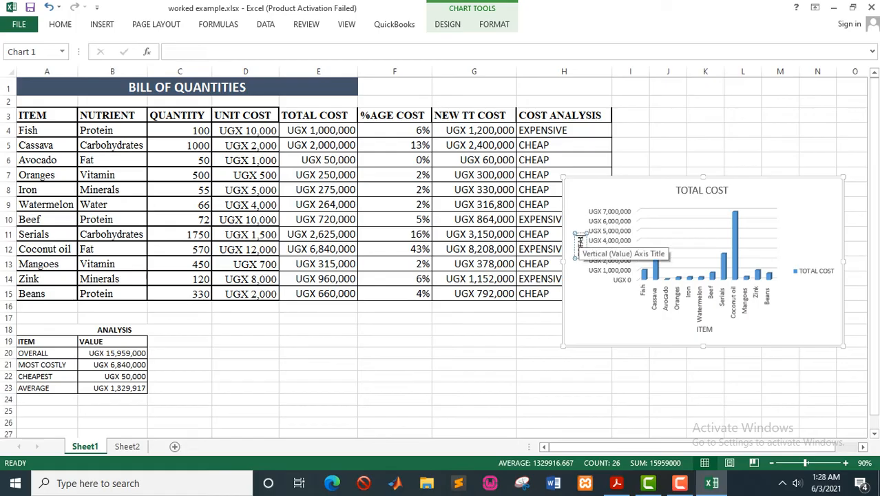
pyautogui.write('TOTAL COST')
pyautogui.click(611, 191)
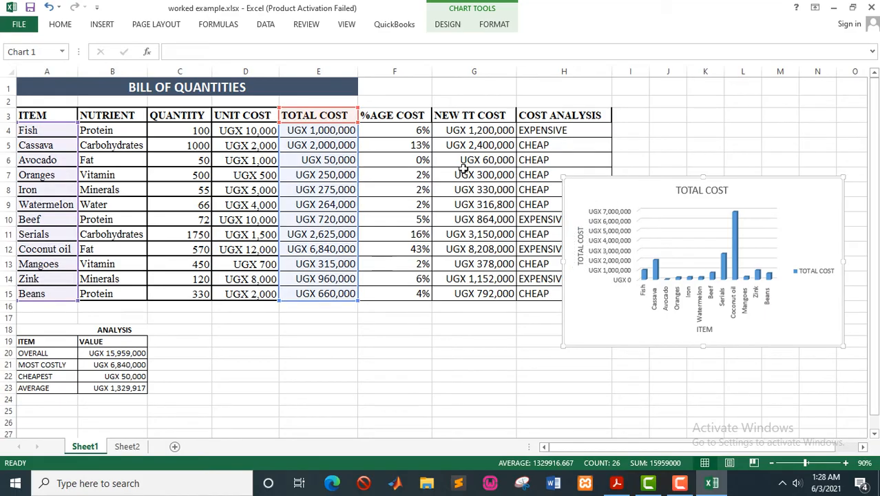
# Apply the first colorful palette to the TOTAL COST chart
pyautogui.click(449, 26)
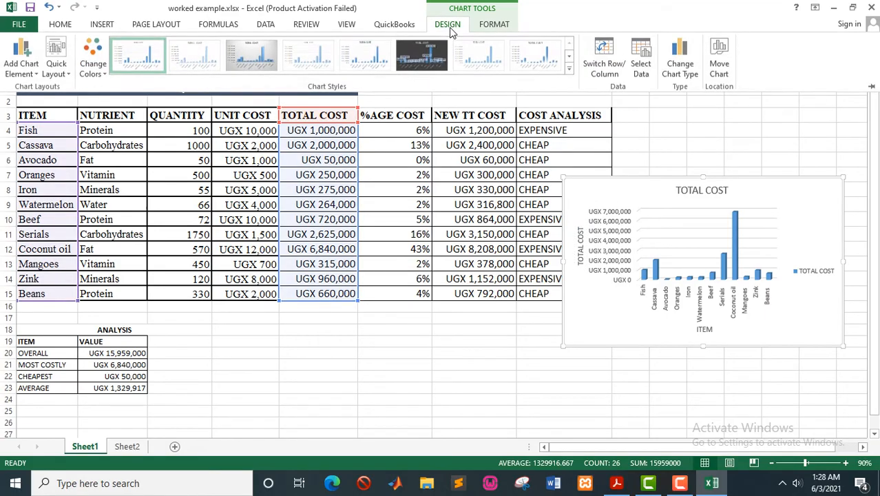
pyautogui.click(100, 71)
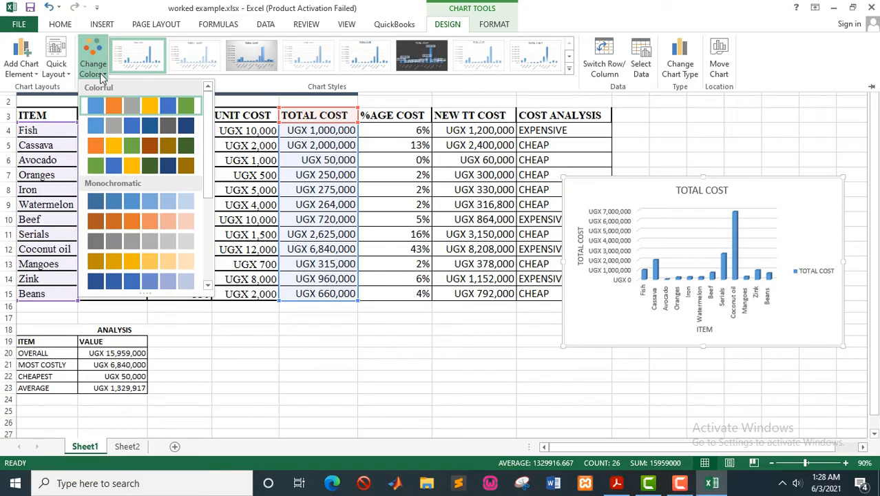
pyautogui.click(113, 112)
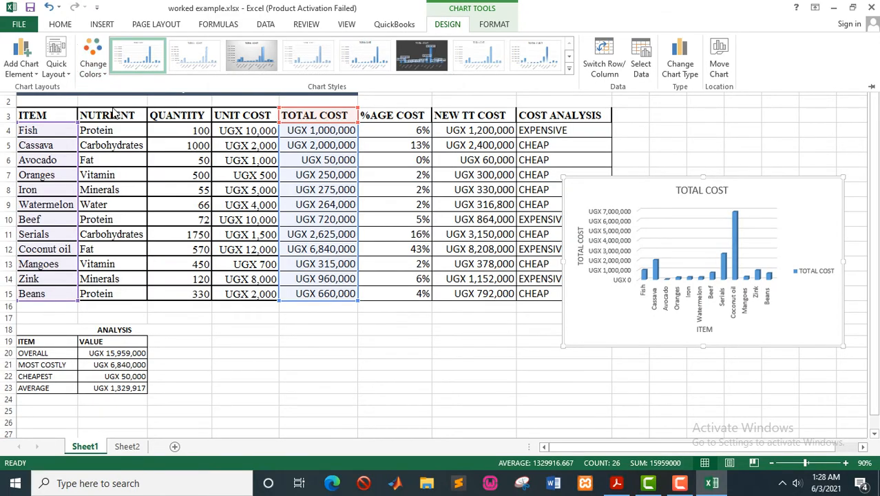
pyautogui.click(723, 230)
pyautogui.click(722, 193)
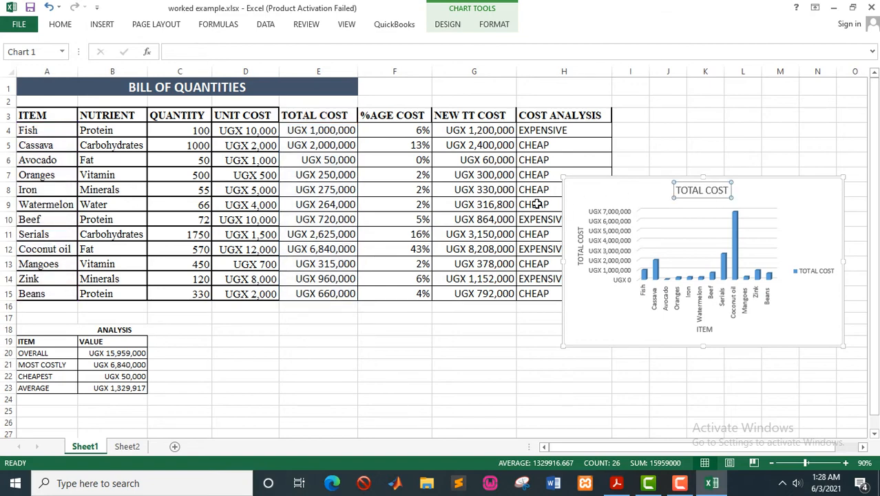
pyautogui.click(595, 188)
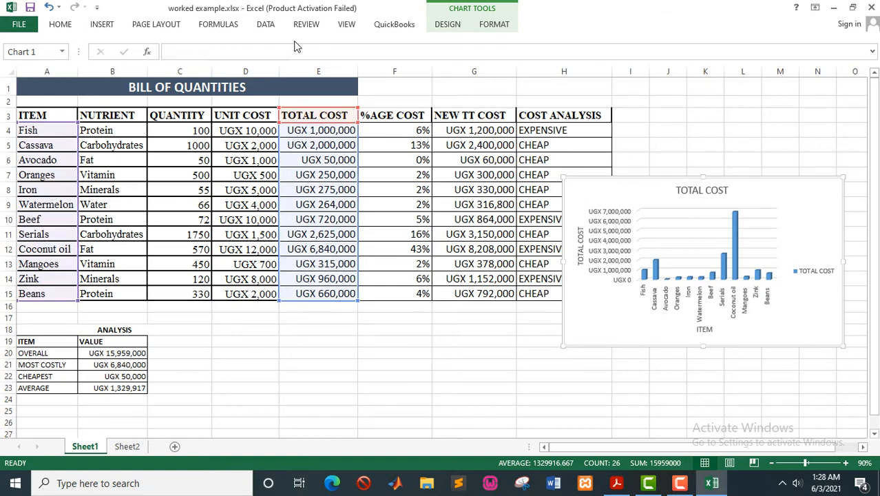
# Apply the first colorful palette and the third chart style, with the grey gradient background, to the TOTAL COST chart
pyautogui.click(447, 25)
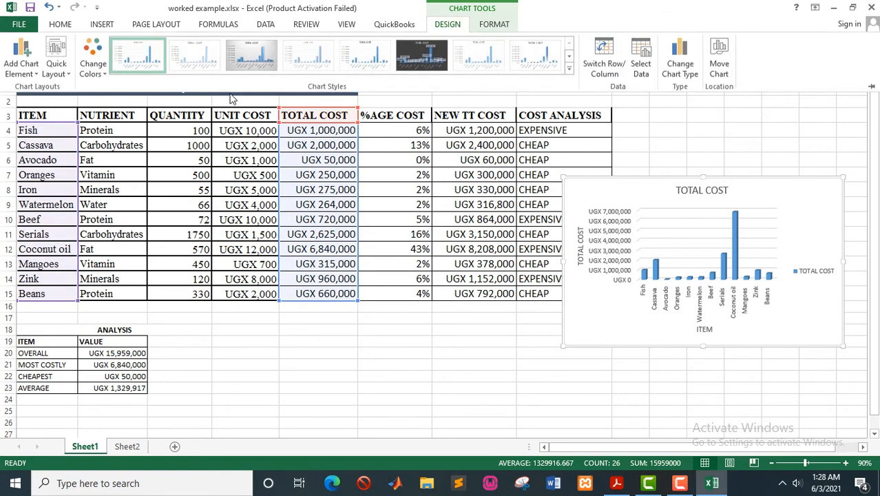
pyautogui.click(95, 66)
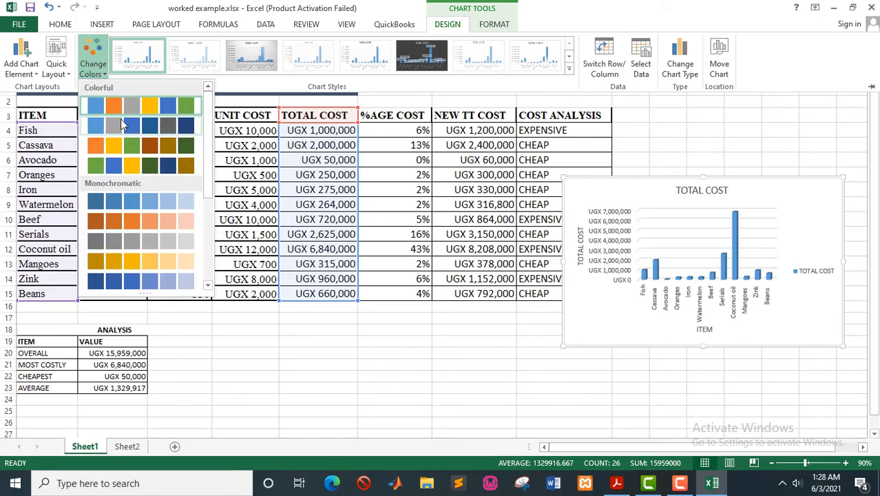
pyautogui.click(117, 109)
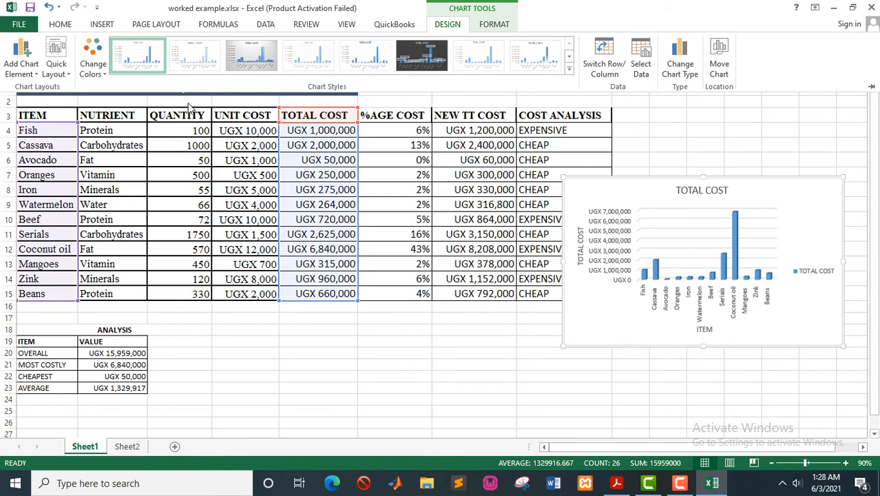
pyautogui.click(265, 62)
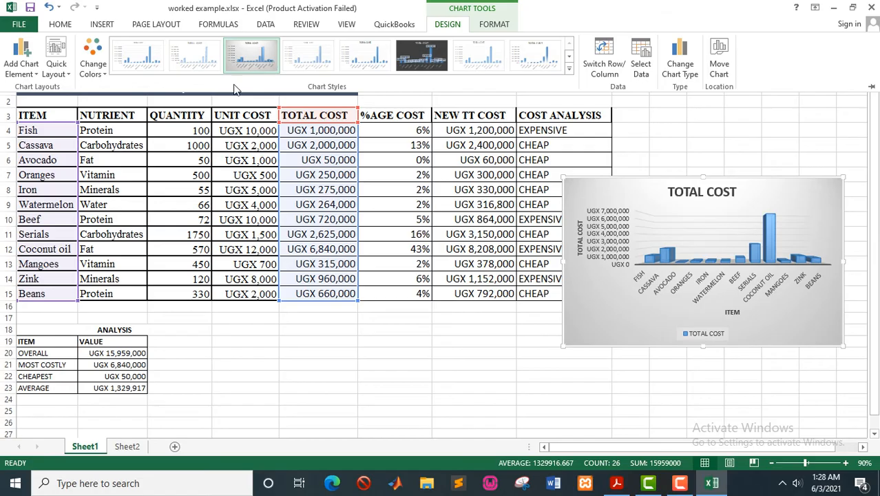
pyautogui.click(640, 198)
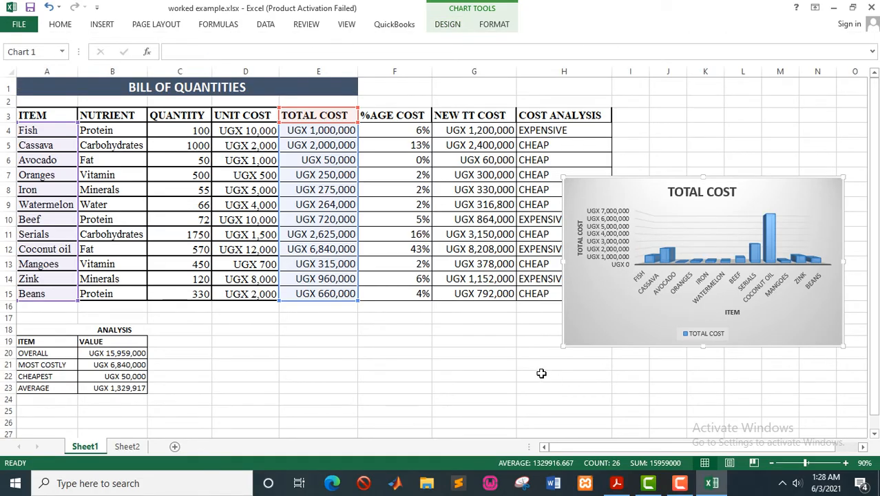
# Switch to the PDF guide, read task 8 in the Required list, and return to the Excel workbook
pyautogui.hotkey('alt', 'Tab')
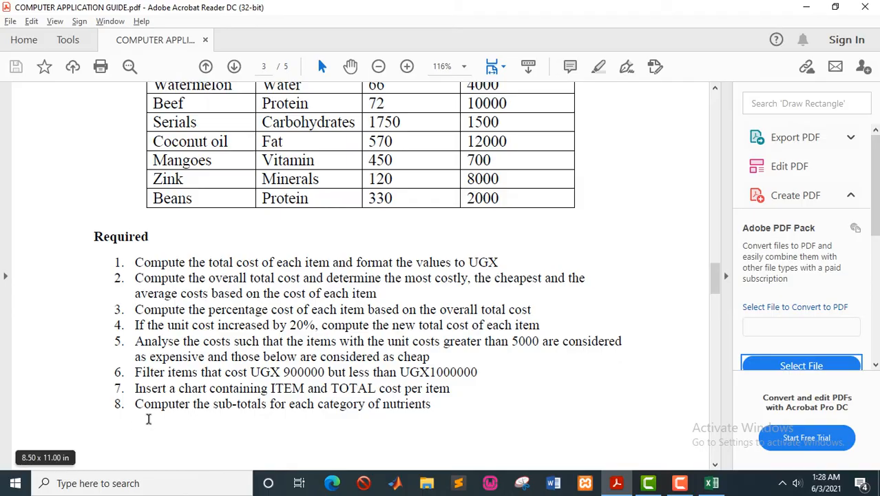
pyautogui.scroll(-2, 177, 407)
pyautogui.scroll(-10, 177, 407)
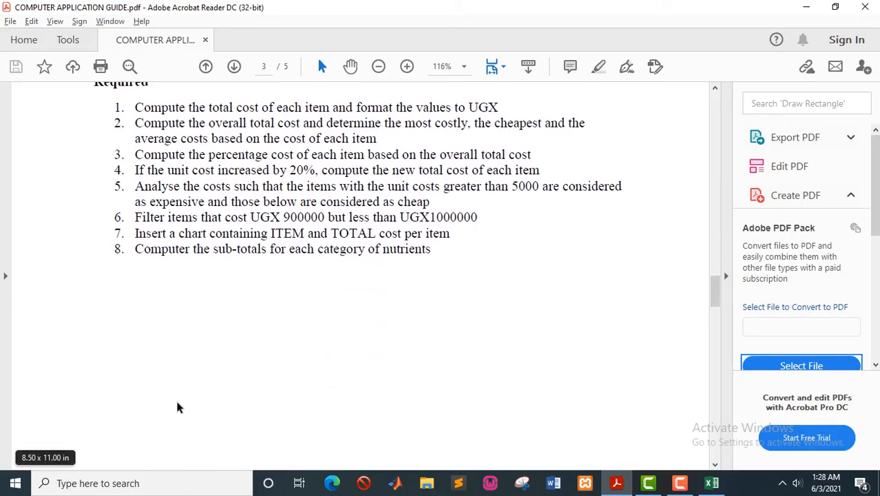
pyautogui.scroll(8, 176, 407)
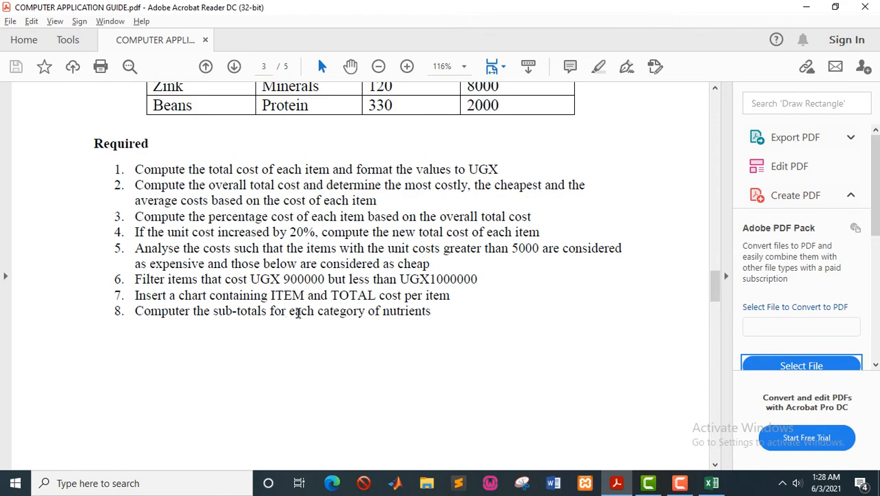
pyautogui.hotkey('alt', 'Tab')
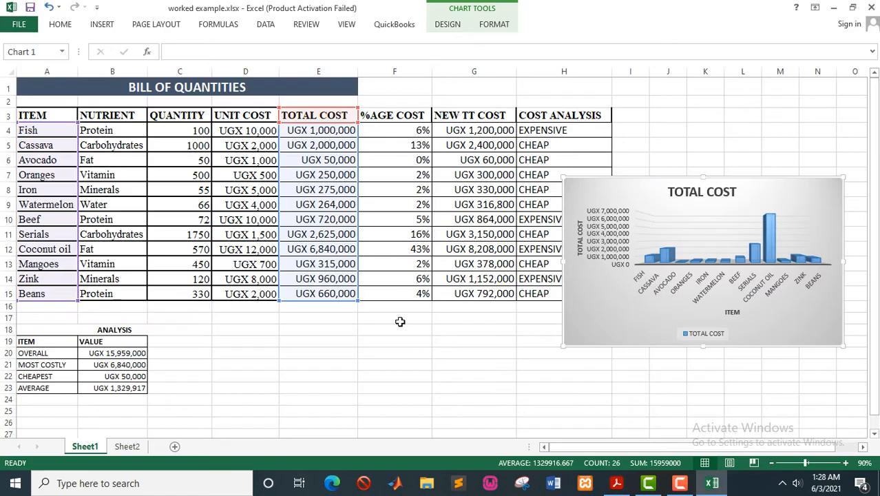
# Move the TOTAL COST chart clear of the table so it starts in column I at about row 9
pyautogui.click(722, 193)
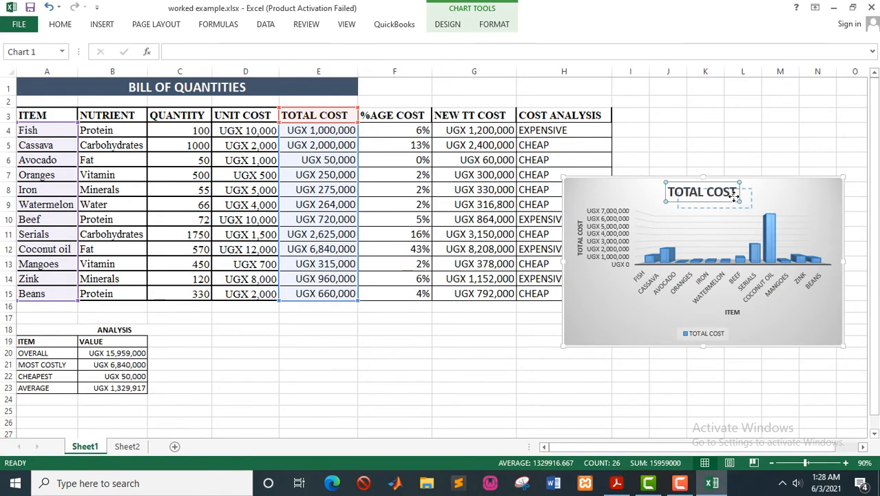
pyautogui.moveTo(771, 190); pyautogui.dragTo(842, 223)
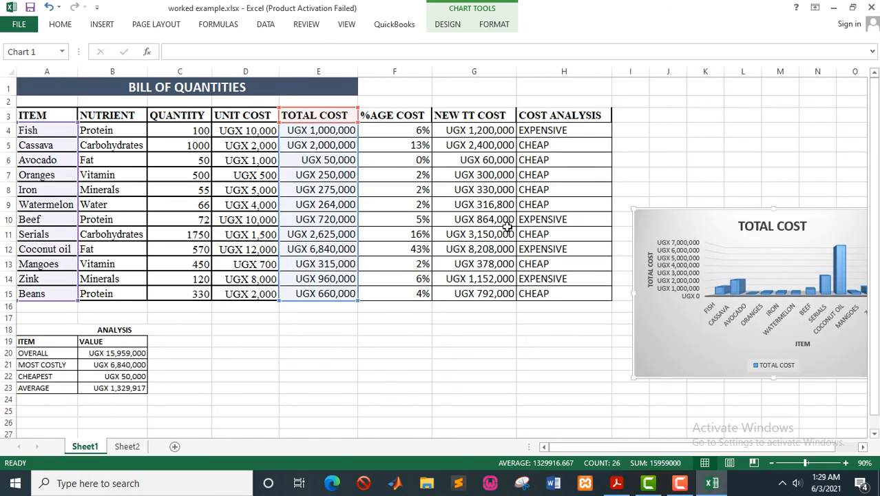
pyautogui.click(303, 356)
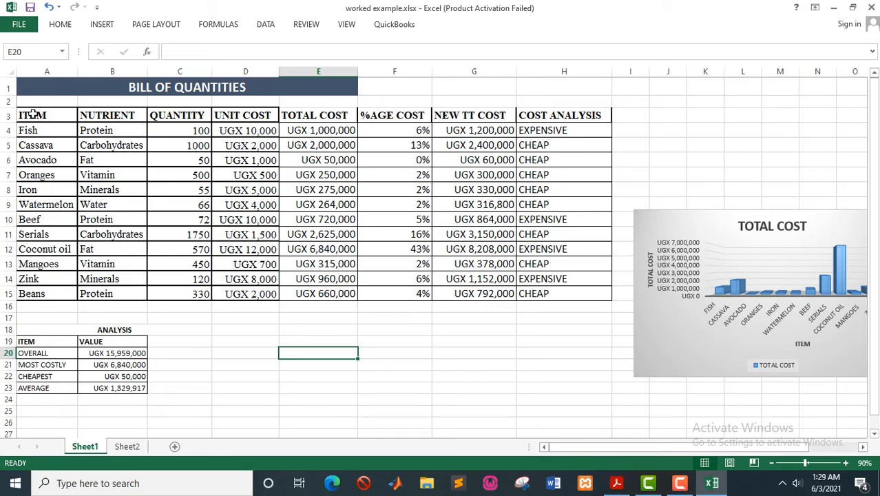
# Custom sort the table A3:H15 by NUTRIENT on values in A to Z order, using a single sort level
pyautogui.moveTo(33, 114); pyautogui.dragTo(549, 292)
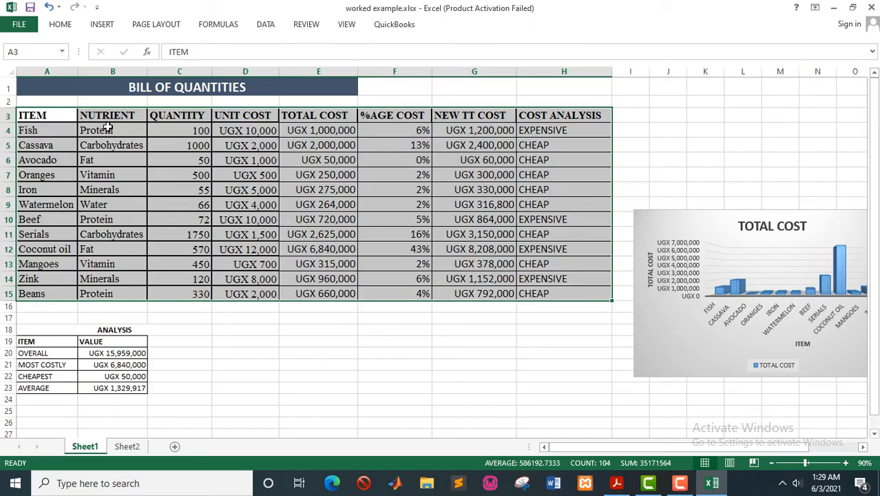
pyautogui.click(62, 28)
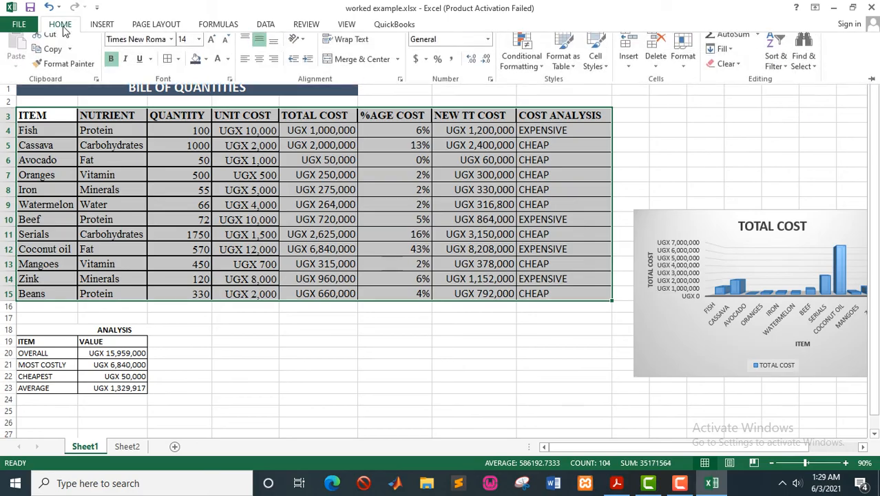
pyautogui.click(783, 72)
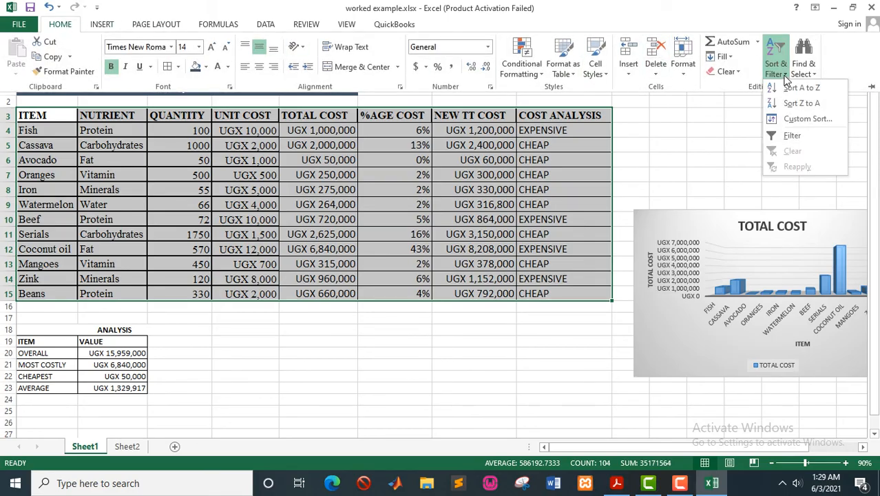
pyautogui.click(790, 122)
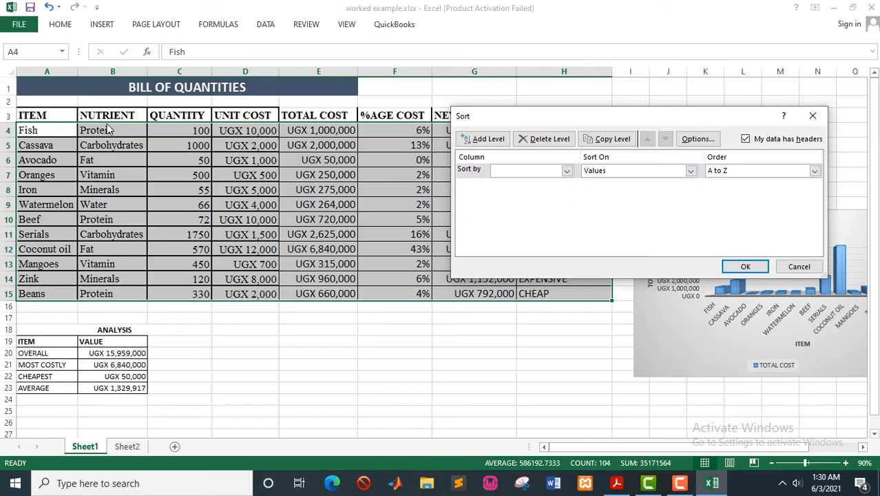
pyautogui.click(477, 140)
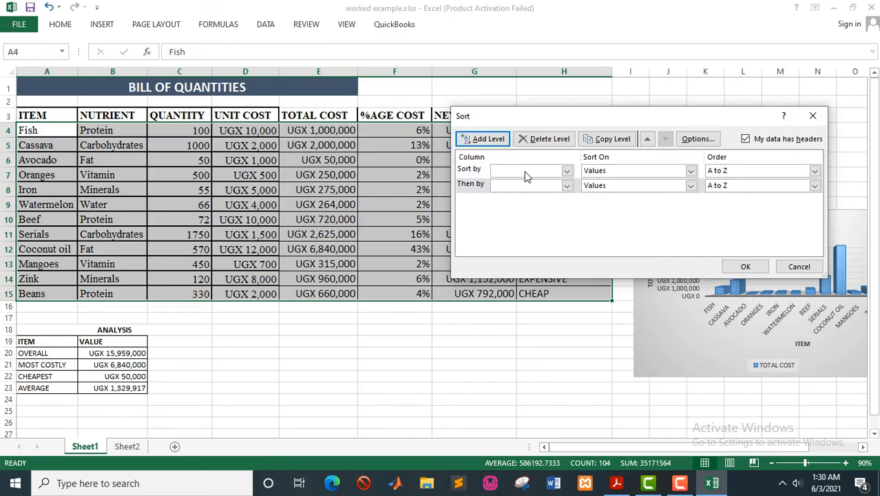
pyautogui.click(548, 140)
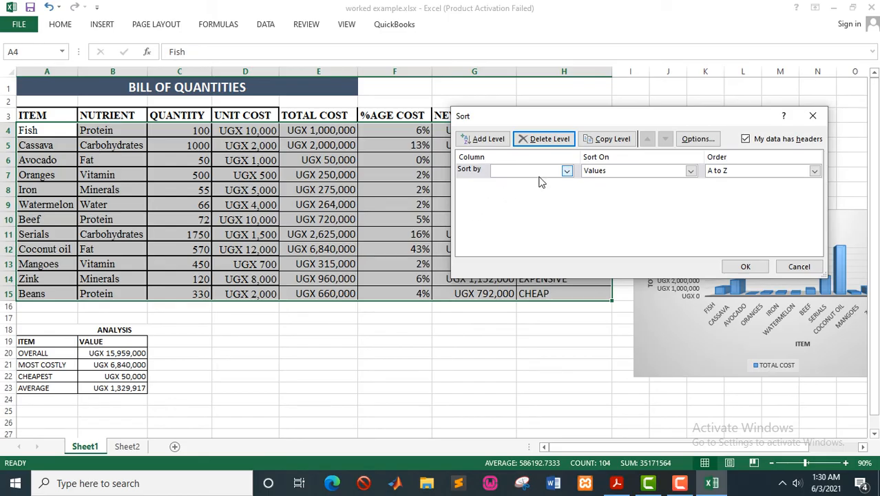
pyautogui.click(566, 172)
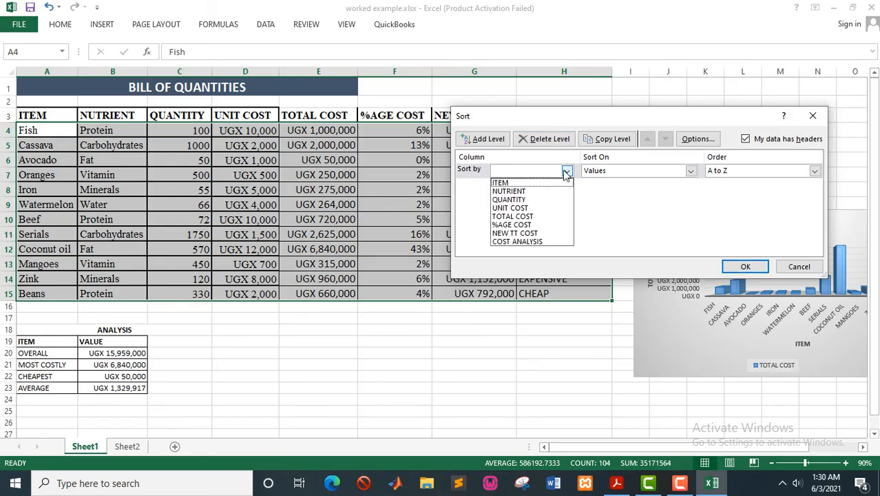
pyautogui.click(520, 195)
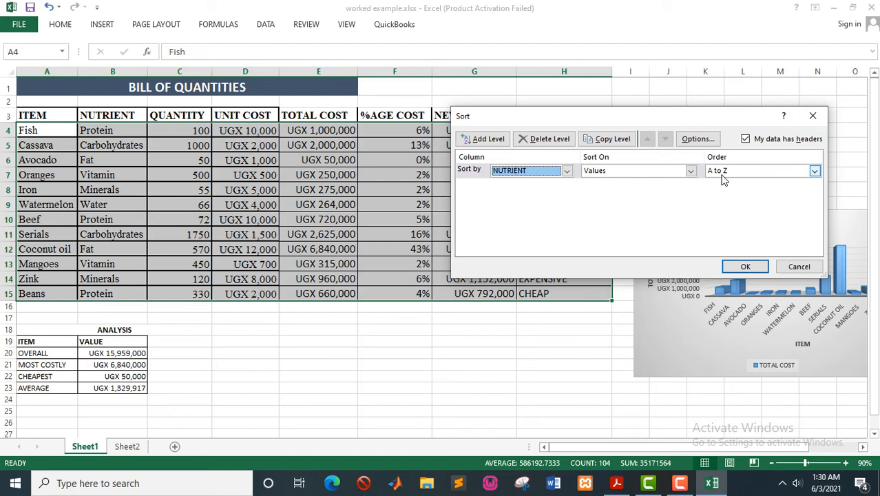
pyautogui.click(740, 266)
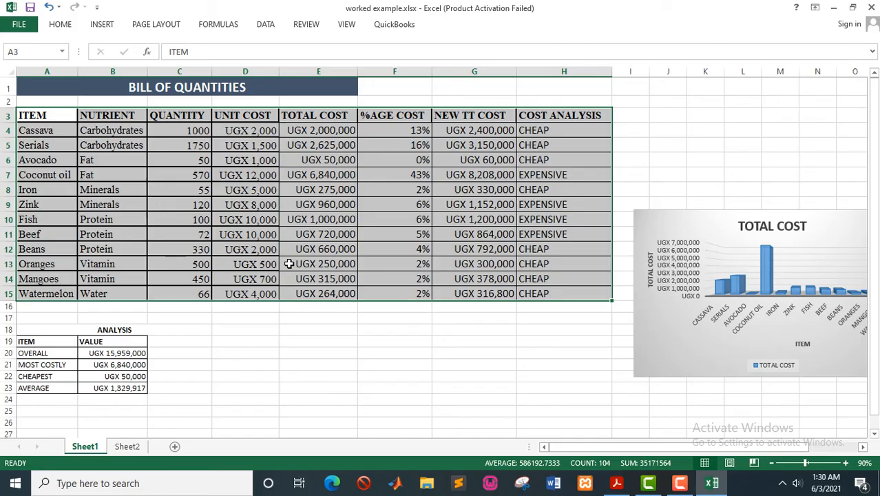
# Start a Subtotal on the sorted table that uses Sum at each change in NUTRIENT
pyautogui.click(275, 27)
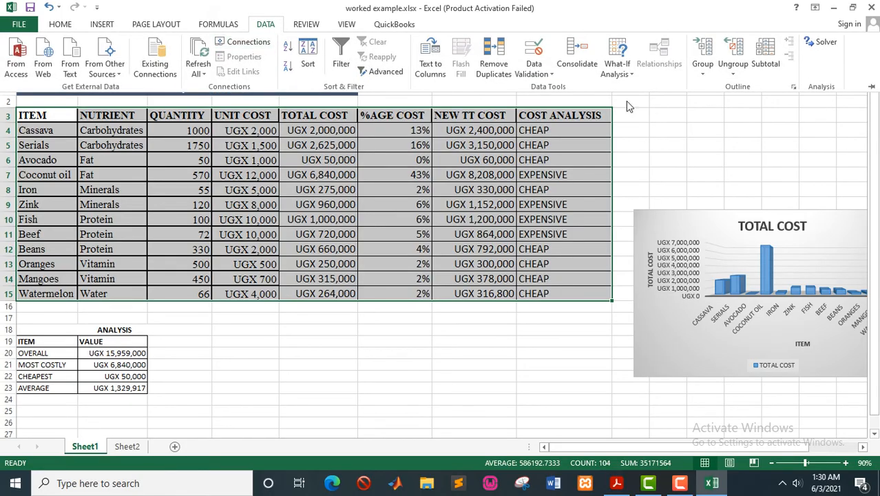
pyautogui.click(764, 64)
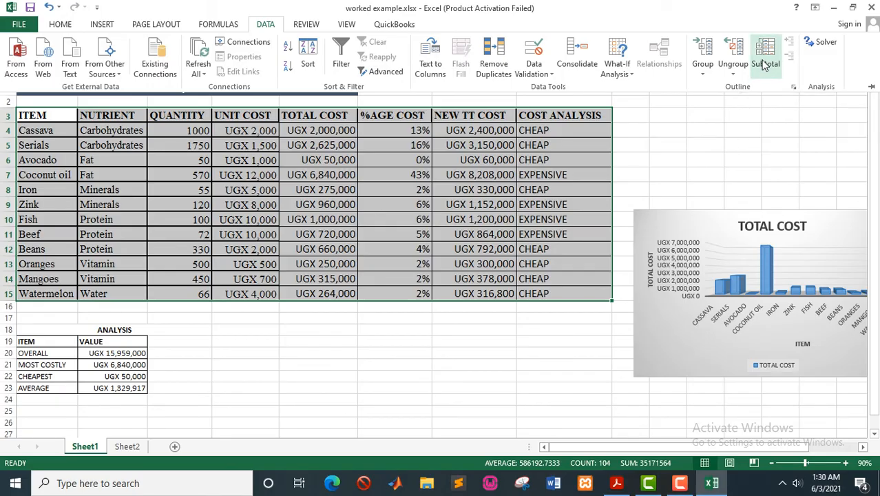
pyautogui.moveTo(633, 96); pyautogui.dragTo(538, 87)
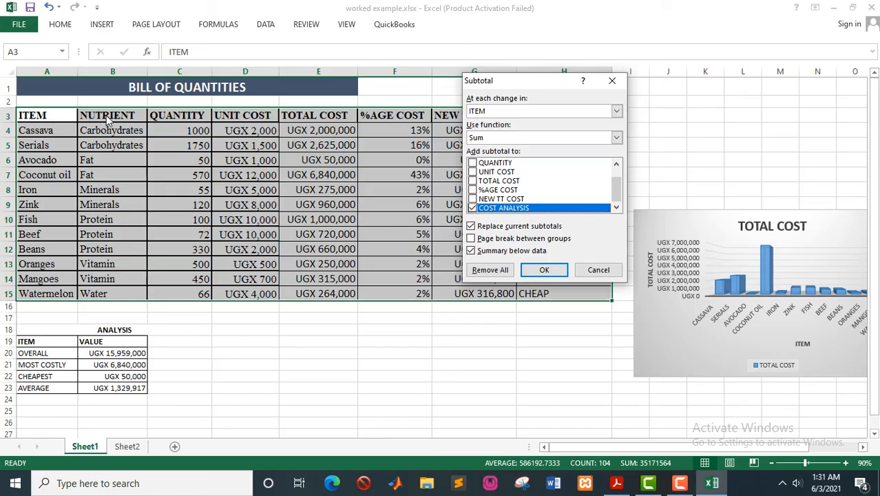
pyautogui.click(618, 112)
pyautogui.click(497, 131)
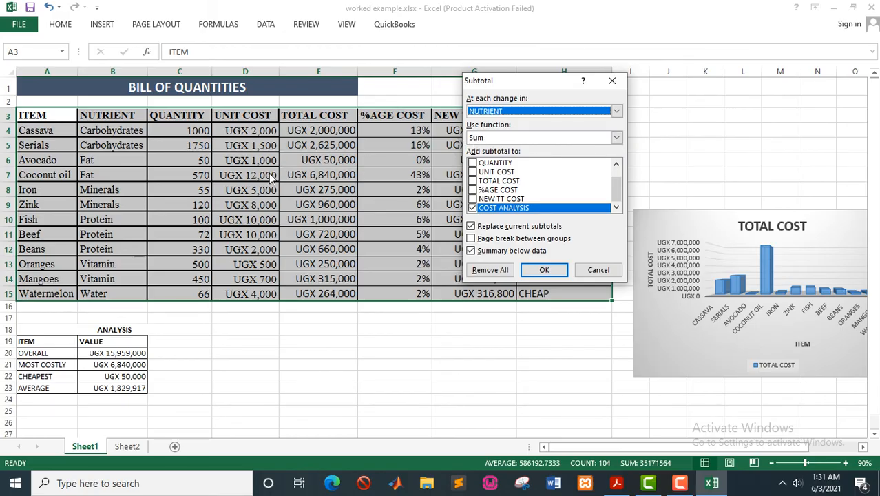
pyautogui.click(616, 138)
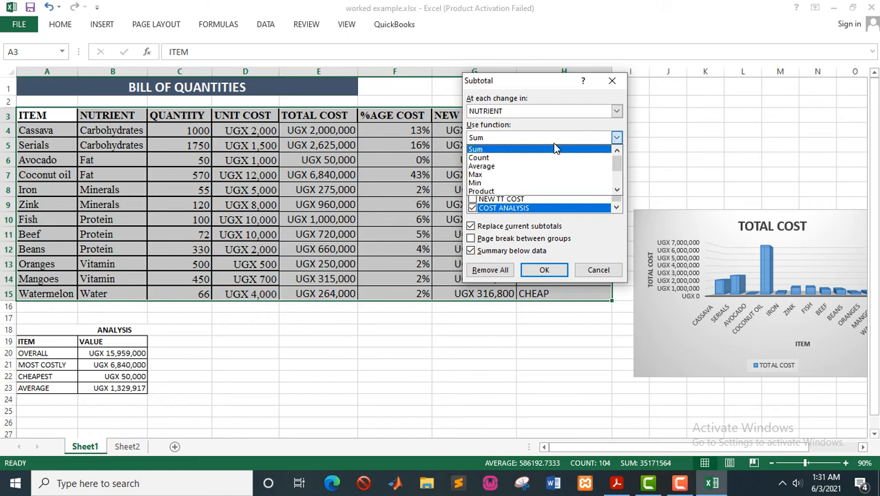
pyautogui.click(503, 137)
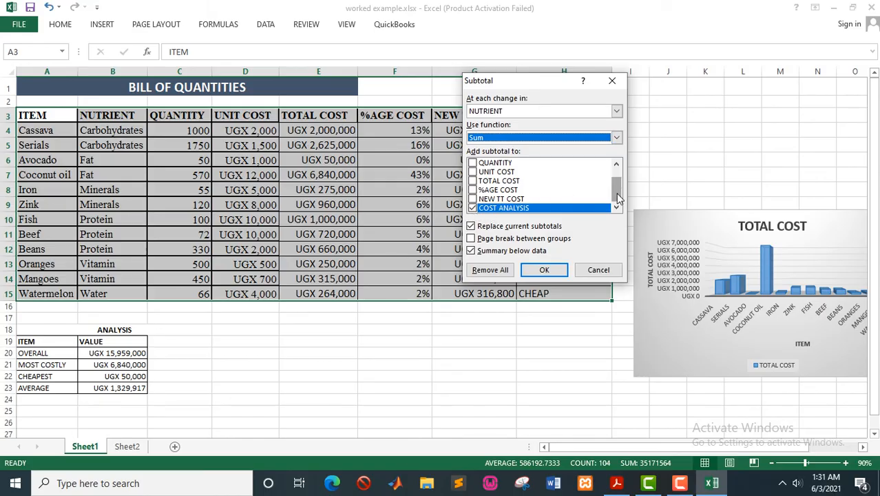
# Add the subtotals to TOTAL COST and NEW TT COST, excluding COST ANALYSIS, and apply them
pyautogui.click(472, 208)
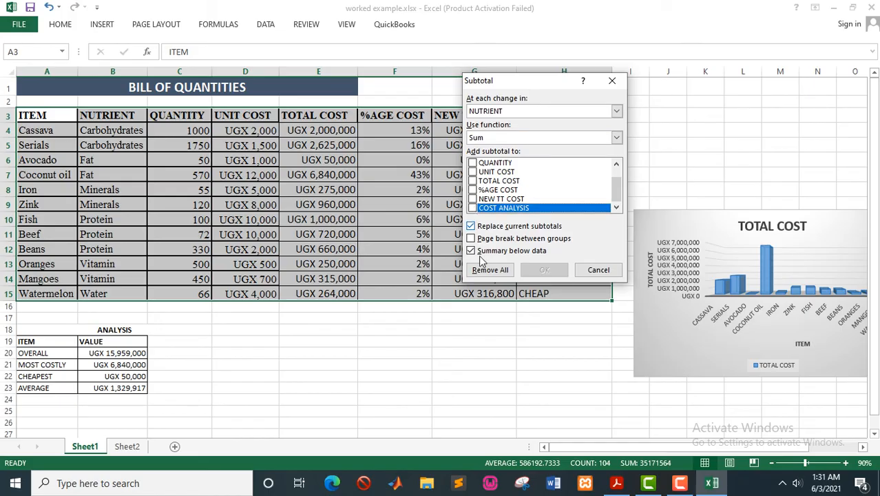
pyautogui.click(616, 483)
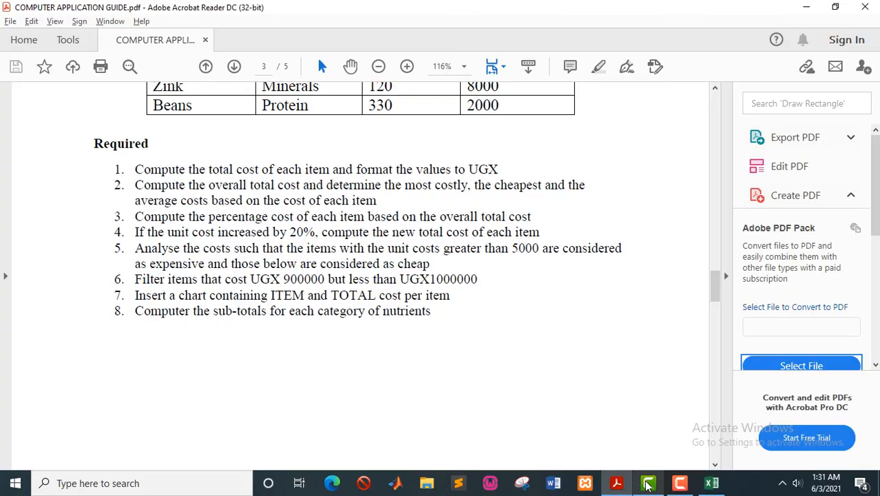
pyautogui.click(711, 482)
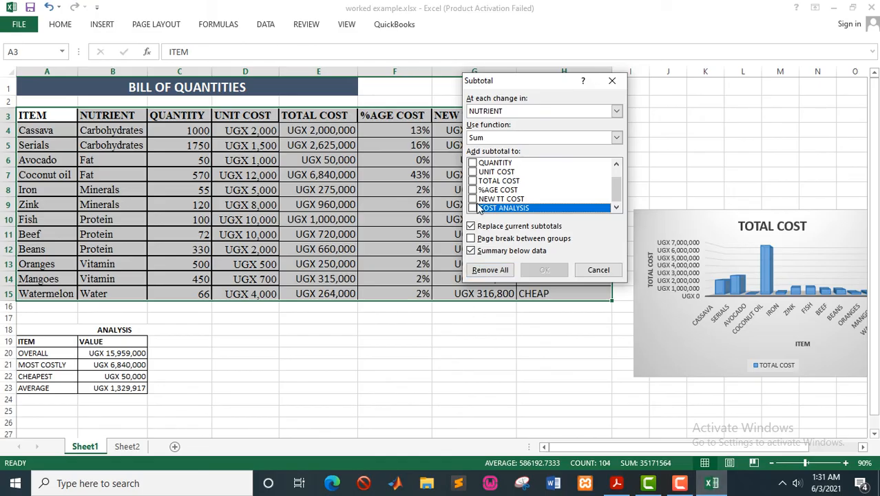
pyautogui.click(472, 199)
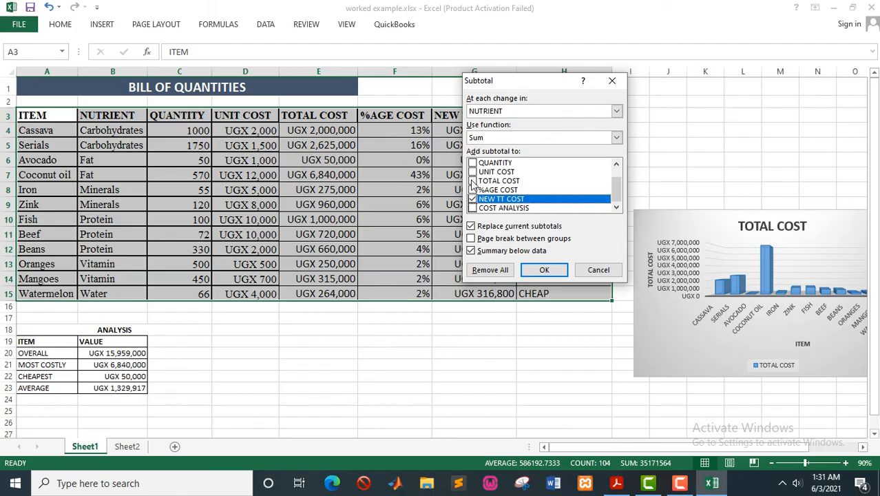
pyautogui.click(472, 181)
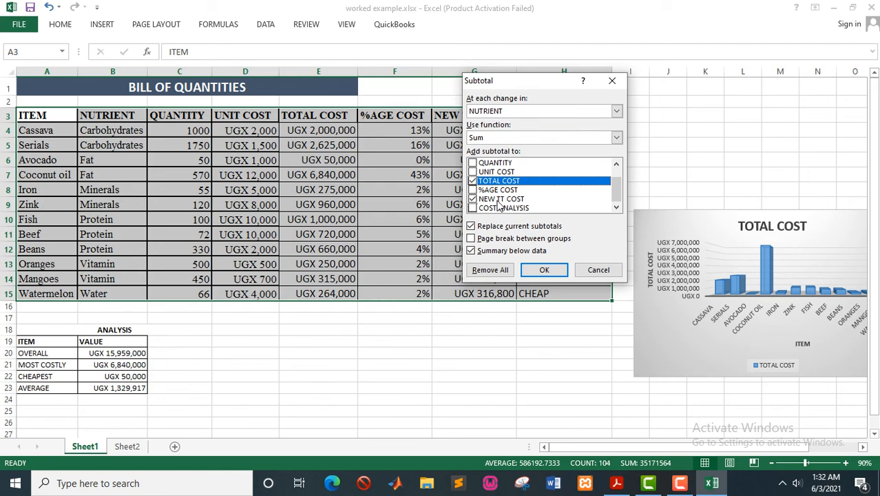
pyautogui.click(544, 270)
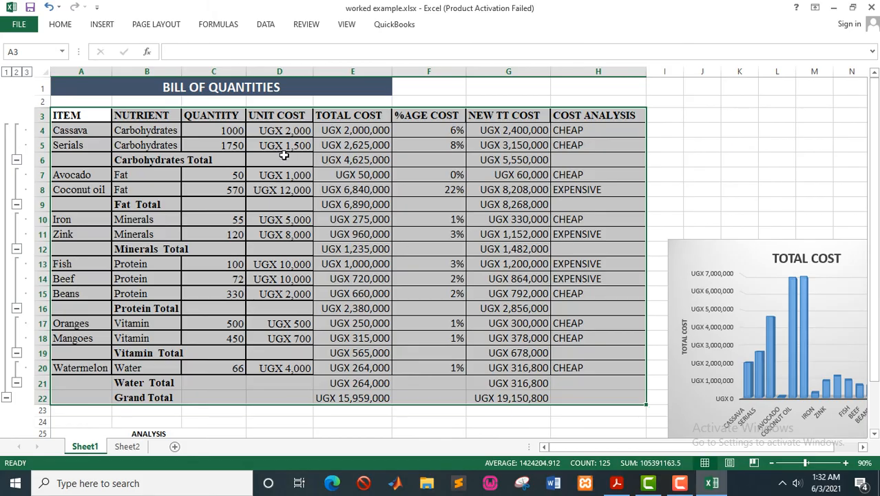
# Bold the subtotal amounts in the Carbohydrates Total row (D6:G6) and the Fat Total row (D9:G9)
pyautogui.moveTo(282, 158); pyautogui.dragTo(518, 159)
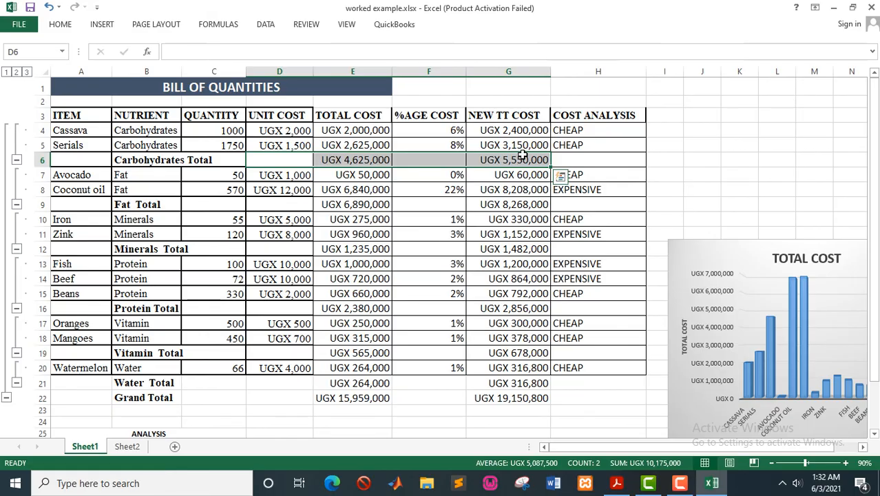
pyautogui.click(67, 27)
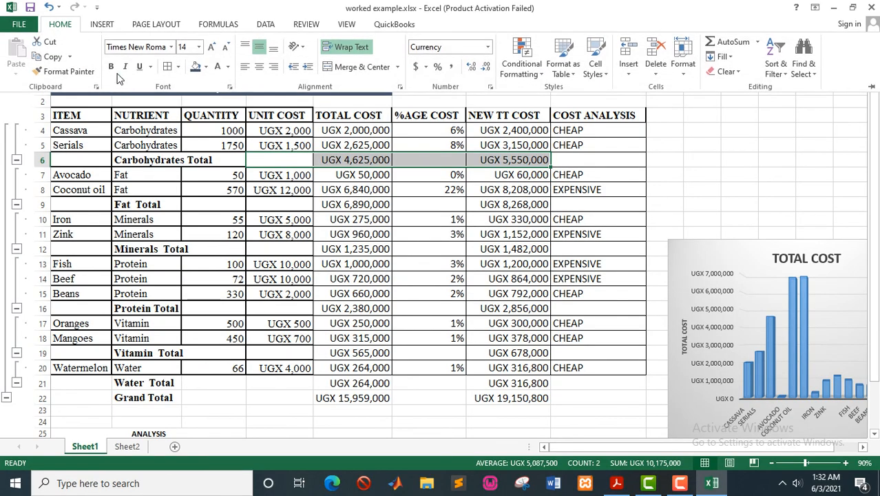
pyautogui.click(111, 66)
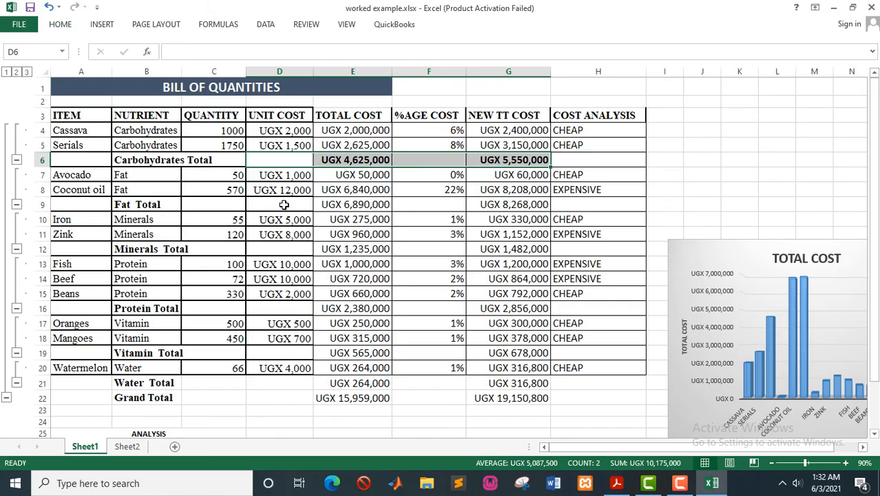
pyautogui.moveTo(283, 205); pyautogui.dragTo(535, 203)
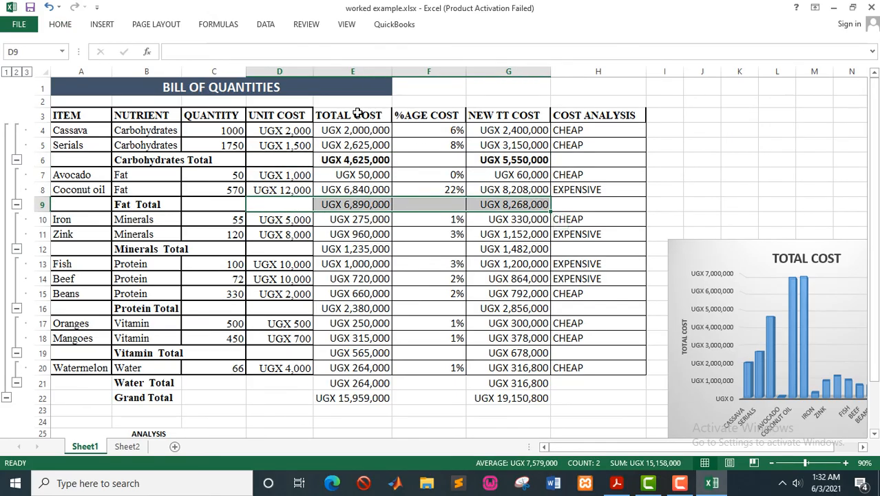
pyautogui.click(63, 26)
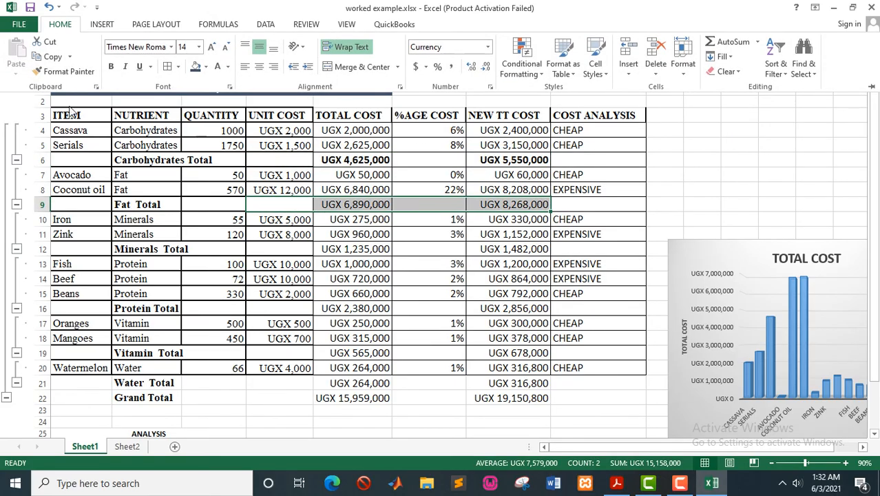
pyautogui.click(111, 66)
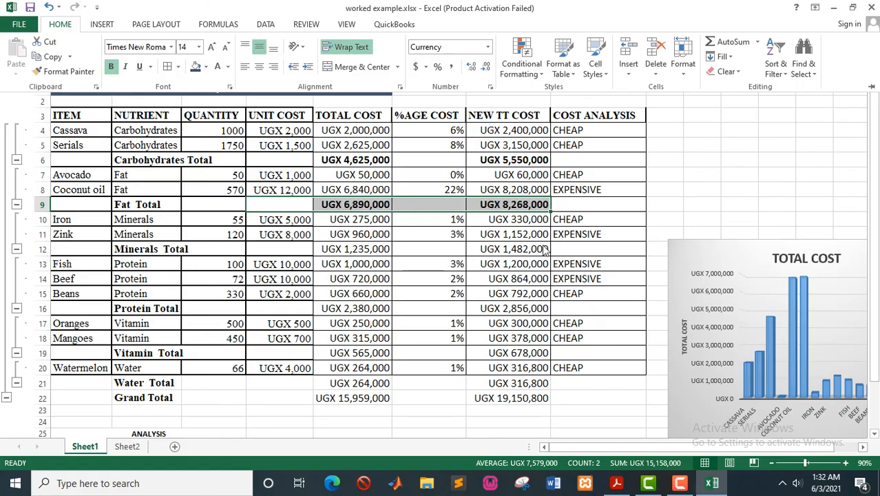
pyautogui.click(632, 211)
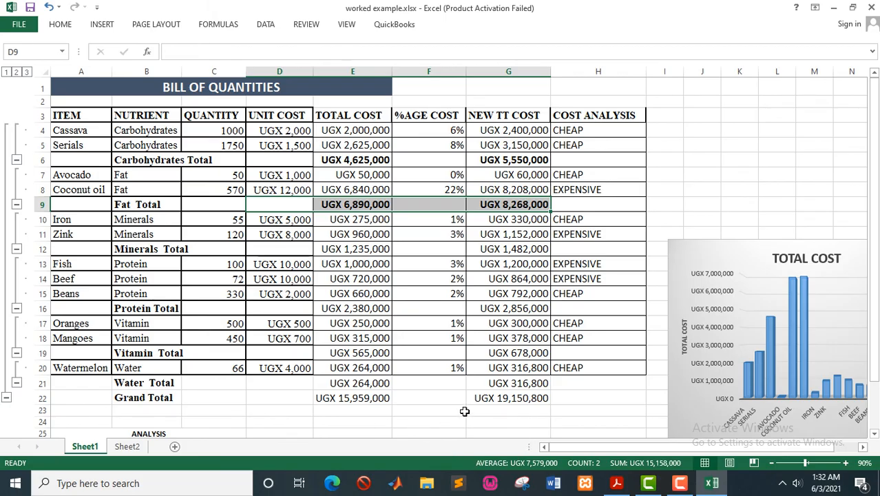
pyautogui.click(549, 448)
# Collapse the Carbohydrates, Fat, Minerals, Protein and Vitamin outline groups to show only their subtotal rows
pyautogui.click(17, 160)
pyautogui.click(17, 175)
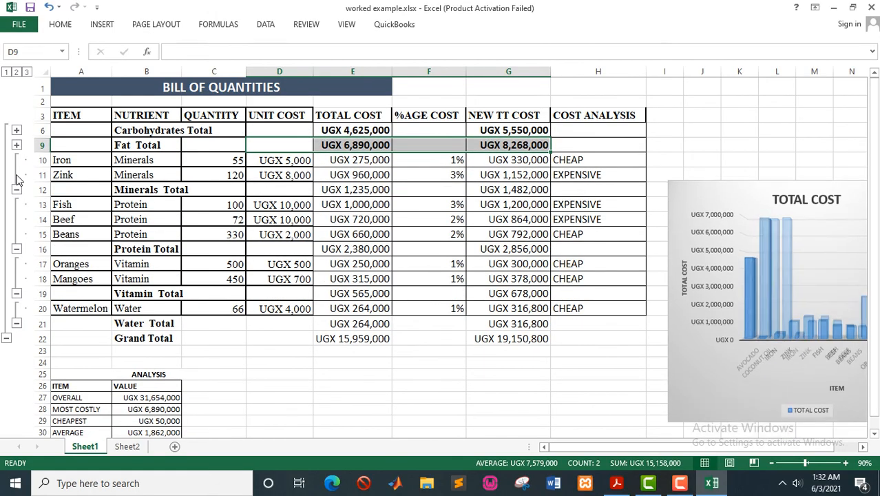
pyautogui.click(17, 189)
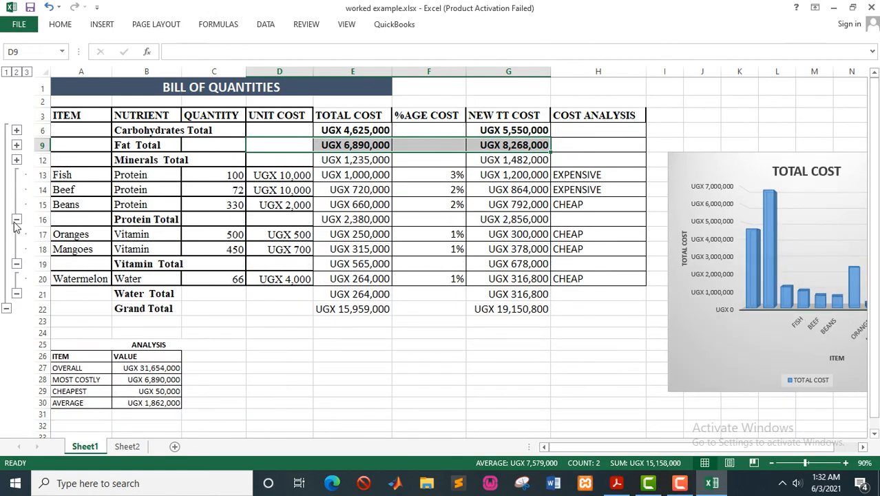
pyautogui.click(16, 220)
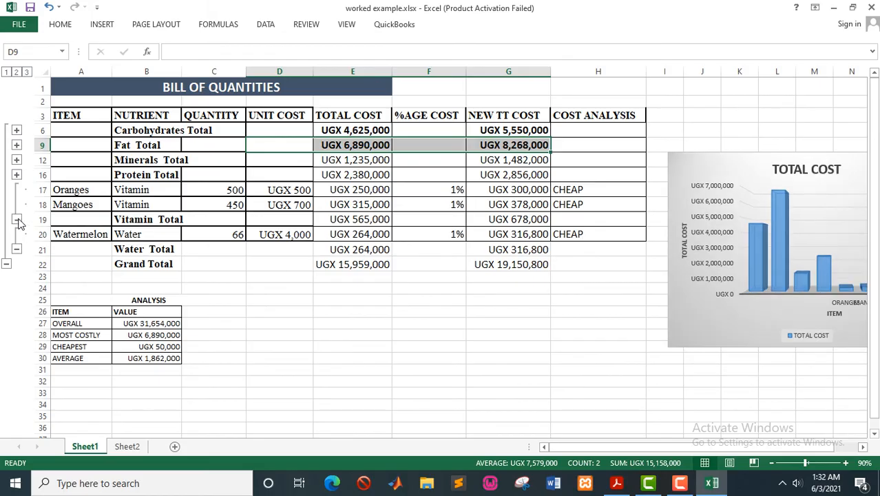
pyautogui.click(17, 220)
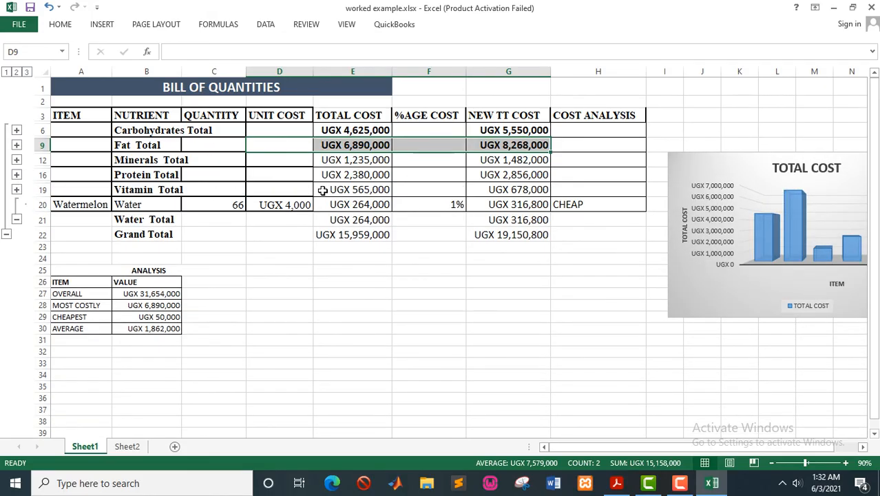
# Expand the Carbohydrates, Fat, Minerals, Protein and Vitamin groups again to show all item rows
pyautogui.click(17, 131)
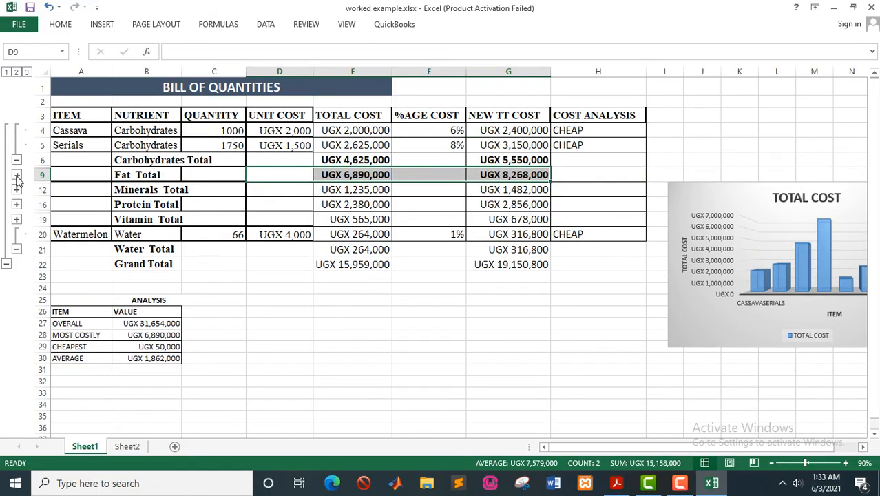
pyautogui.click(16, 174)
pyautogui.click(16, 221)
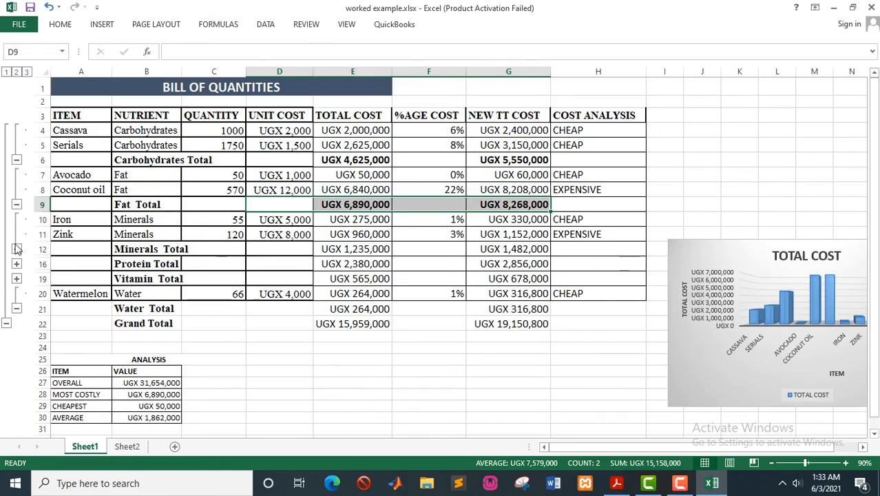
pyautogui.click(17, 265)
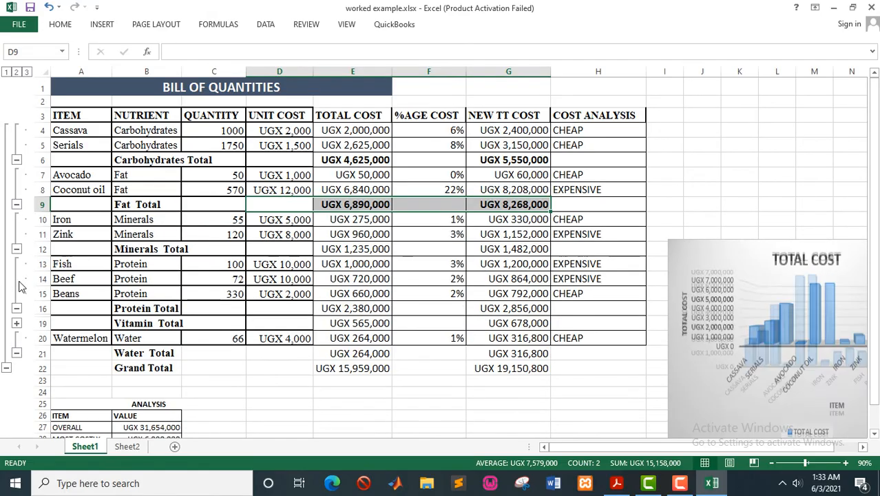
pyautogui.click(17, 324)
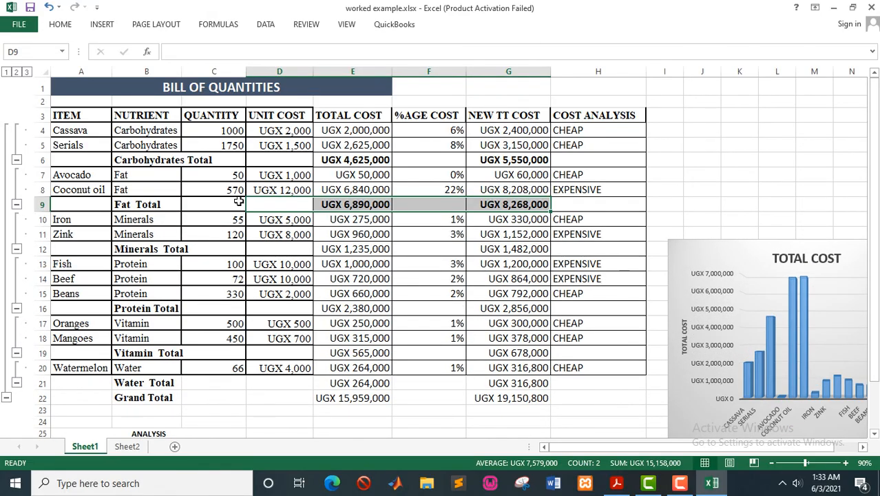
pyautogui.click(329, 186)
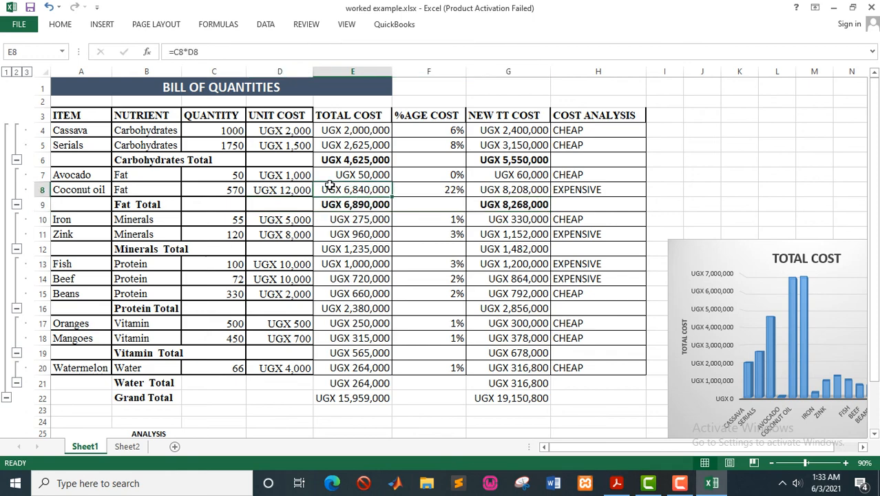